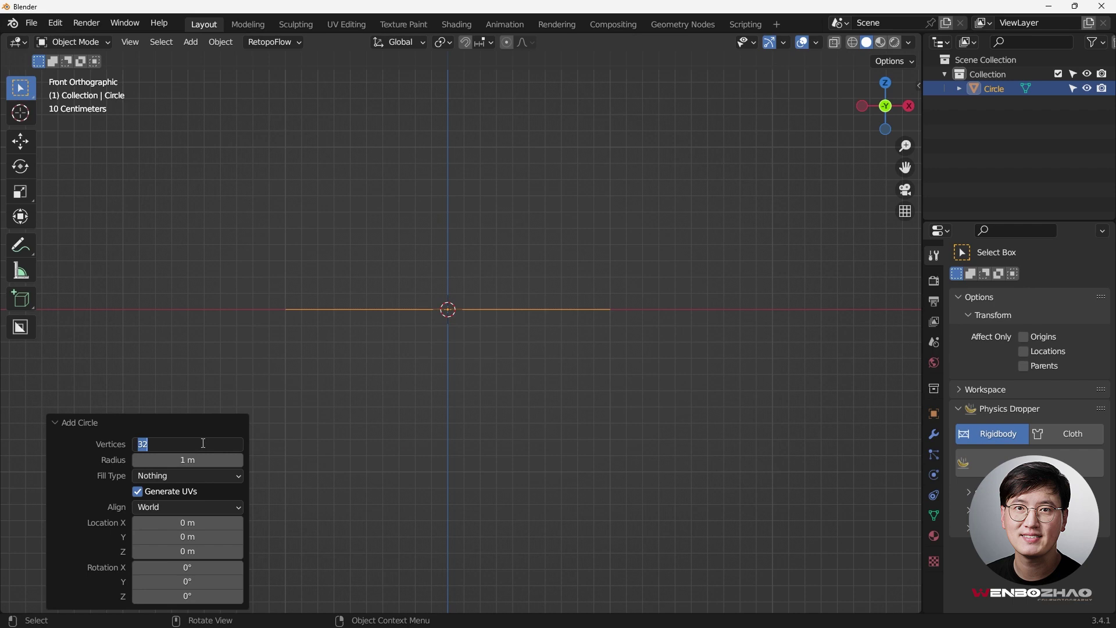
# - Set the new circle to 36 vertices with an N-Gon fill and view it from the top
pyautogui.write('3')
pyautogui.press('Return')
pyautogui.click(183, 475)
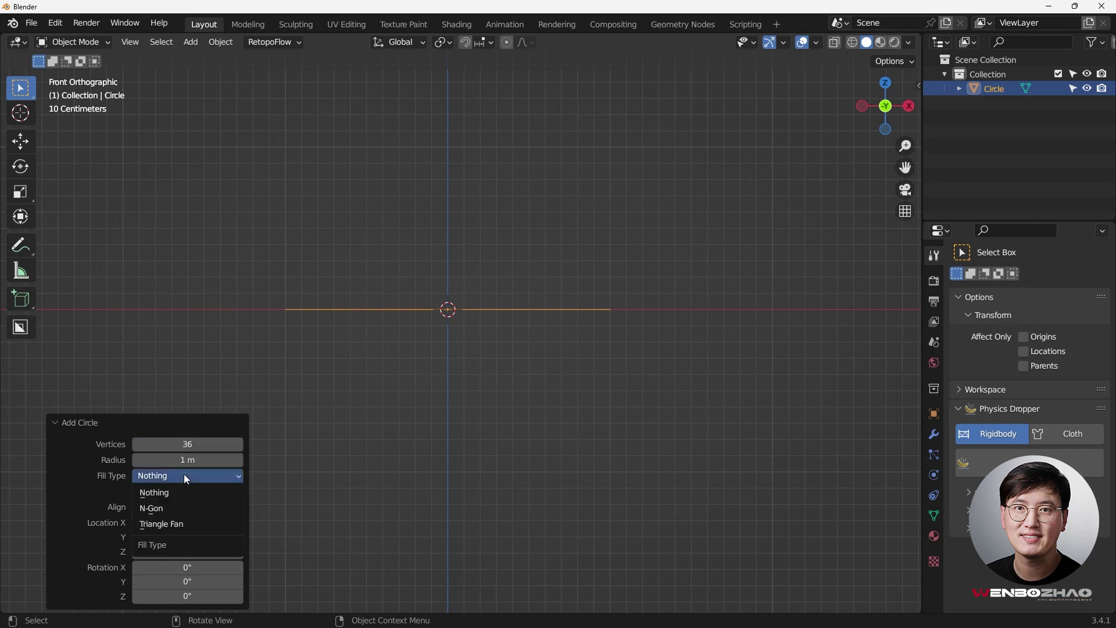
pyautogui.click(183, 509)
pyautogui.moveTo(442, 372); pyautogui.dragTo(491, 382, button='middle')
pyautogui.press('KP_7')
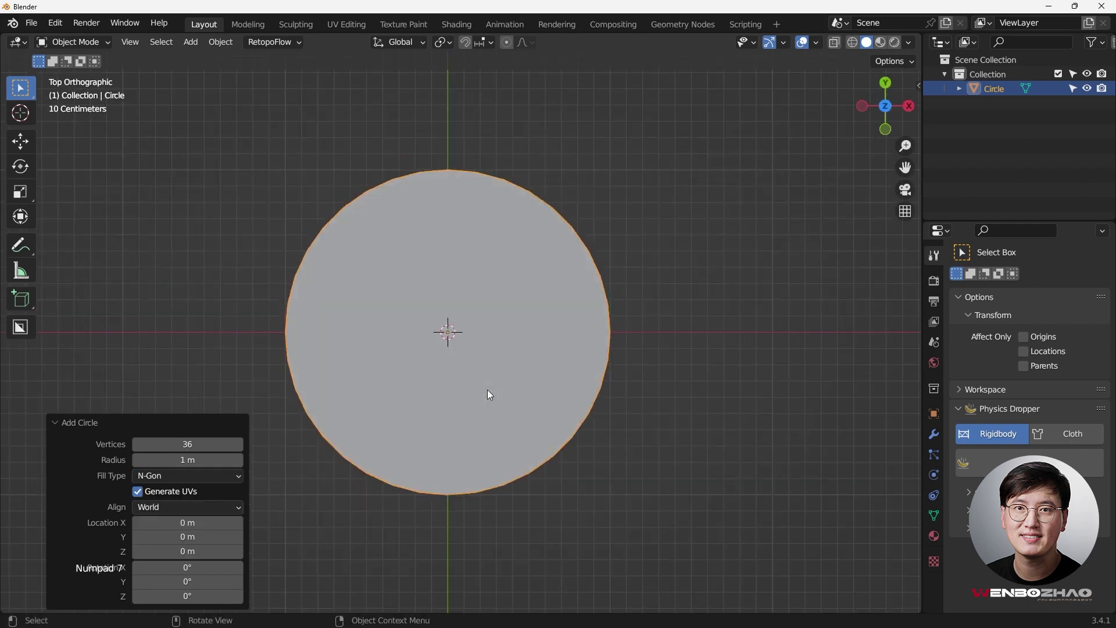
# - Enter Edit Mode on the circle, turn on the Statistics overlay and clear the vertex selection
pyautogui.press('Tab')
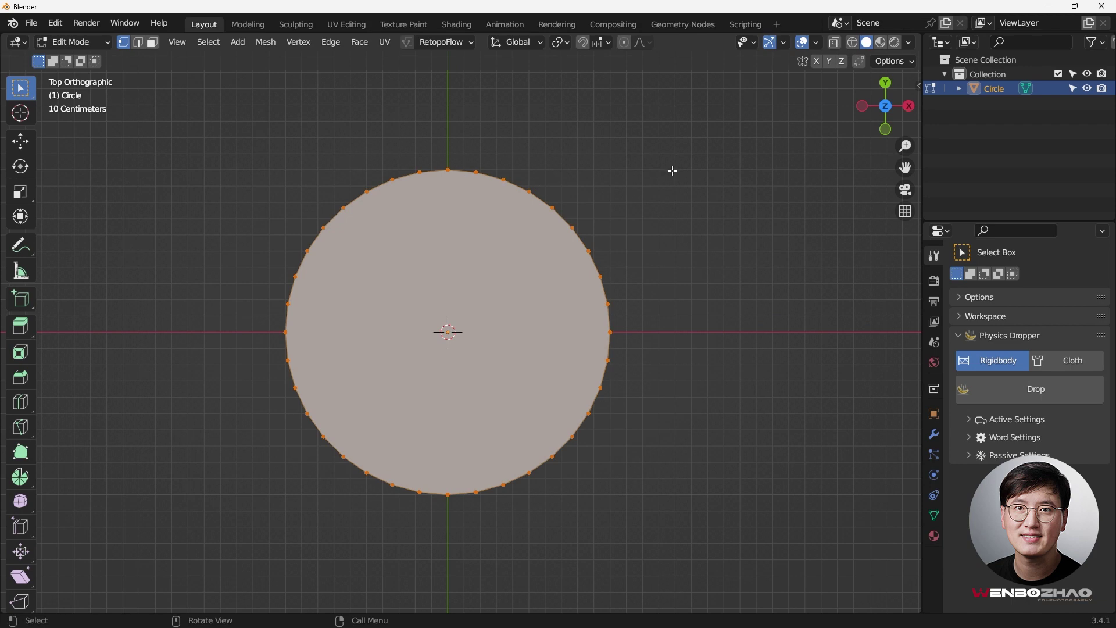
pyautogui.click(785, 42)
pyautogui.click(816, 42)
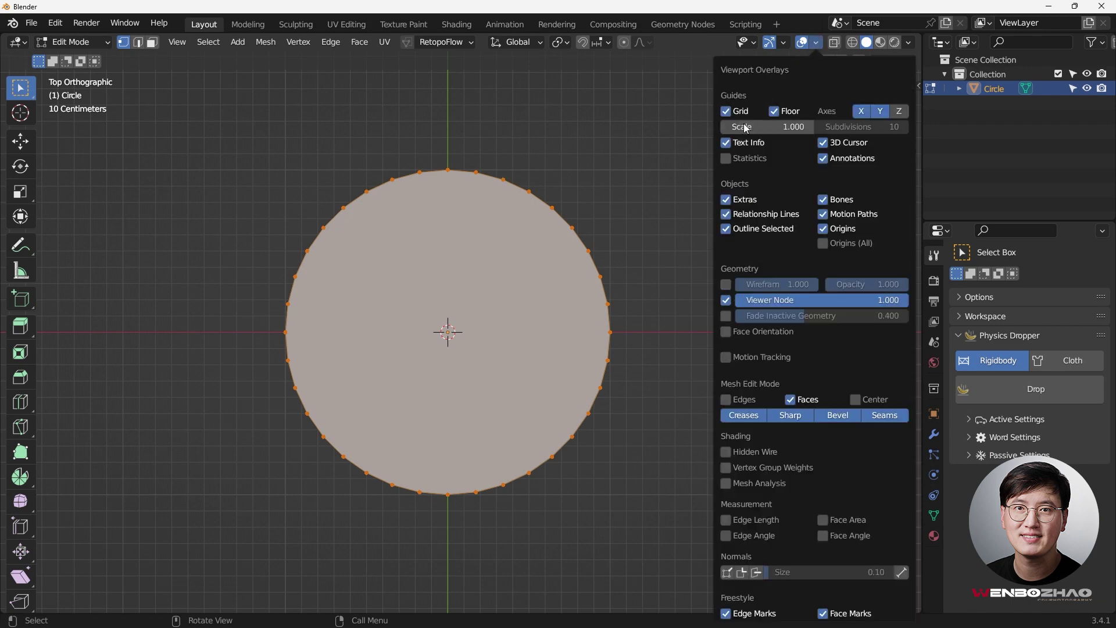
pyautogui.click(730, 161)
pyautogui.click(566, 157)
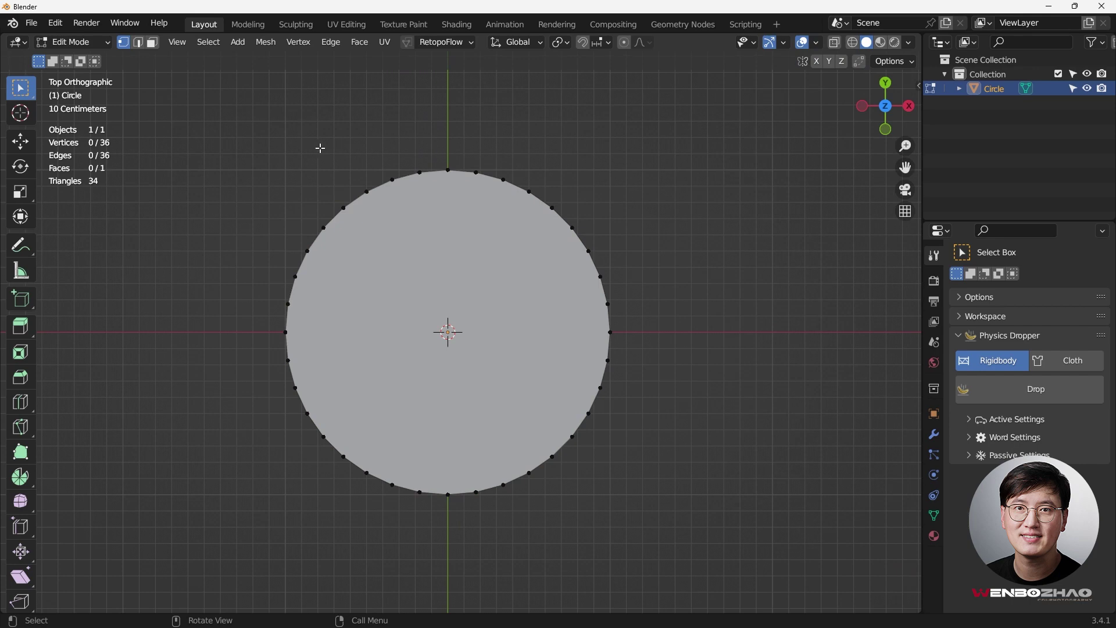
# - Connect opposite rim vertices of the disc with a horizontal edge across the +Y side and a vertical edge along the +X side
pyautogui.moveTo(315, 144); pyautogui.dragTo(542, 206)
pyautogui.moveTo(314, 127); pyautogui.dragTo(557, 217)
pyautogui.moveTo(333, 203); pyautogui.dragTo(565, 211)
pyautogui.press('j')
pyautogui.moveTo(567, 222); pyautogui.dragTo(612, 464)
pyautogui.moveTo(567, 221); pyautogui.dragTo(631, 481)
pyautogui.keyDown('shift'); pyautogui.click(568, 436); pyautogui.keyUp('shift')
pyautogui.moveTo(566, 214); pyautogui.dragTo(578, 449)
pyautogui.press('j')
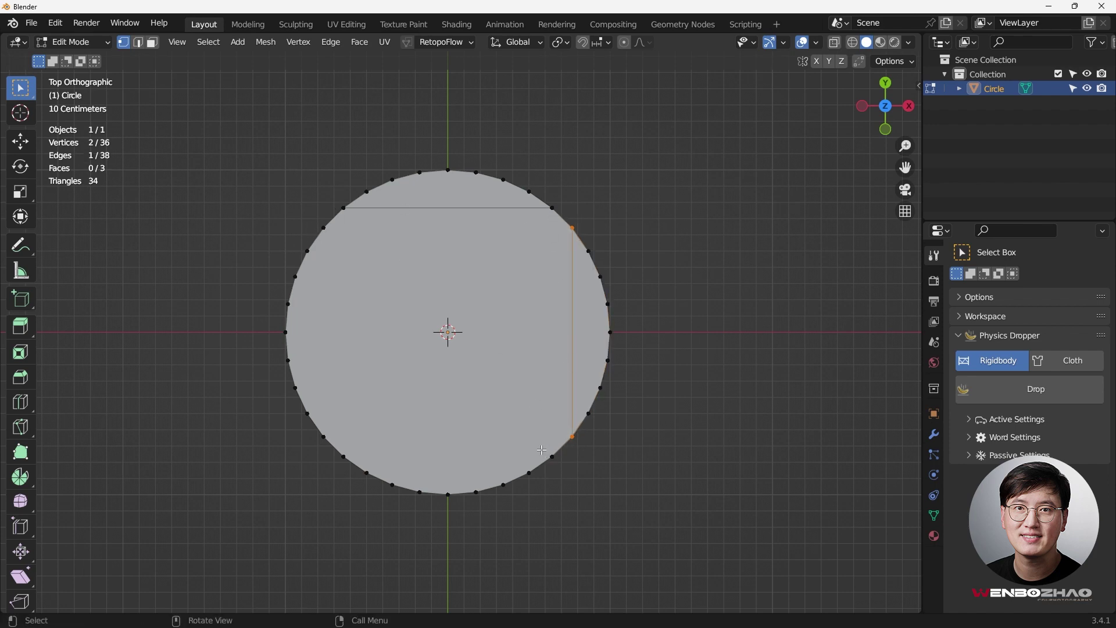
# - Connect opposite rim vertices with a horizontal edge across the -Y side and a vertical edge along the -X side to close the central square
pyautogui.click(570, 458)
pyautogui.moveTo(341, 453); pyautogui.dragTo(581, 522)
pyautogui.moveTo(338, 453); pyautogui.dragTo(559, 462)
pyautogui.press('j')
pyautogui.moveTo(322, 231); pyautogui.dragTo(329, 443)
pyautogui.press('j')
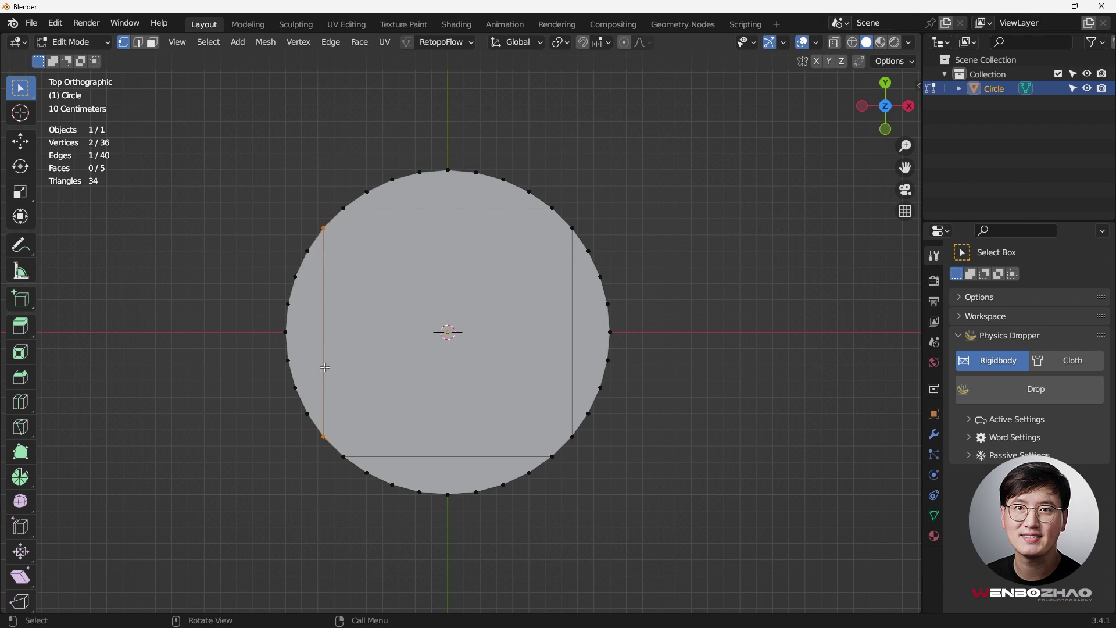
# - Select the whole disc and extrude it downward along global Z by about 0.35 m
pyautogui.keyDown('shift'); pyautogui.moveTo(505, 290); pyautogui.dragTo(533, 285, button='middle'); pyautogui.keyUp('shift')
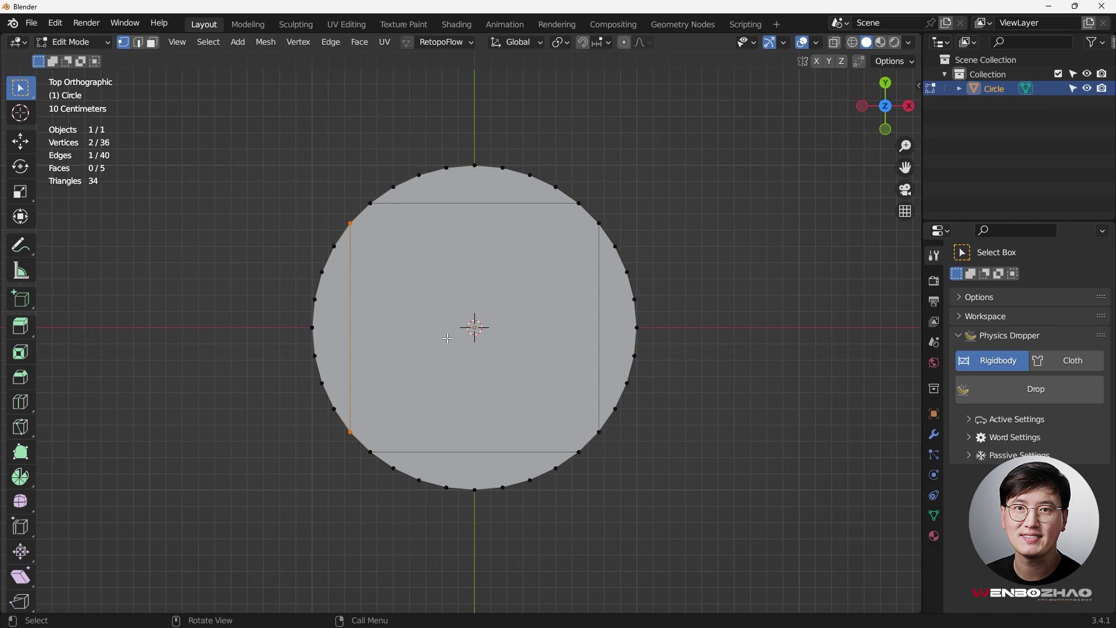
pyautogui.moveTo(447, 339); pyautogui.dragTo(477, 305, button='middle')
pyautogui.press('a')
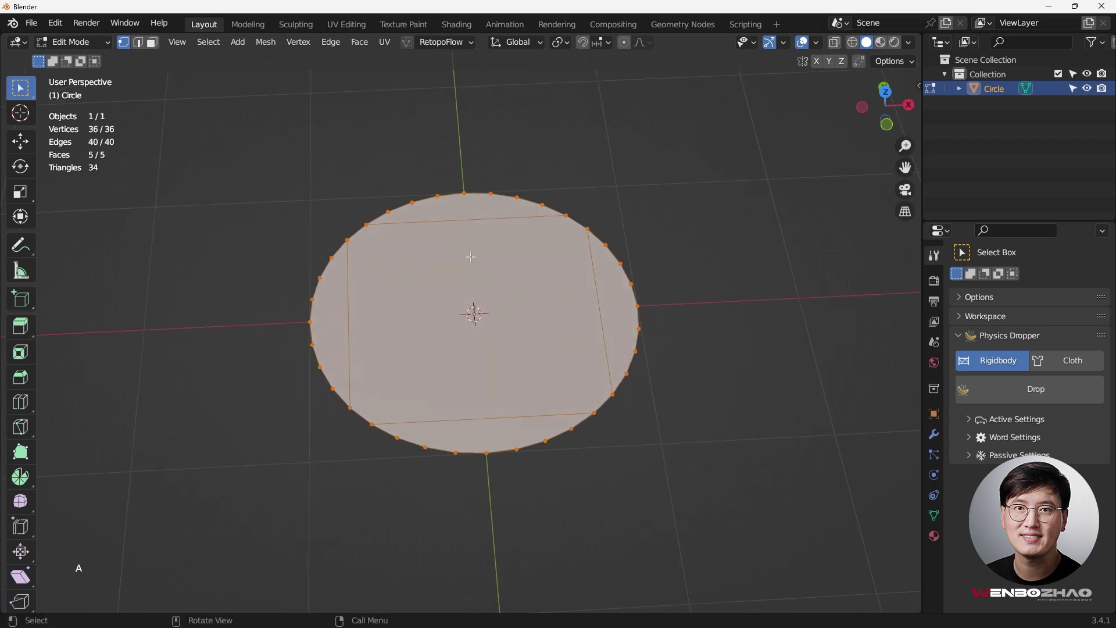
pyautogui.press('KP_1')
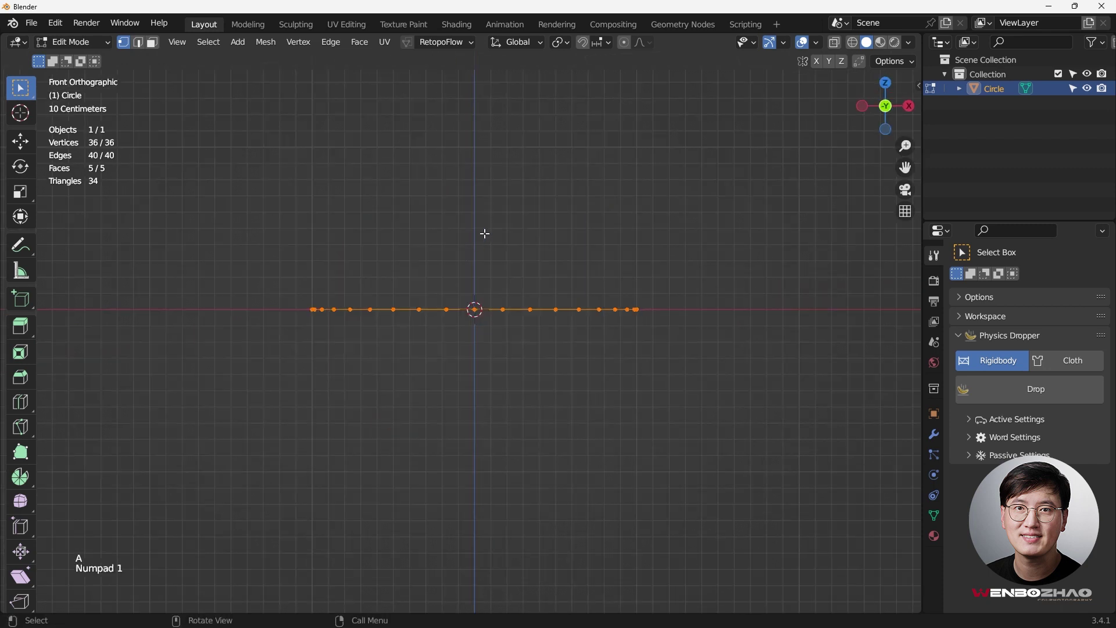
pyautogui.press('e')
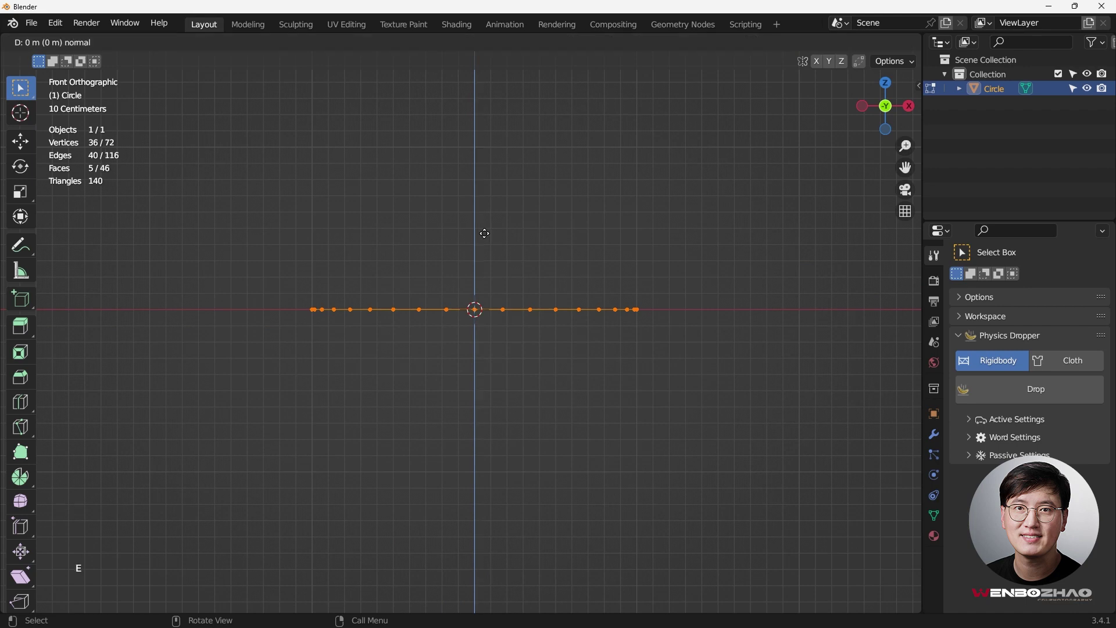
pyautogui.press('z')
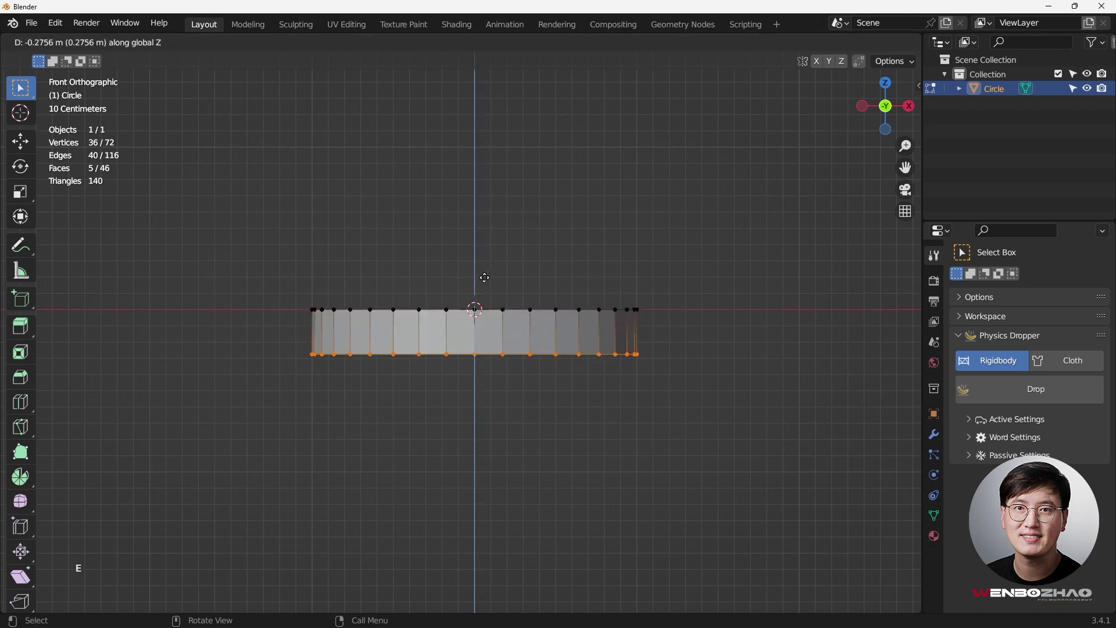
pyautogui.click(484, 291)
# - Extrude the central corner-cut square face on top of the disc upward by about 0.36 m
pyautogui.moveTo(485, 291); pyautogui.dragTo(471, 346, button='middle')
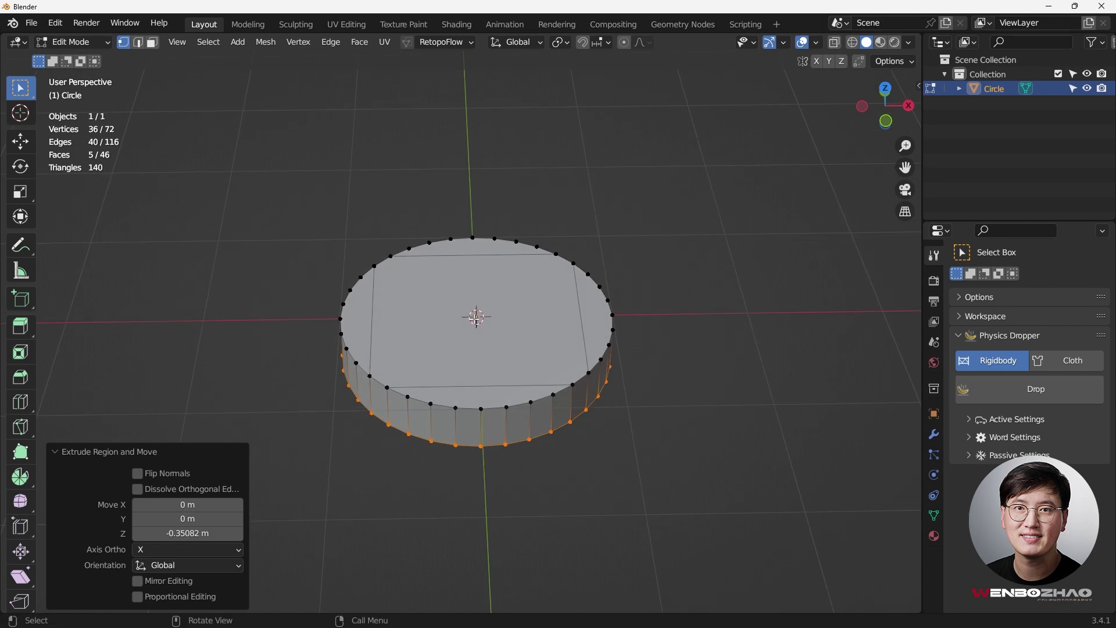
pyautogui.press('3')
pyautogui.click(483, 323)
pyautogui.moveTo(482, 322); pyautogui.dragTo(521, 342, button='middle')
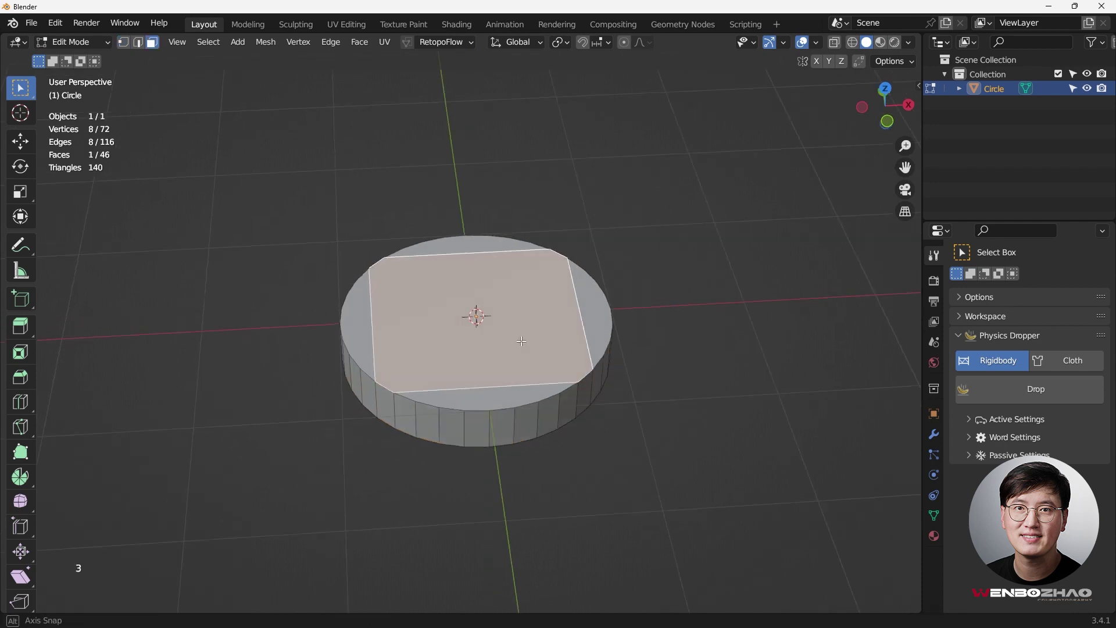
pyautogui.press('KP_1')
pyautogui.scroll(2, 470, 290)
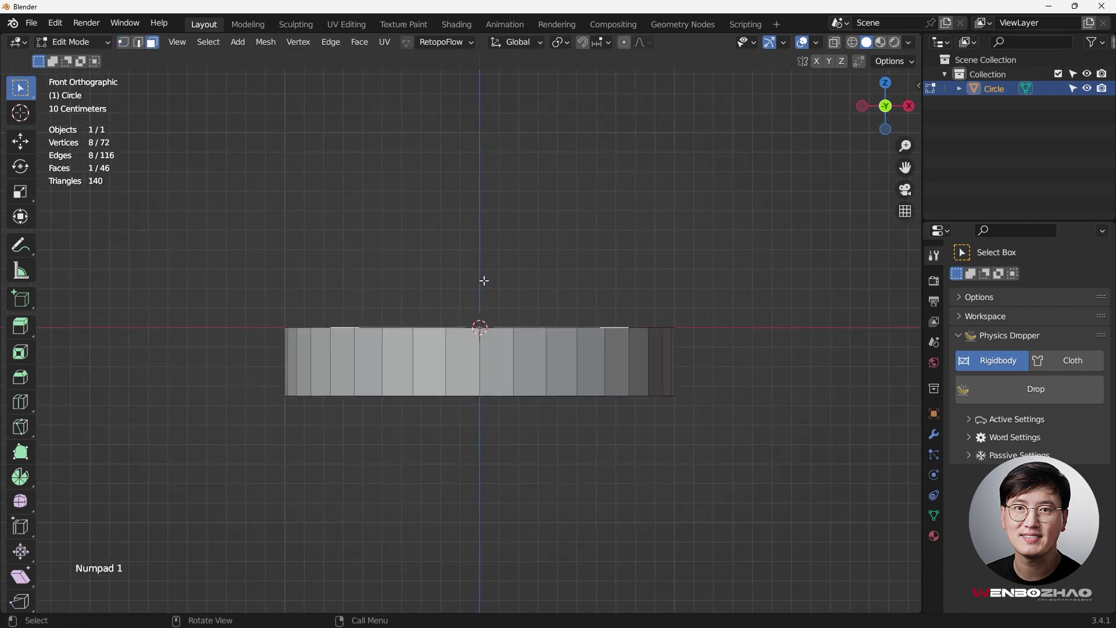
pyautogui.press('e')
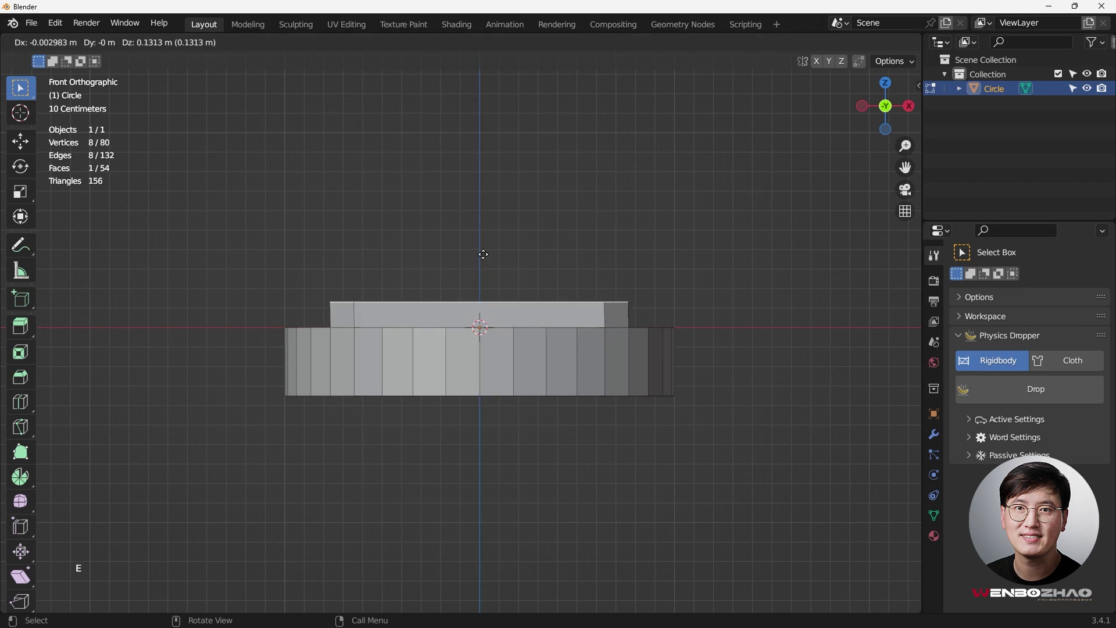
pyautogui.click(484, 213)
# - Inspect the raised block and select the upper rim vertices between its two front corners to count them
pyautogui.moveTo(483, 213); pyautogui.dragTo(513, 303, button='middle')
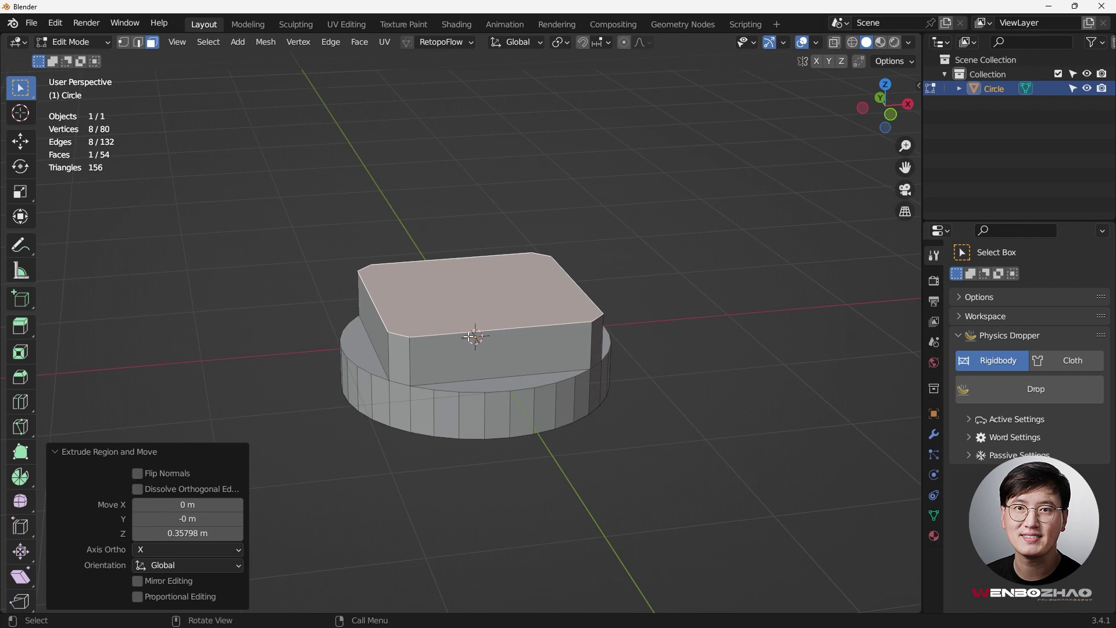
pyautogui.moveTo(470, 336); pyautogui.dragTo(474, 333, button='middle')
pyautogui.press('KP_7')
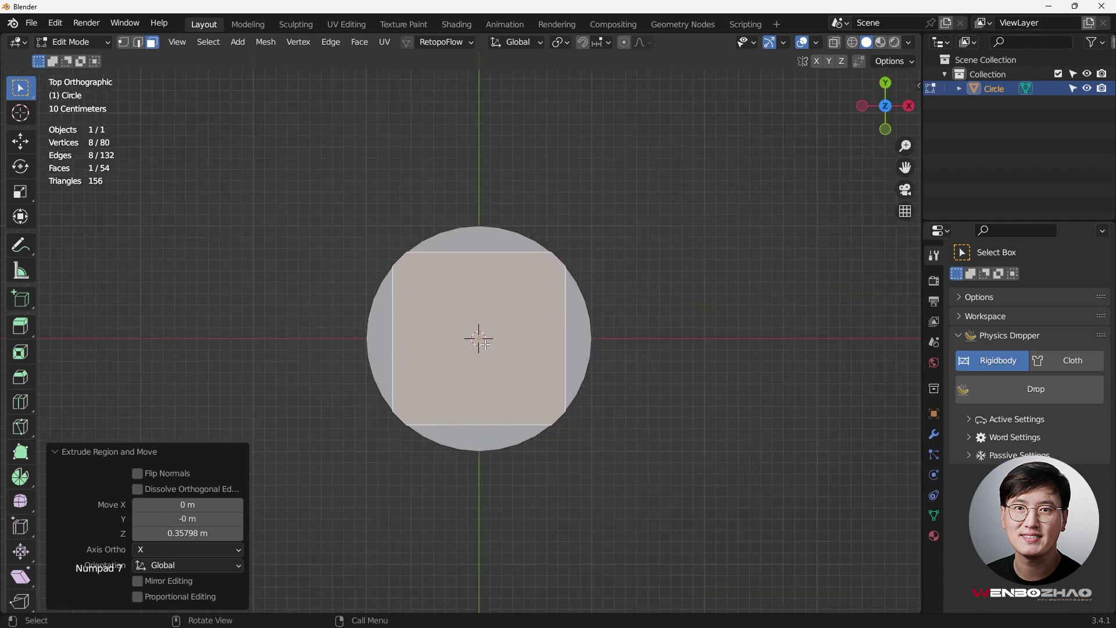
pyautogui.scroll(1, 469, 361)
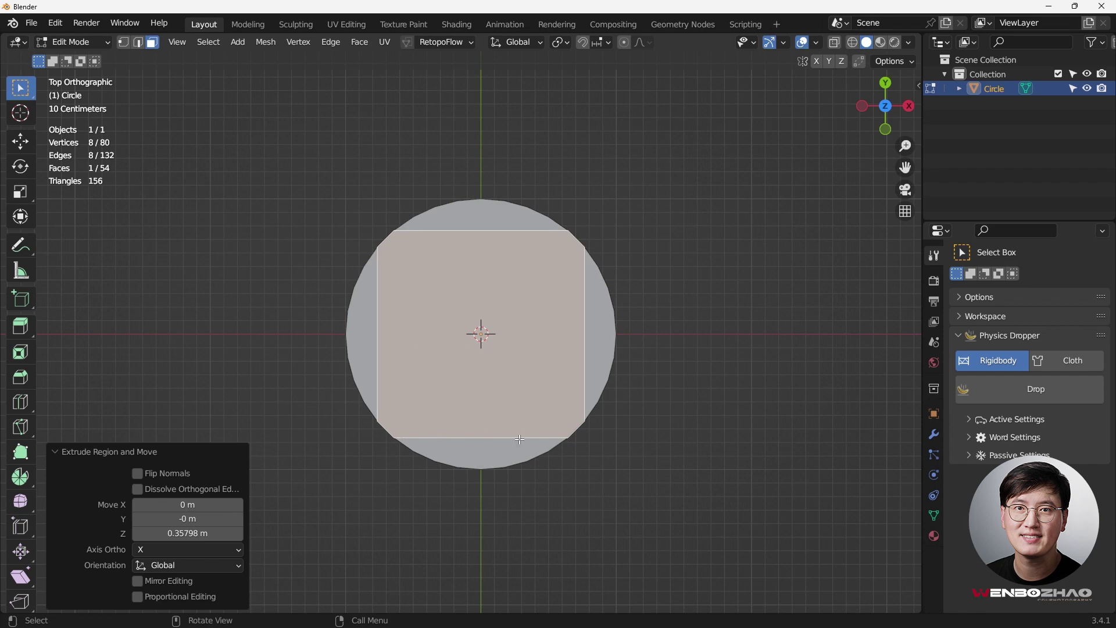
pyautogui.moveTo(424, 419); pyautogui.dragTo(415, 330, button='middle')
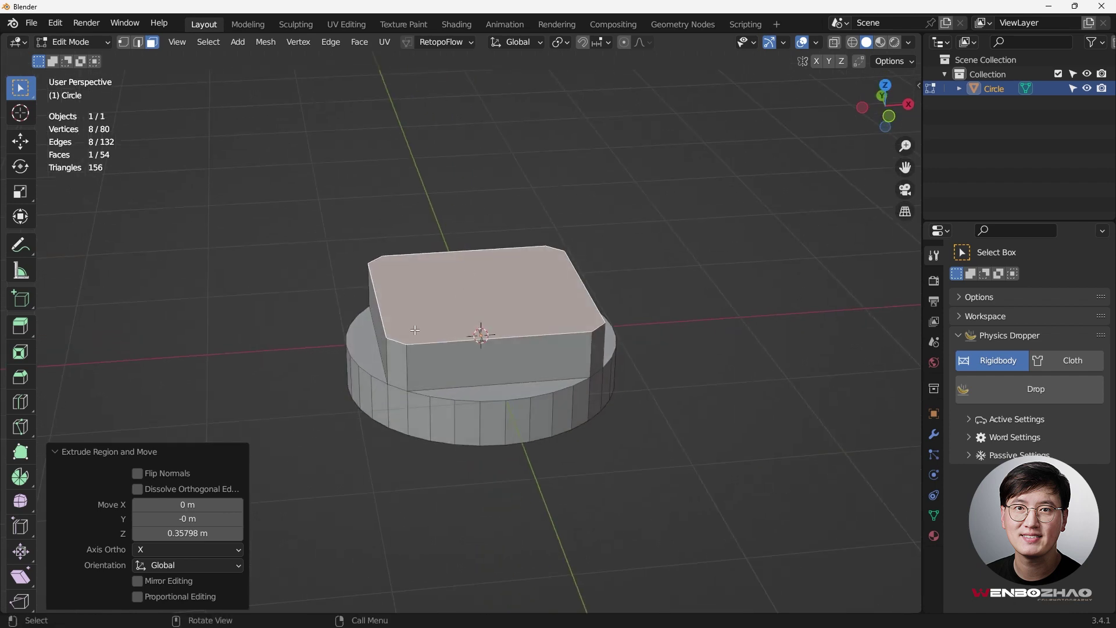
pyautogui.moveTo(496, 335); pyautogui.dragTo(486, 365, button='middle')
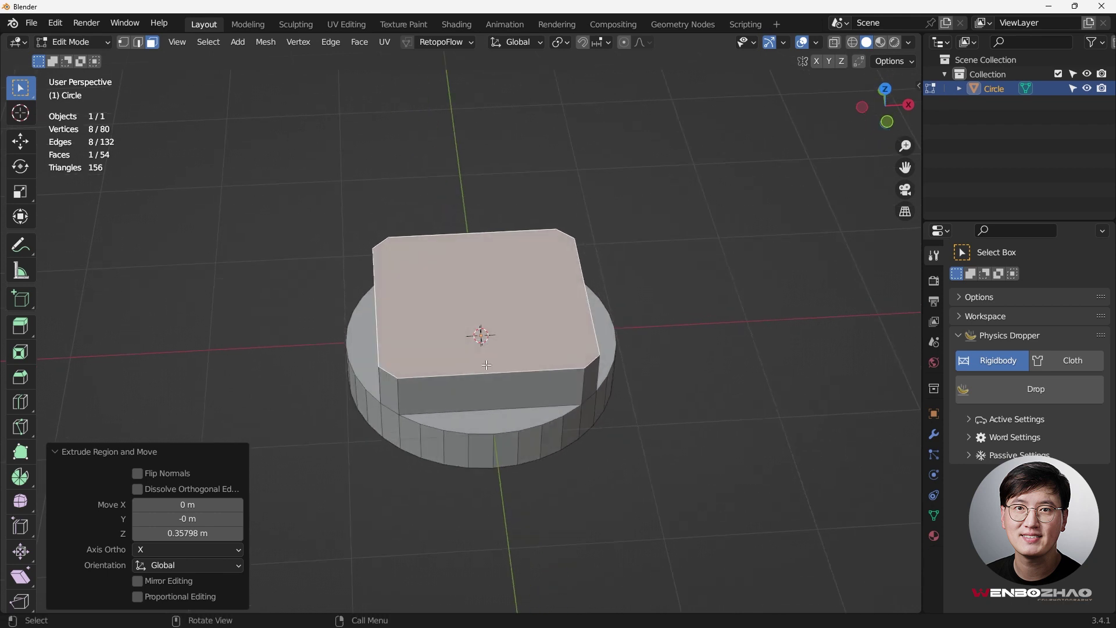
pyautogui.scroll(4, 483, 372)
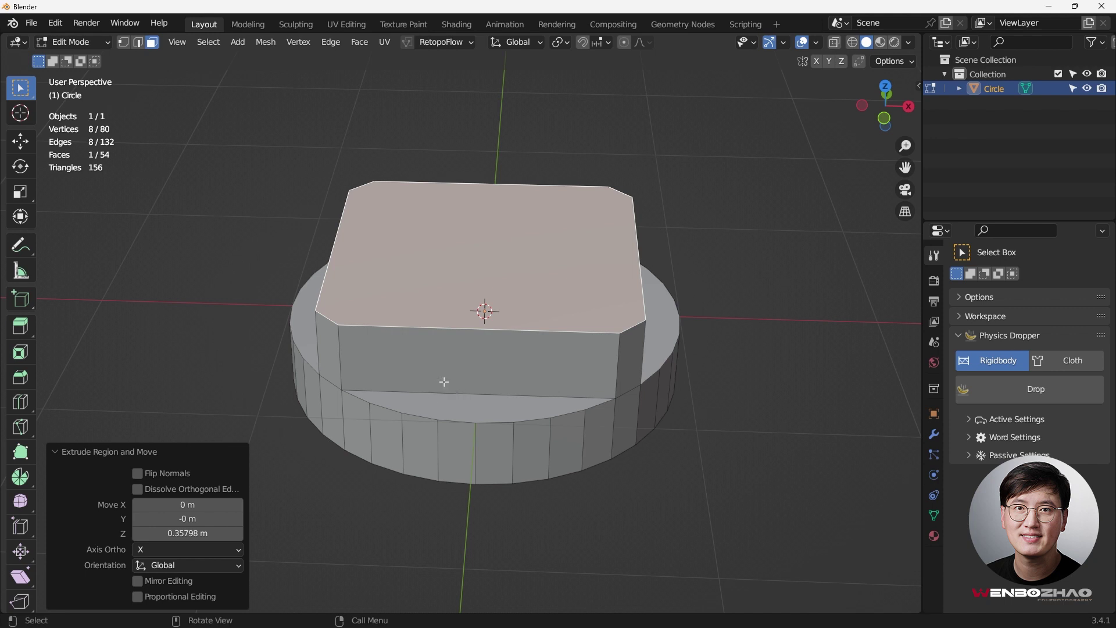
pyautogui.press('1')
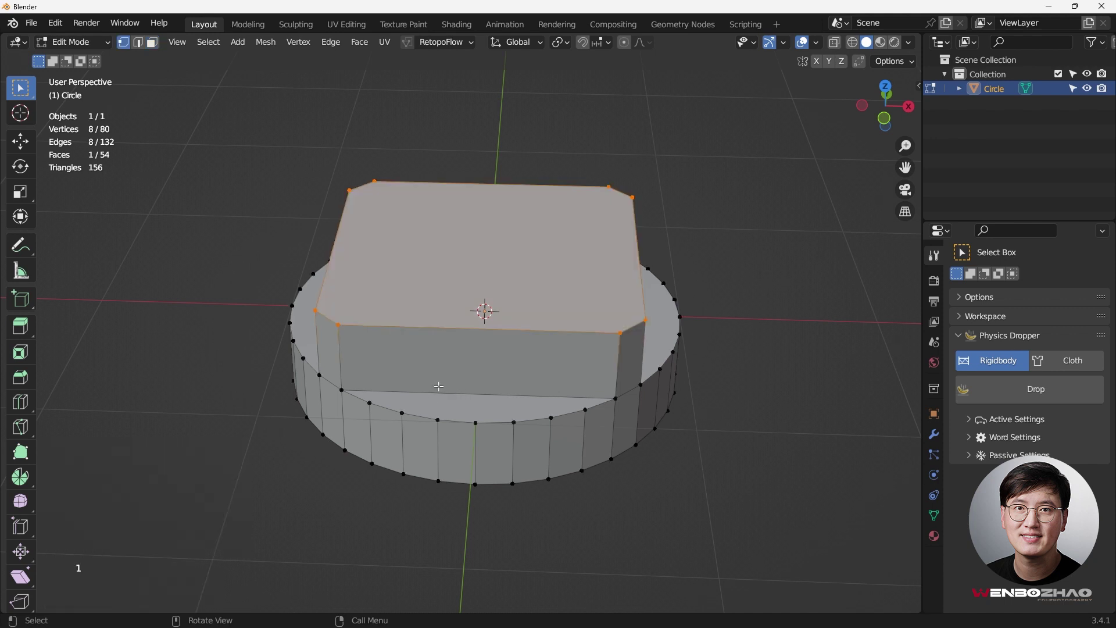
pyautogui.moveTo(442, 385); pyautogui.dragTo(456, 389, button='middle')
pyautogui.moveTo(383, 411); pyautogui.dragTo(611, 428)
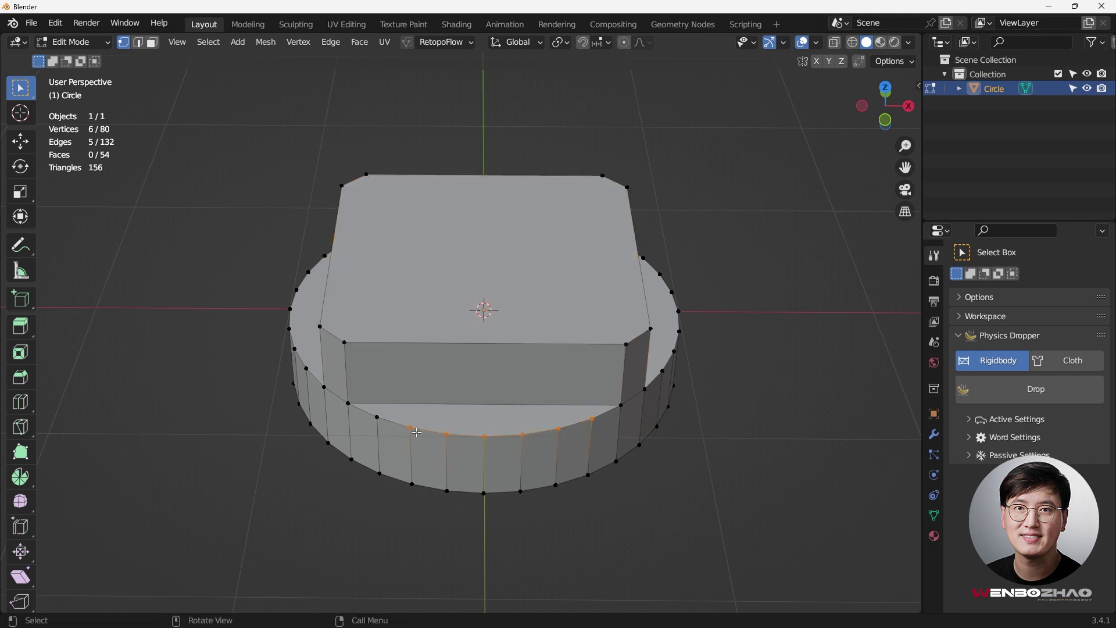
pyautogui.keyDown('shift'); pyautogui.moveTo(369, 409); pyautogui.dragTo(386, 425); pyautogui.keyUp('shift')
# - Add a loop cut with 7 evenly spaced vertical cuts to the front (-Y) side of the raised block
pyautogui.hotkey('ctrl', 'r')
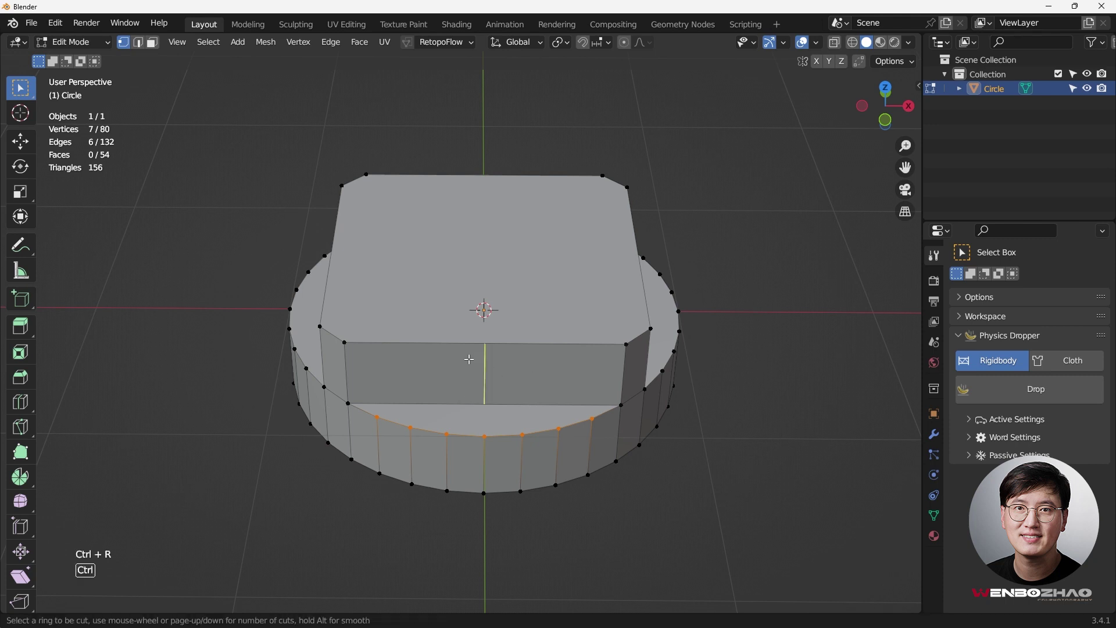
pyautogui.scroll(3, 470, 361)
pyautogui.scroll(2, 470, 361)
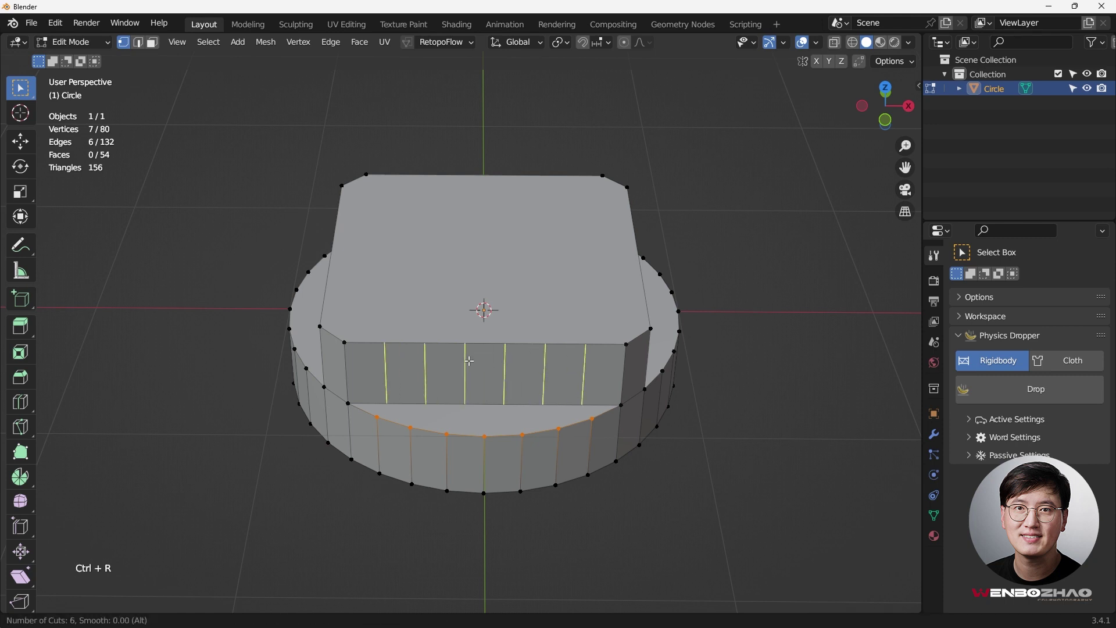
pyautogui.scroll(1, 469, 361)
pyautogui.click(470, 361)
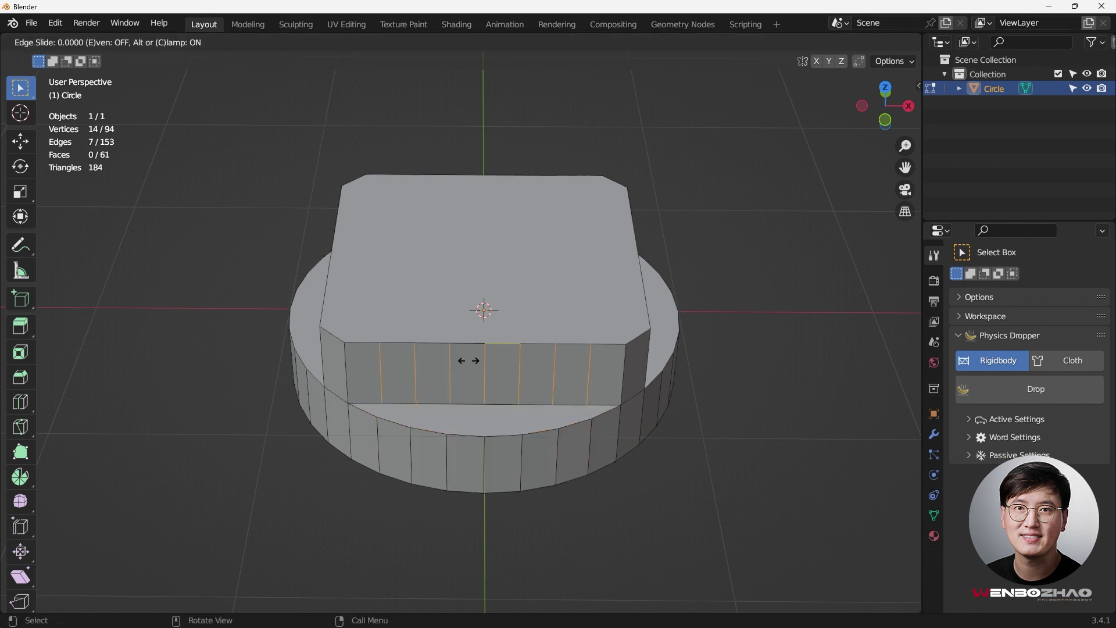
pyautogui.rightClick(471, 362)
# - Add a loop cut with 7 evenly spaced vertical cuts to the -X side of the raised block
pyautogui.moveTo(321, 433); pyautogui.dragTo(432, 361, button='middle')
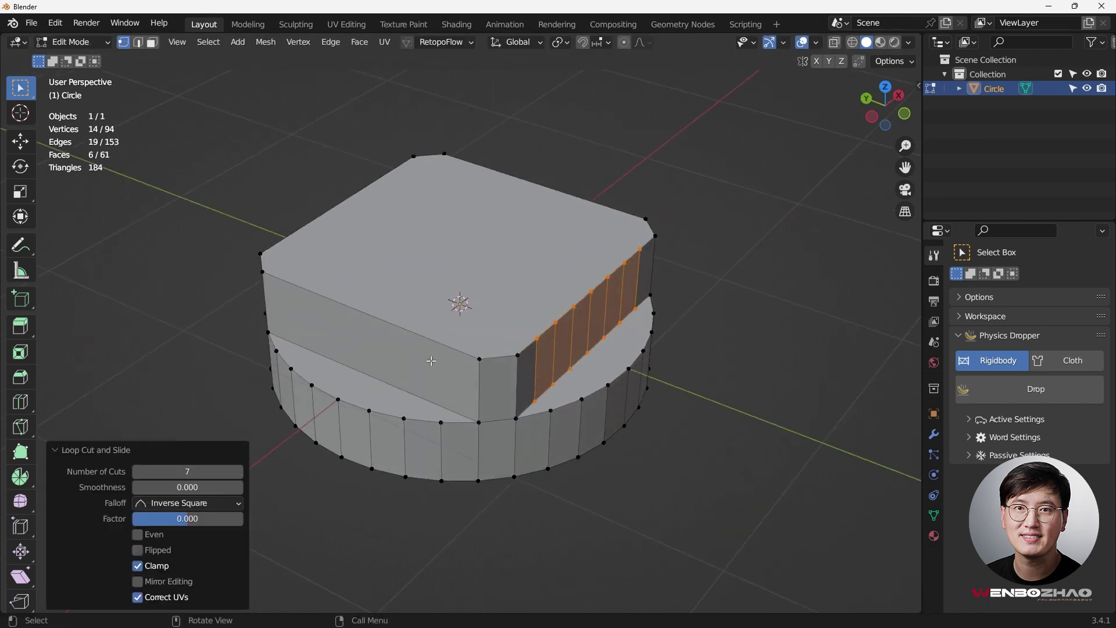
pyautogui.hotkey('ctrl', 'r')
pyautogui.click(399, 342)
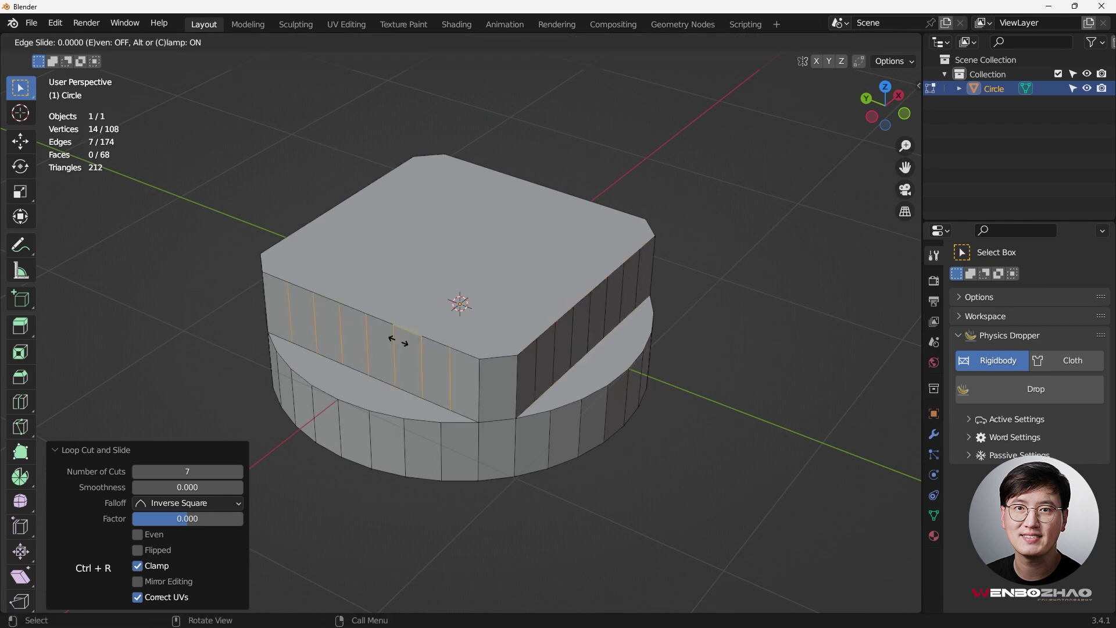
pyautogui.rightClick(399, 342)
# - Connect four base vertices of the block's -X side to the matching rim vertices, from the middle to the front corner
pyautogui.moveTo(322, 415); pyautogui.dragTo(465, 399, button='middle')
pyautogui.press('KP_7')
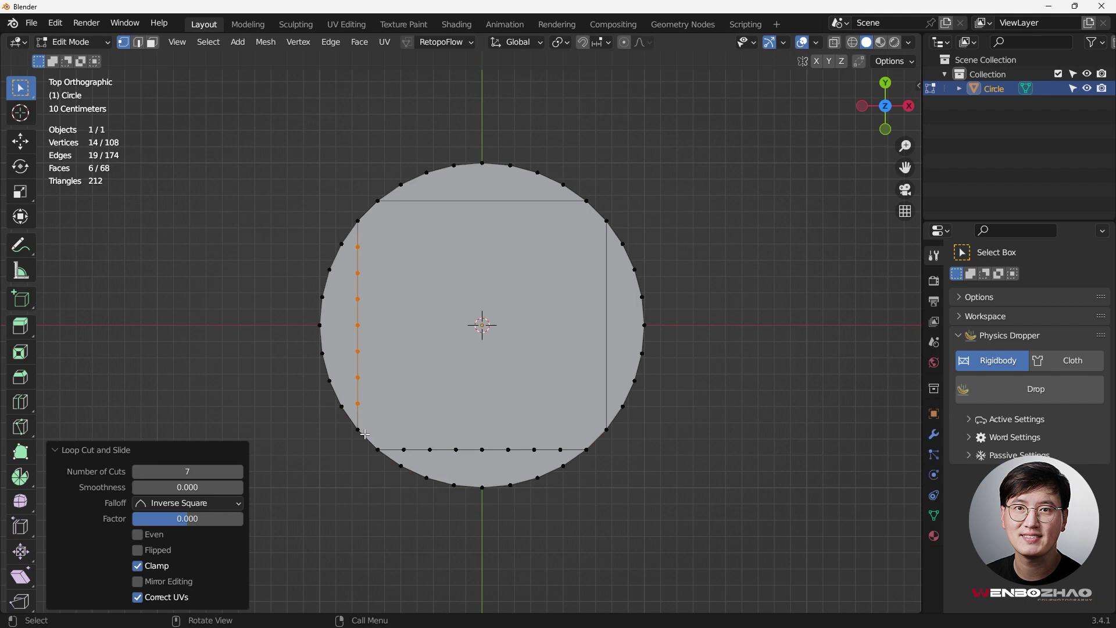
pyautogui.moveTo(365, 434); pyautogui.dragTo(464, 314, button='middle')
pyautogui.scroll(2, 412, 395)
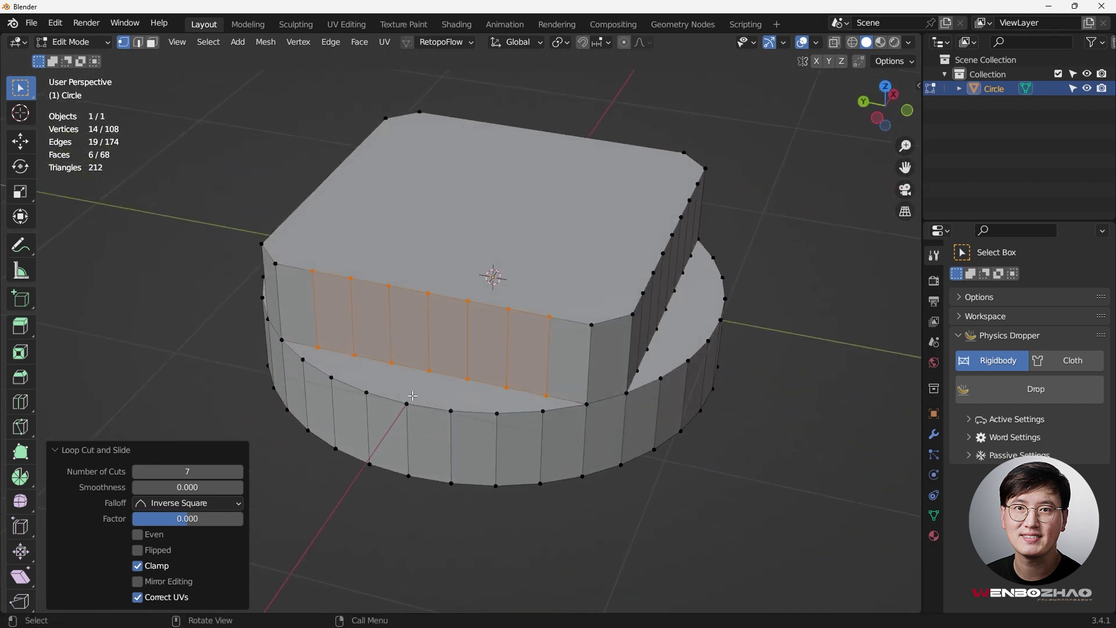
pyautogui.moveTo(412, 395); pyautogui.dragTo(455, 370, button='middle')
pyautogui.moveTo(453, 370); pyautogui.dragTo(477, 428)
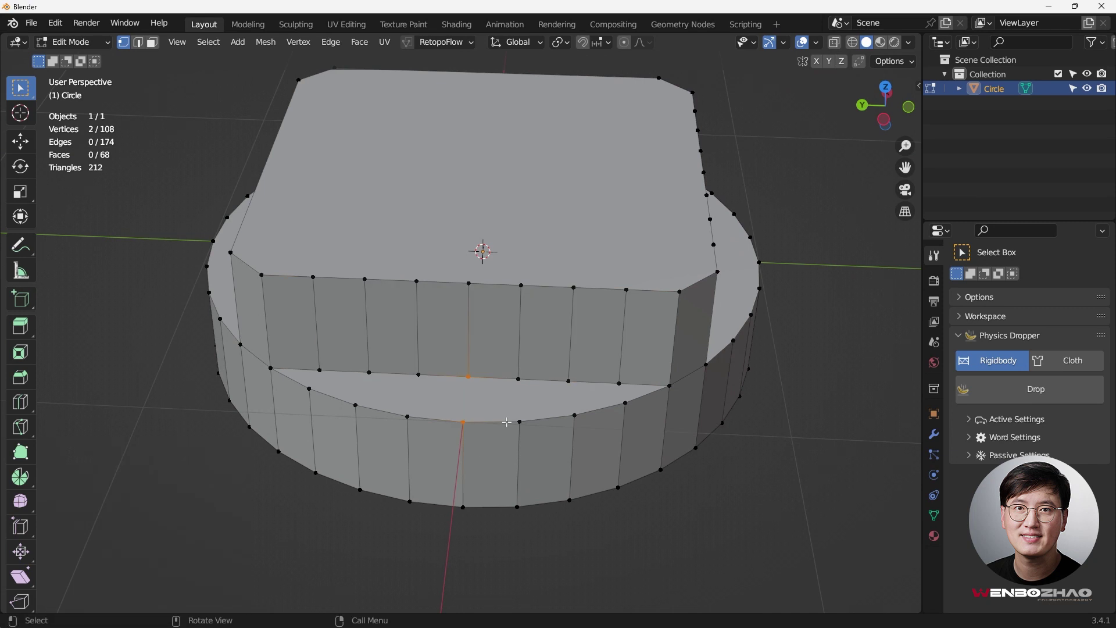
pyautogui.press('j')
pyautogui.moveTo(505, 364); pyautogui.dragTo(532, 433)
pyautogui.press('j')
pyautogui.moveTo(562, 373); pyautogui.dragTo(590, 435)
pyautogui.press('j')
pyautogui.moveTo(612, 374); pyautogui.dragTo(646, 423)
pyautogui.press('j')
# - Connect the base vertices of the block's front side to the matching rim vertices, from the -X corner to the middle
pyautogui.moveTo(647, 423); pyautogui.dragTo(518, 496, button='middle')
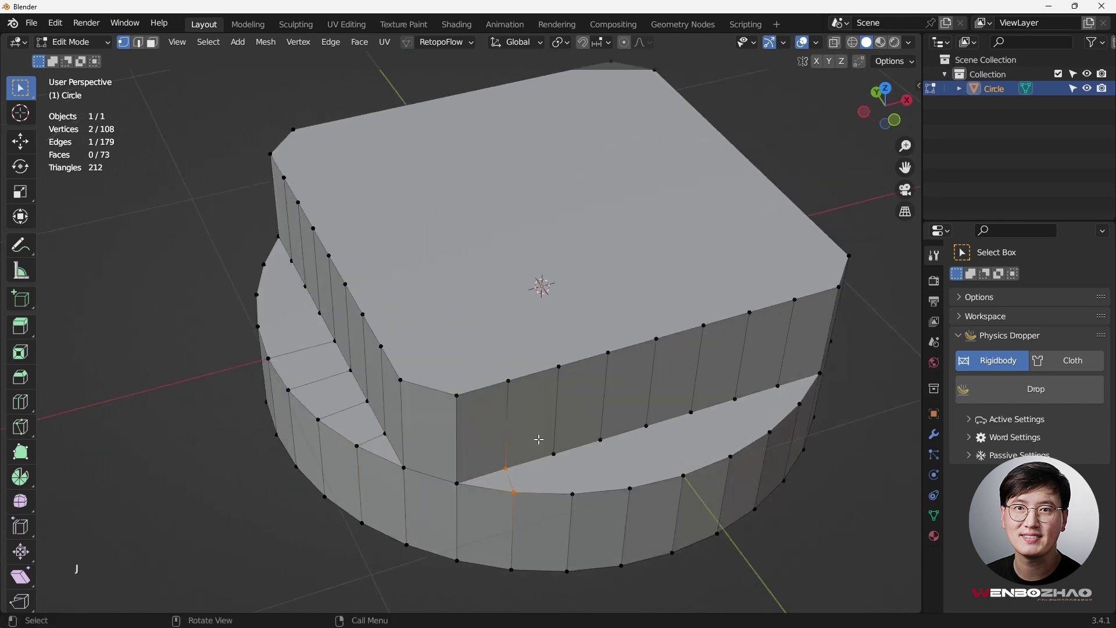
pyautogui.moveTo(537, 441); pyautogui.dragTo(581, 497)
pyautogui.press('j')
pyautogui.moveTo(593, 433); pyautogui.dragTo(641, 493)
pyautogui.press('j')
pyautogui.moveTo(640, 416); pyautogui.dragTo(686, 485)
pyautogui.press('j')
# - Show the whole mesh in the top view with X-ray display turned on
pyautogui.moveTo(683, 482); pyautogui.dragTo(625, 491, button='middle')
pyautogui.scroll(-4, 625, 490)
pyautogui.press('KP_7')
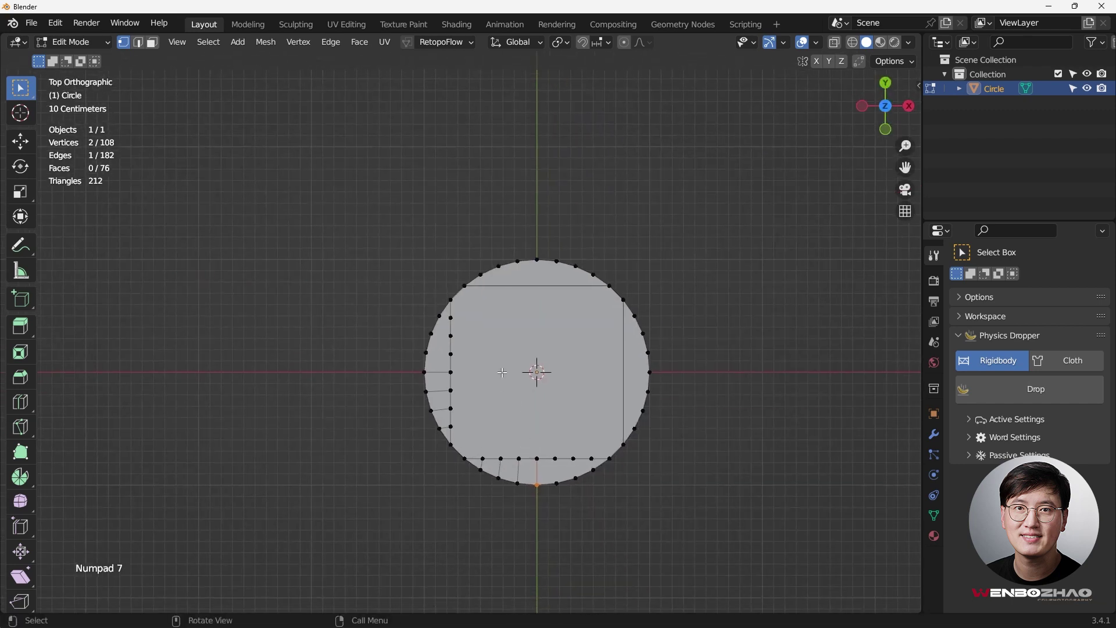
pyautogui.press('alt')
pyautogui.hotkey('alt', 'z')
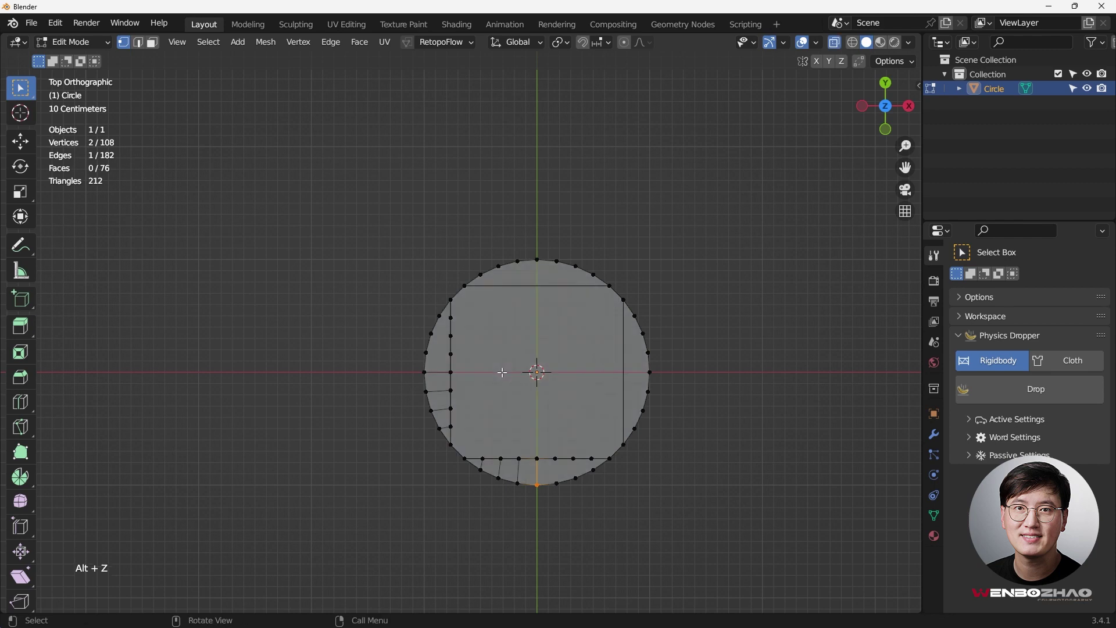
# - Delete all vertices of the model except the front -X quarter, keeping the vertices on both centre axes
pyautogui.moveTo(361, 227); pyautogui.dragTo(719, 362)
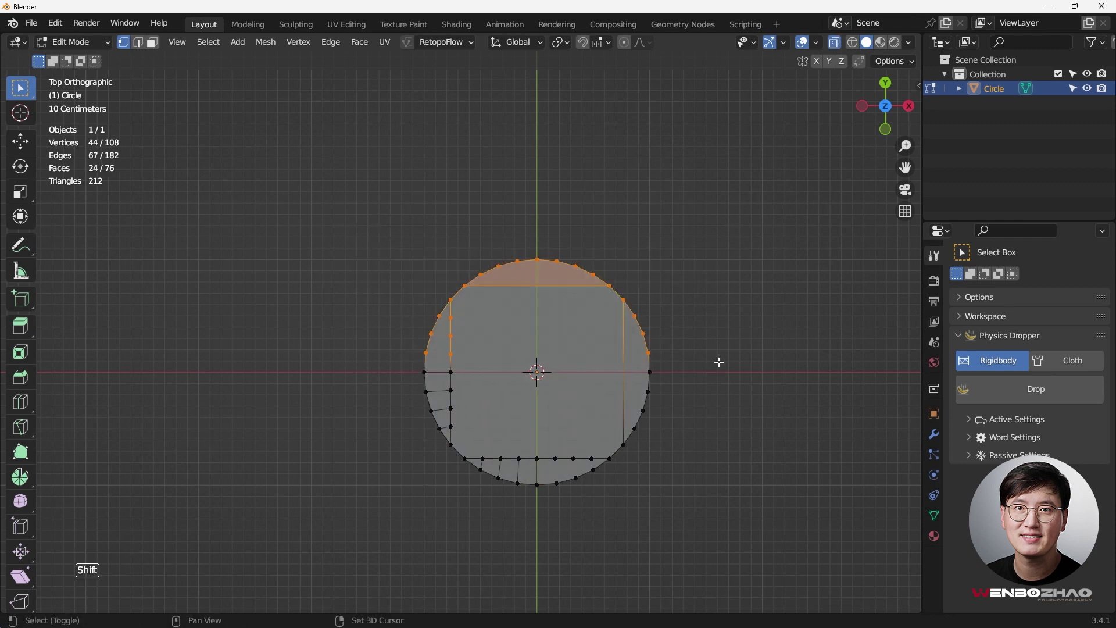
pyautogui.keyDown('shift'); pyautogui.moveTo(545, 345); pyautogui.dragTo(696, 505); pyautogui.keyUp('shift')
pyautogui.keyDown('shift'); pyautogui.moveTo(682, 439); pyautogui.dragTo(574, 289, button='middle'); pyautogui.keyUp('shift')
pyautogui.press('x')
pyautogui.click(559, 270)
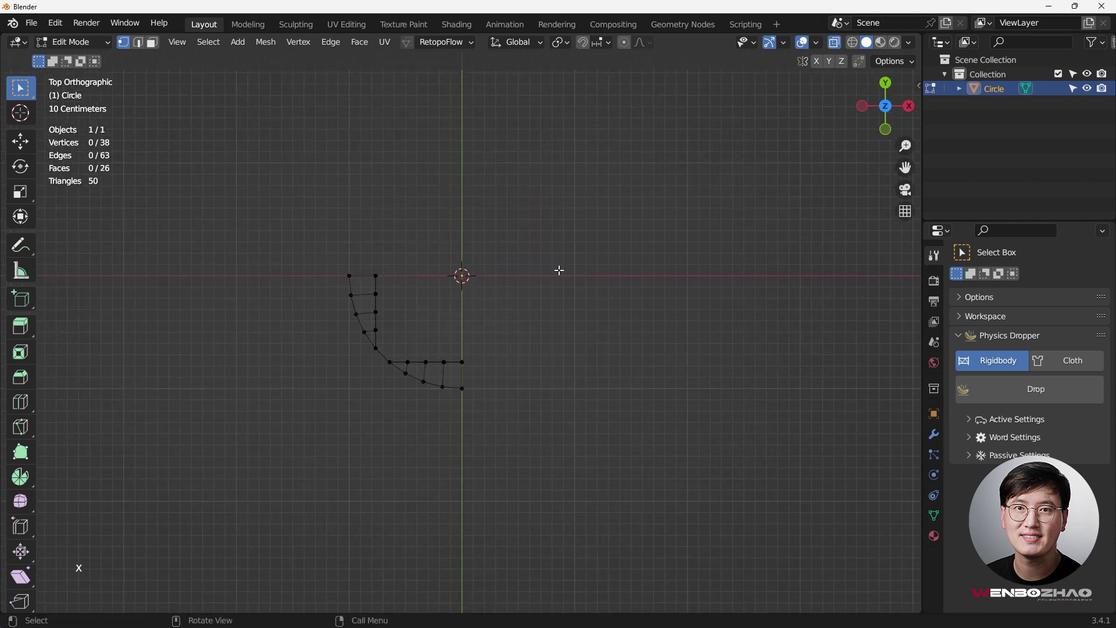
# - Add one centred vertical loop cut through the cut-corner face of the remaining quarter
pyautogui.press('Tab')
pyautogui.scroll(2, 407, 358)
pyautogui.moveTo(407, 358); pyautogui.dragTo(369, 384, button='middle')
pyautogui.press('KP_7')
pyautogui.scroll(-1, 437, 336)
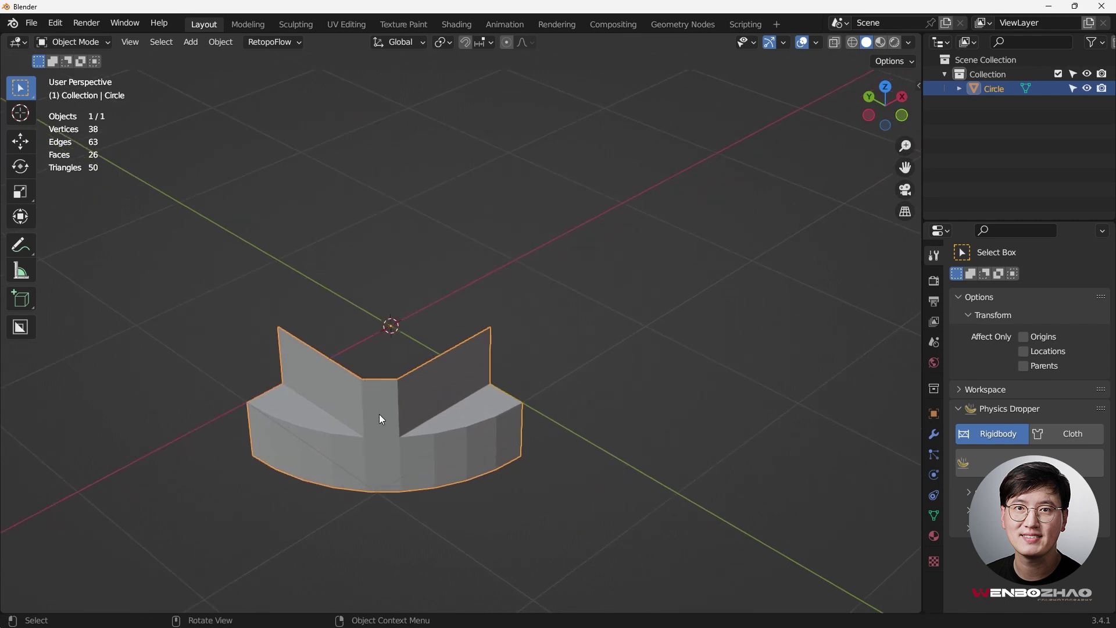
pyautogui.press('Tab')
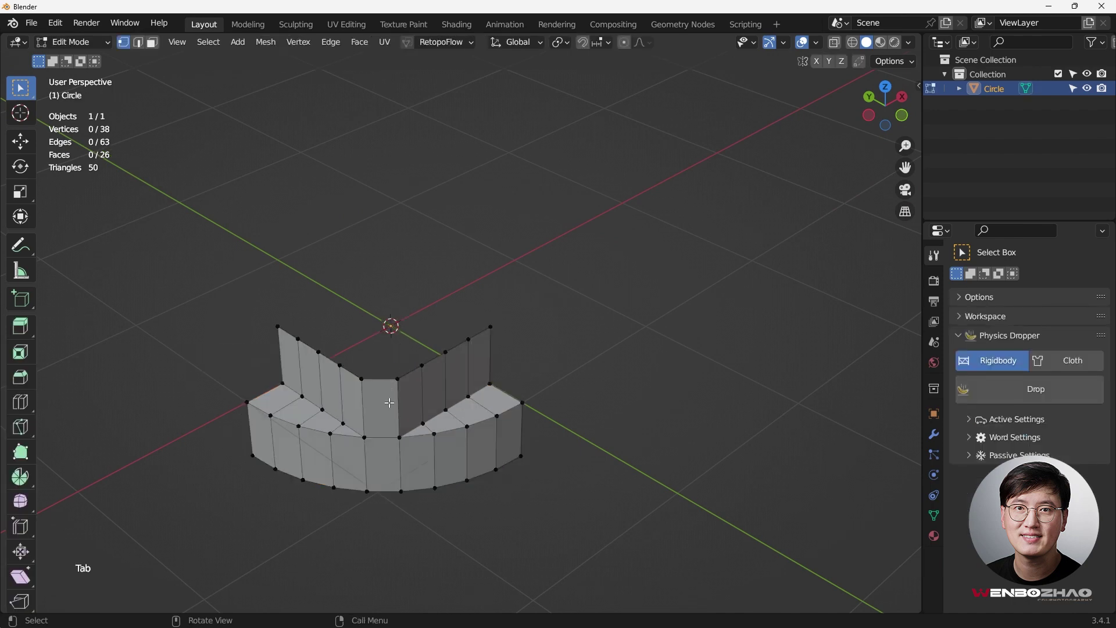
pyautogui.hotkey('ctrl', 'r')
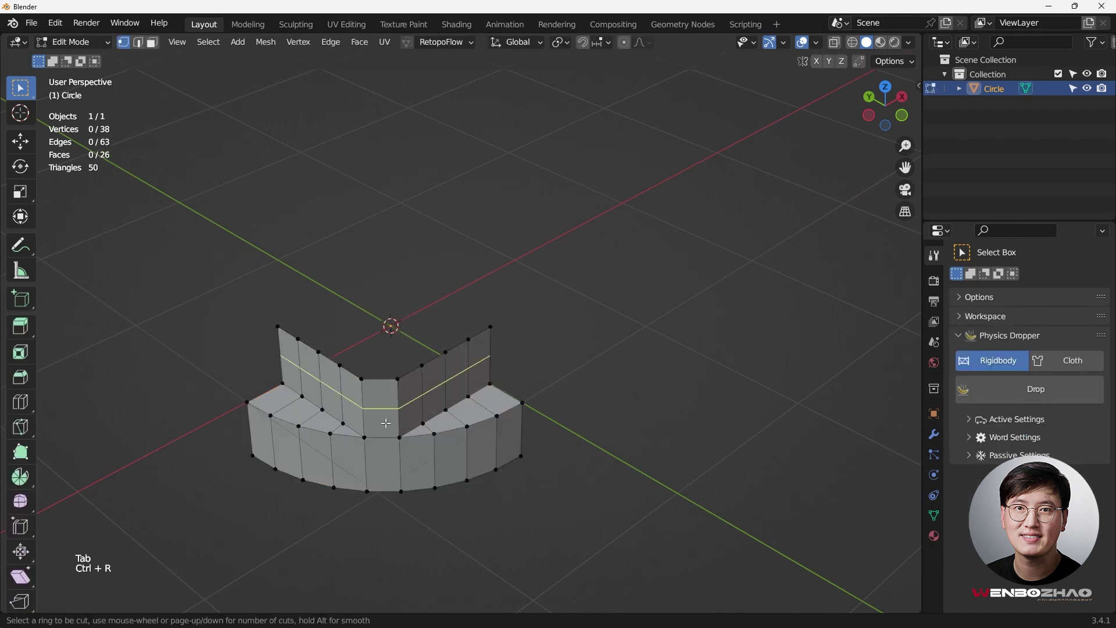
pyautogui.click(378, 389)
pyautogui.rightClick(378, 389)
# - Examine the quarter piece and its corner cut from above and in perspective
pyautogui.press('KP_7')
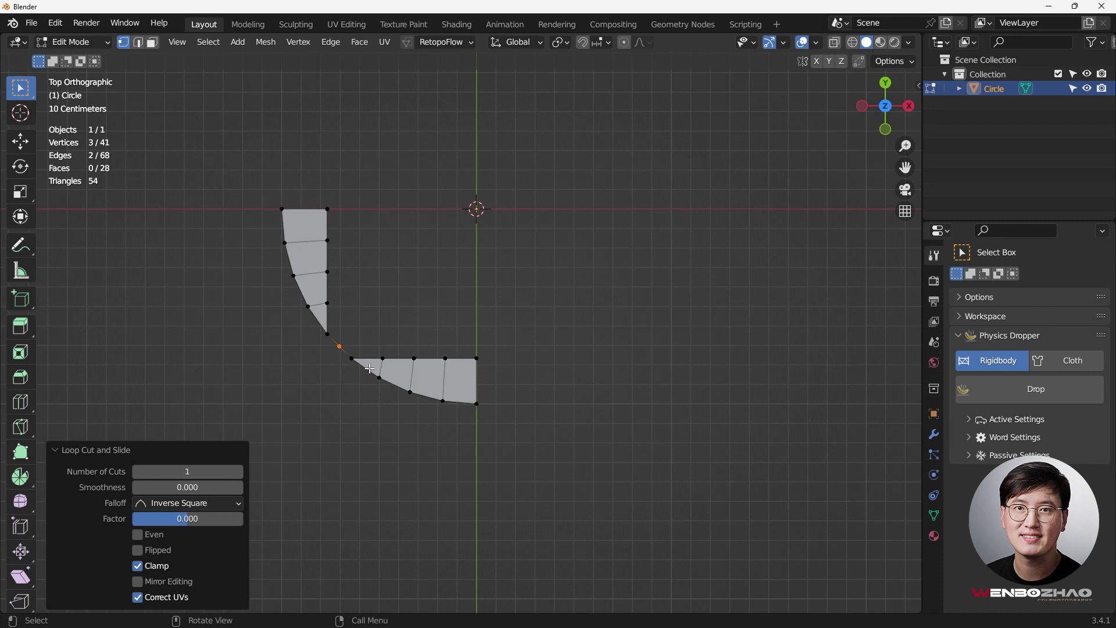
pyautogui.moveTo(343, 354); pyautogui.dragTo(403, 319, button='middle')
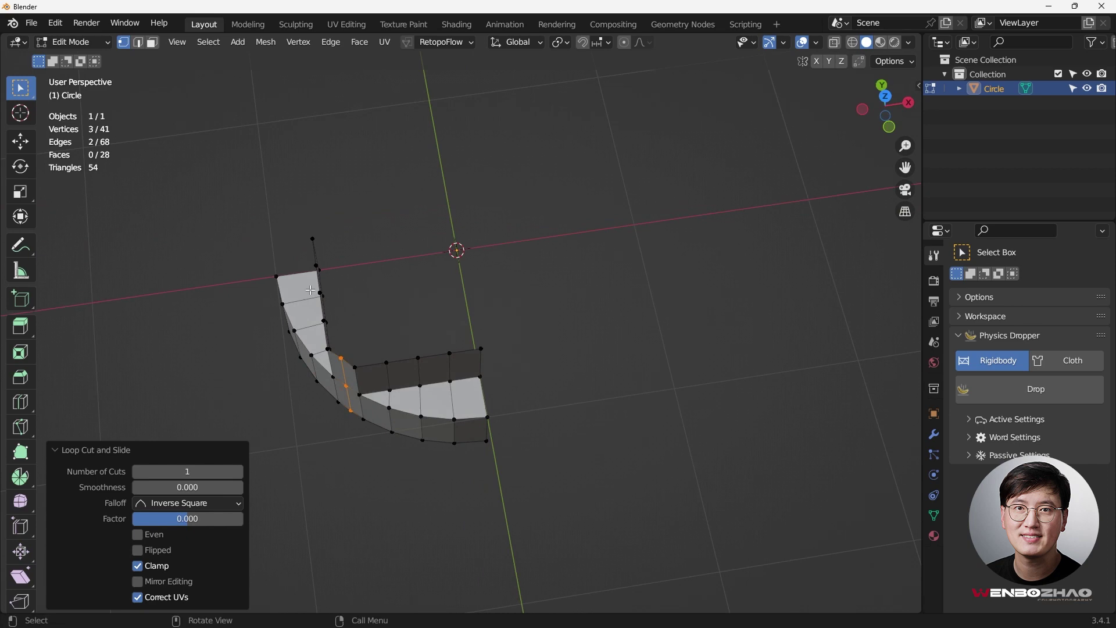
pyautogui.moveTo(396, 372); pyautogui.dragTo(391, 432, button='middle')
pyautogui.press('KP_7')
pyautogui.scroll(-3, 435, 154)
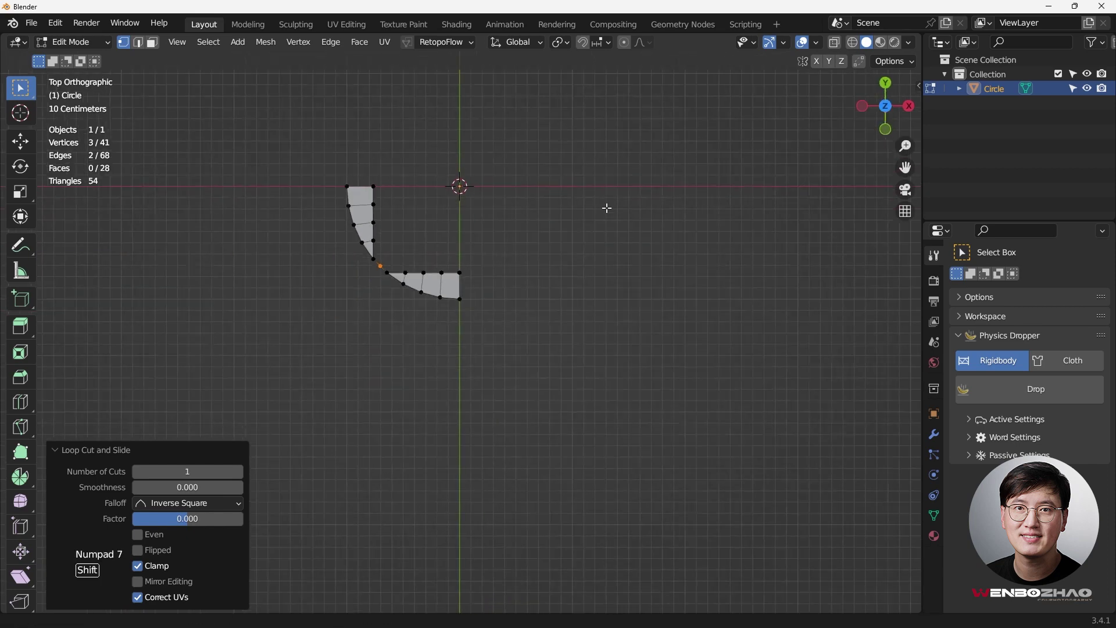
pyautogui.keyDown('shift'); pyautogui.moveTo(605, 207); pyautogui.dragTo(603, 324, button='middle'); pyautogui.keyUp('shift')
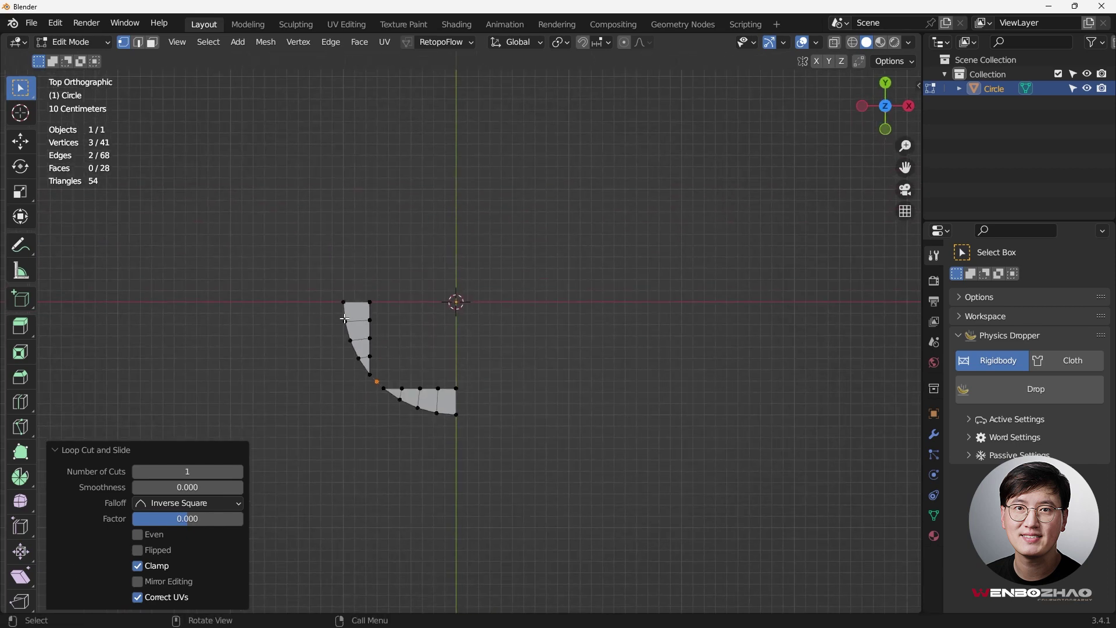
pyautogui.moveTo(361, 355); pyautogui.dragTo(395, 358, button='middle')
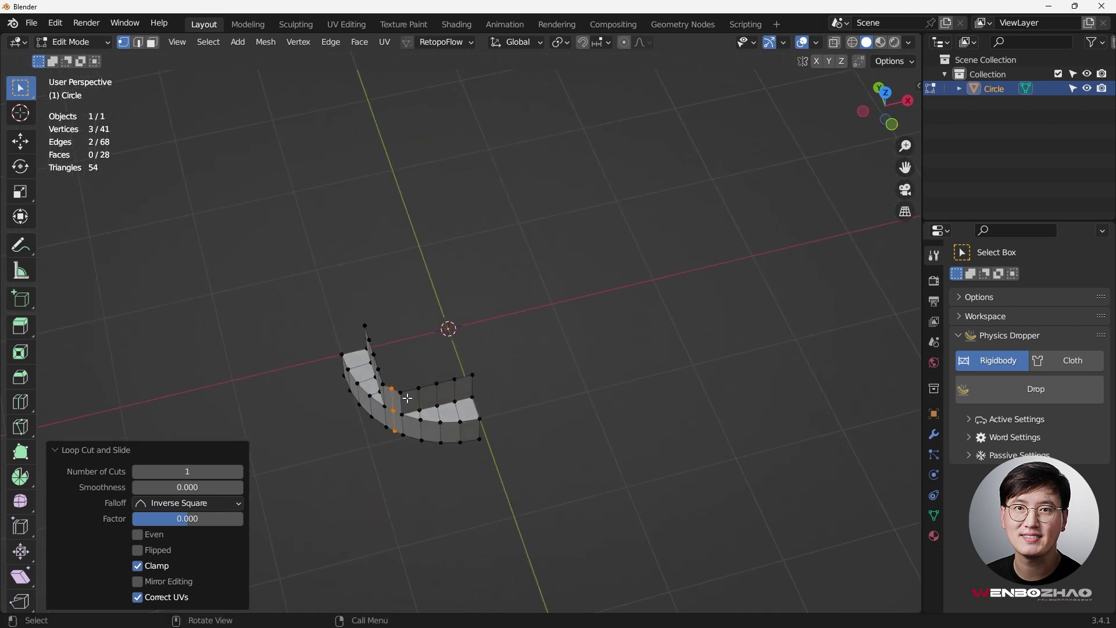
pyautogui.press('KP_7')
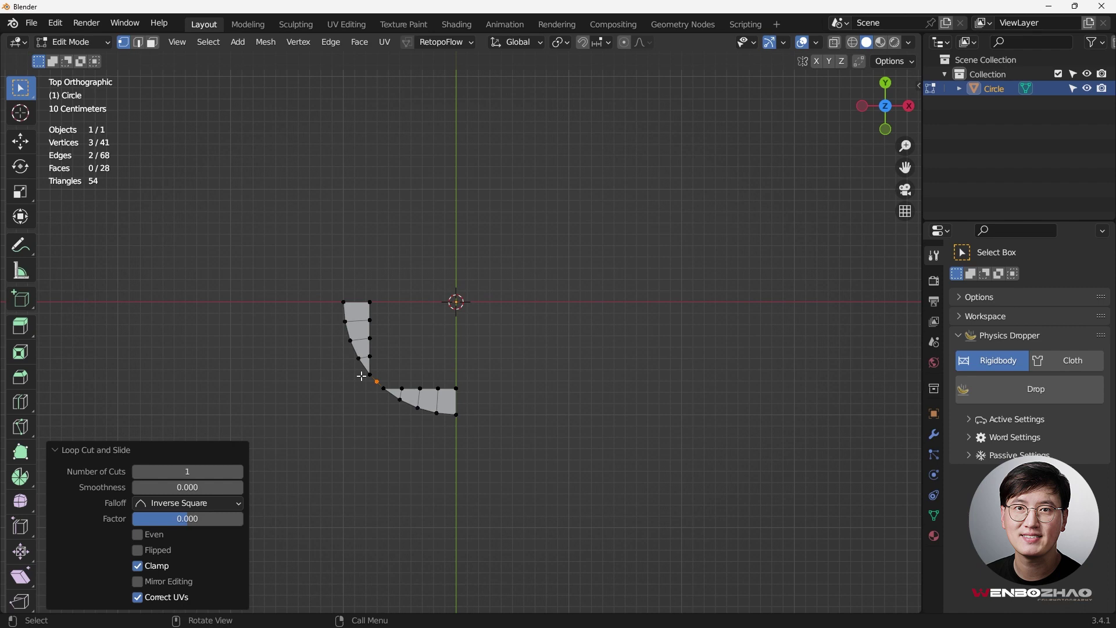
pyautogui.scroll(2, 342, 336)
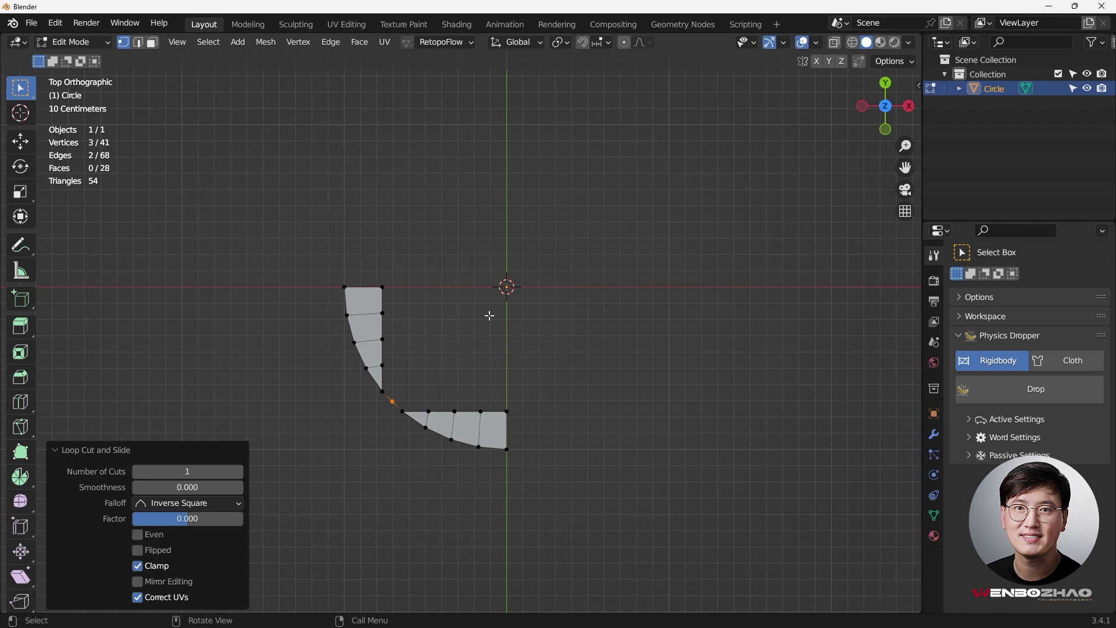
# - Delete the vertices on the -X side of the quarter up to the corner's middle cut, with X-ray display turned on
pyautogui.hotkey('alt', 'z')
pyautogui.moveTo(275, 238); pyautogui.dragTo(396, 395)
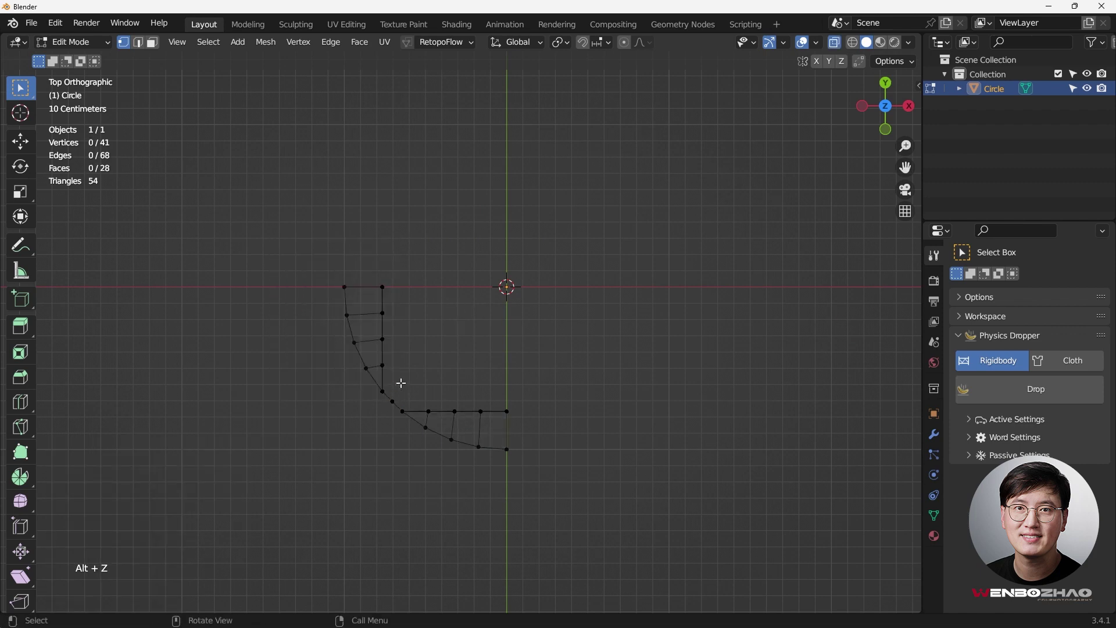
pyautogui.moveTo(282, 224); pyautogui.dragTo(406, 382)
pyautogui.moveTo(406, 381); pyautogui.dragTo(473, 290, button='middle')
pyautogui.keyDown('shift'); pyautogui.moveTo(417, 366); pyautogui.dragTo(441, 493); pyautogui.keyUp('shift')
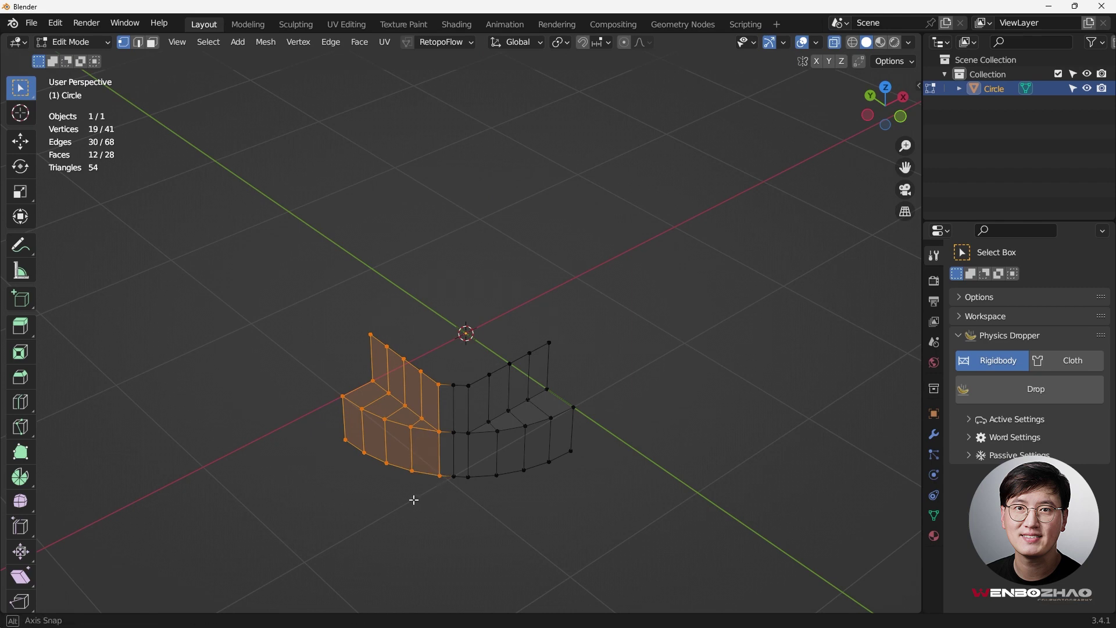
pyautogui.press('KP_7')
pyautogui.press('x')
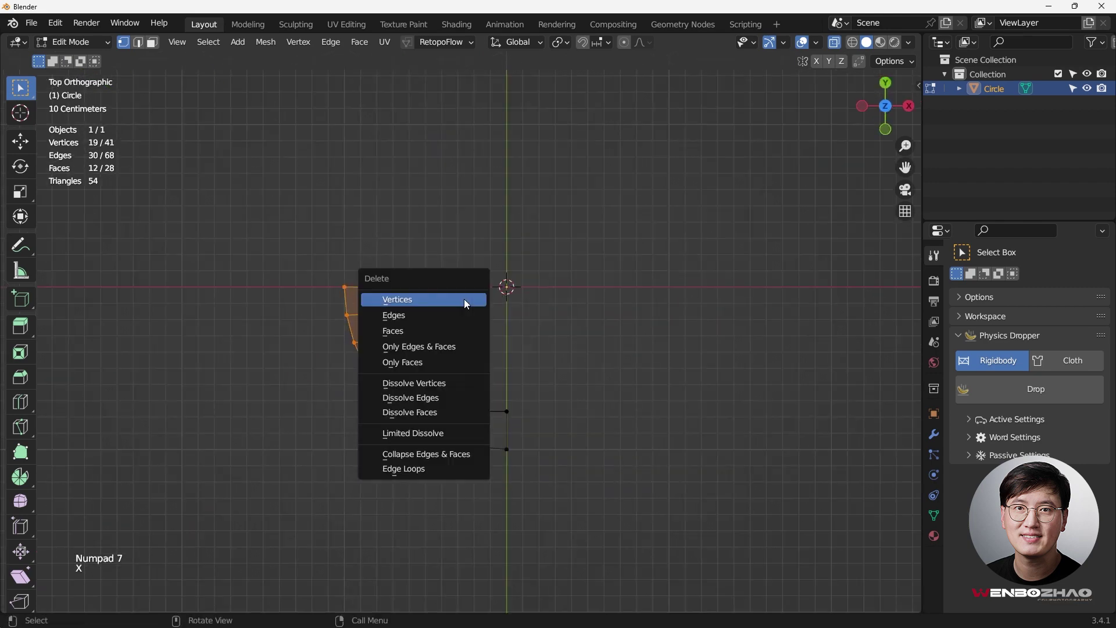
pyautogui.click(464, 299)
# - Add a Mirror modifier on the X axis with Clipping turned on to the remaining eighth in Object Mode
pyautogui.keyDown('shift'); pyautogui.moveTo(550, 318); pyautogui.dragTo(403, 357, button='middle'); pyautogui.keyUp('shift')
pyautogui.press('Tab')
pyautogui.press('KP_7')
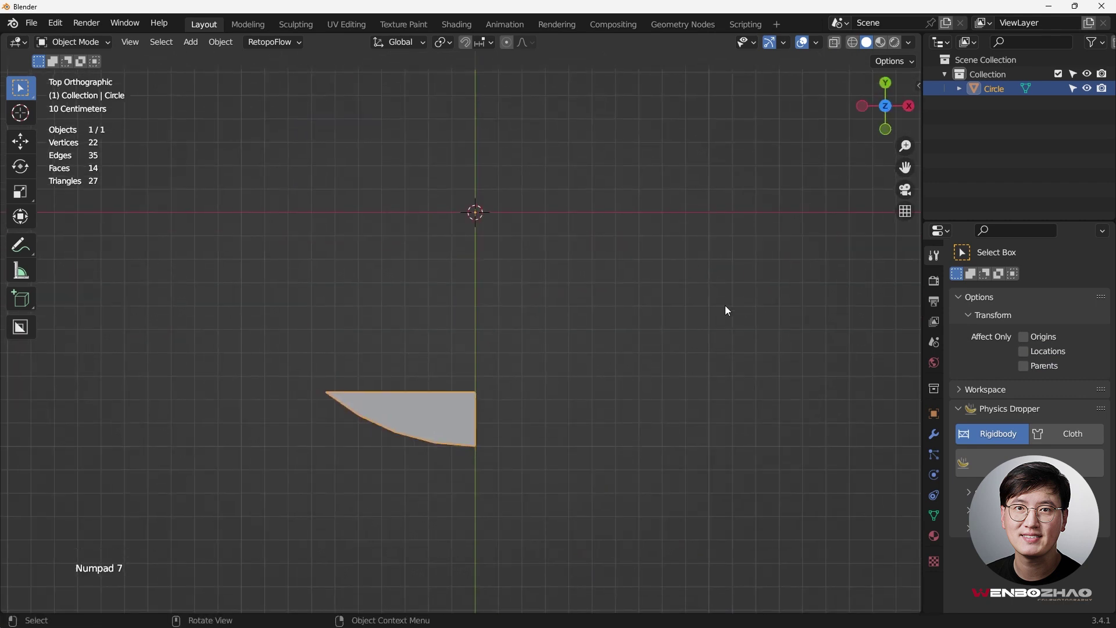
pyautogui.click(934, 281)
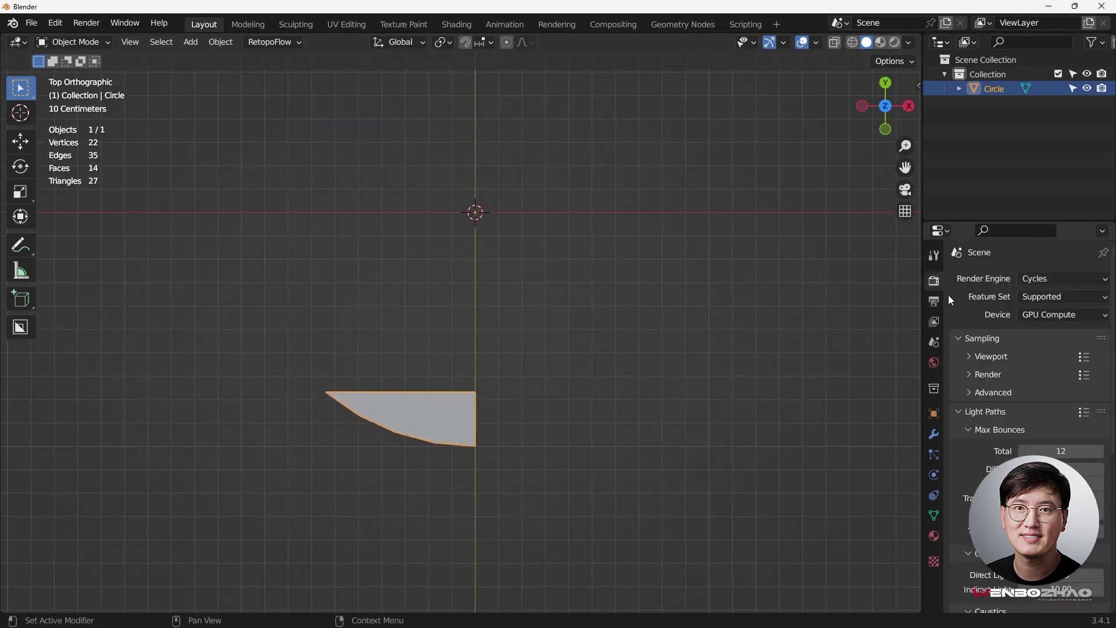
pyautogui.click(934, 436)
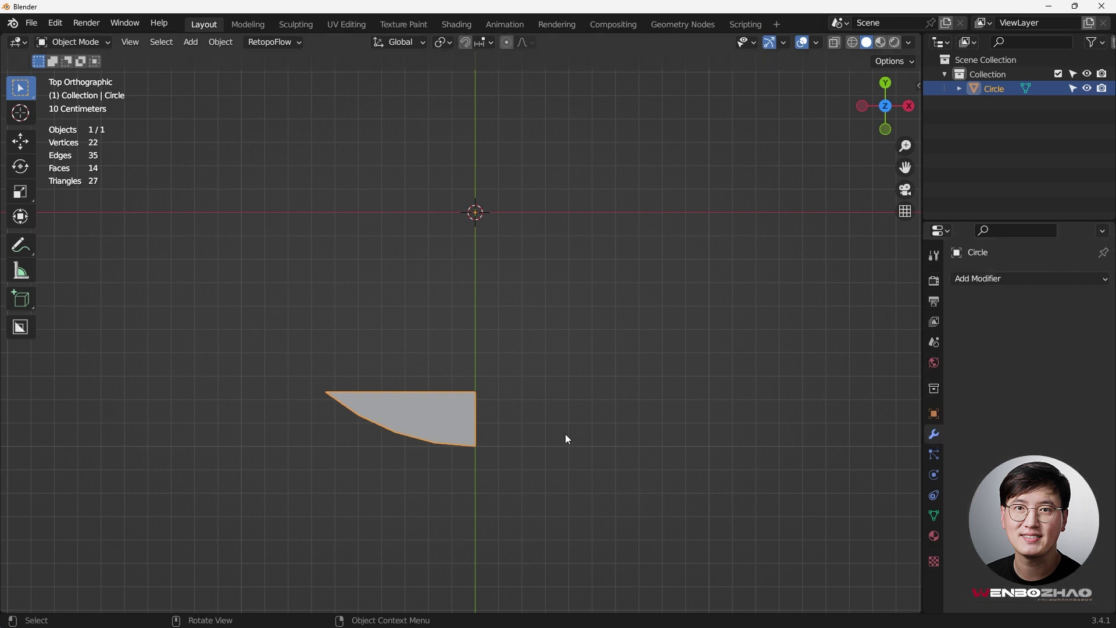
pyautogui.click(1000, 279)
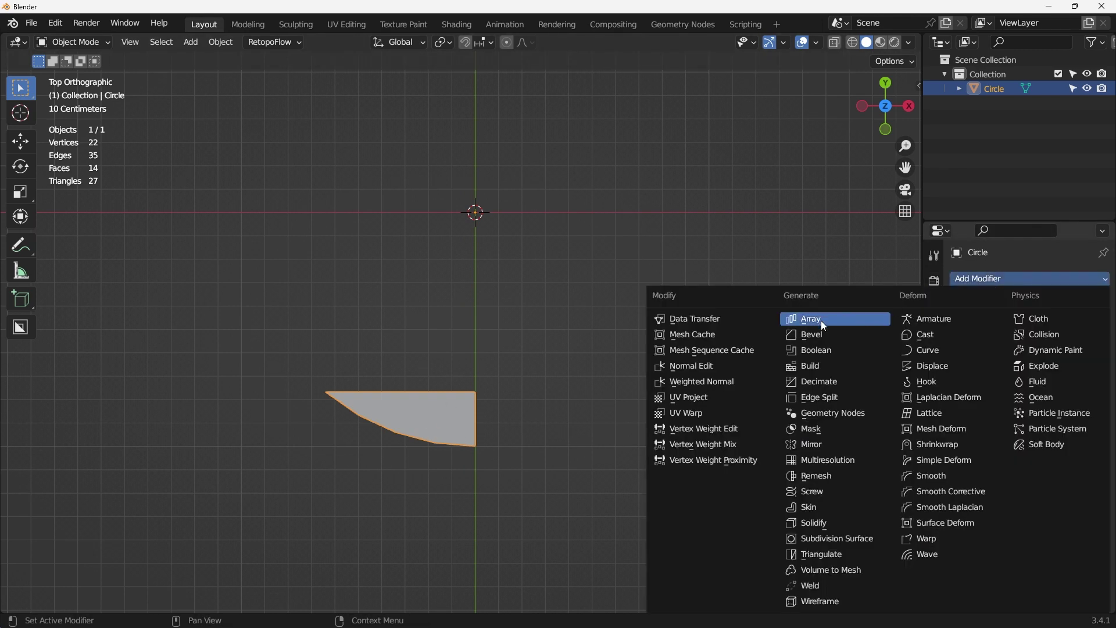
pyautogui.click(832, 445)
# - Add an Array modifier after the Mirror modifier on the circle object
pyautogui.moveTo(511, 411); pyautogui.dragTo(508, 274, button='middle')
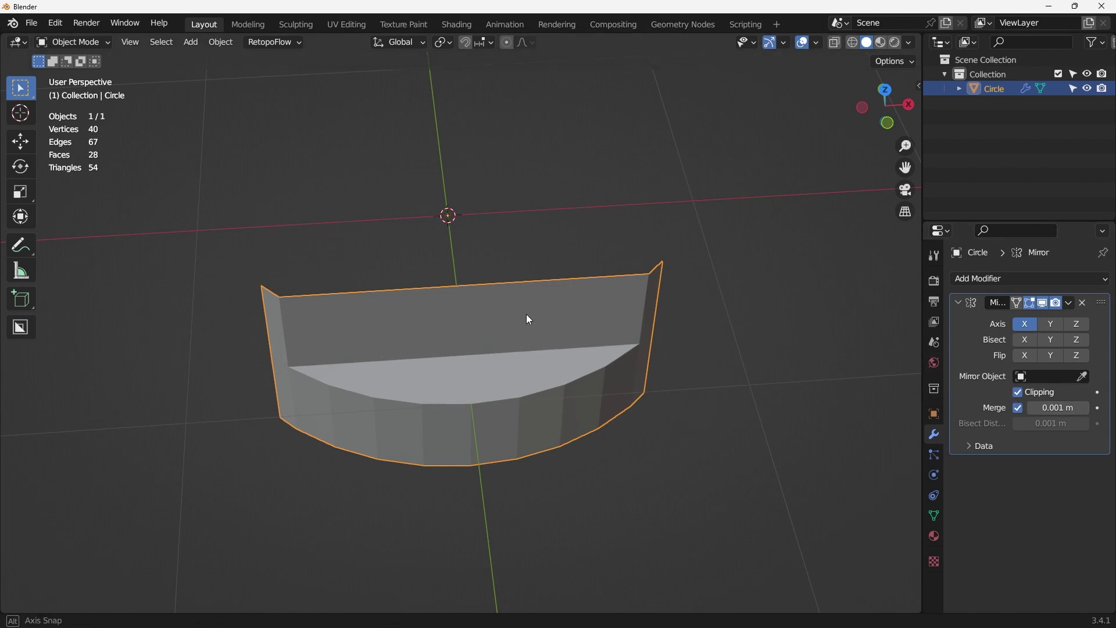
pyautogui.press('KP_7')
pyautogui.scroll(-2, 451, 389)
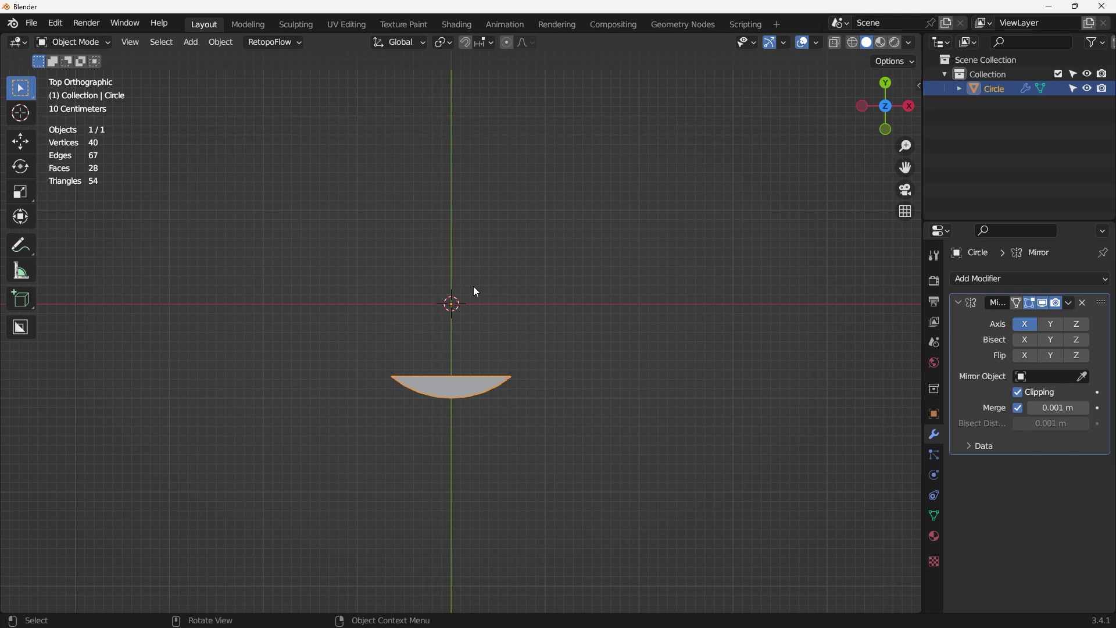
pyautogui.moveTo(563, 375); pyautogui.dragTo(496, 329, button='middle')
pyautogui.press('KP_7')
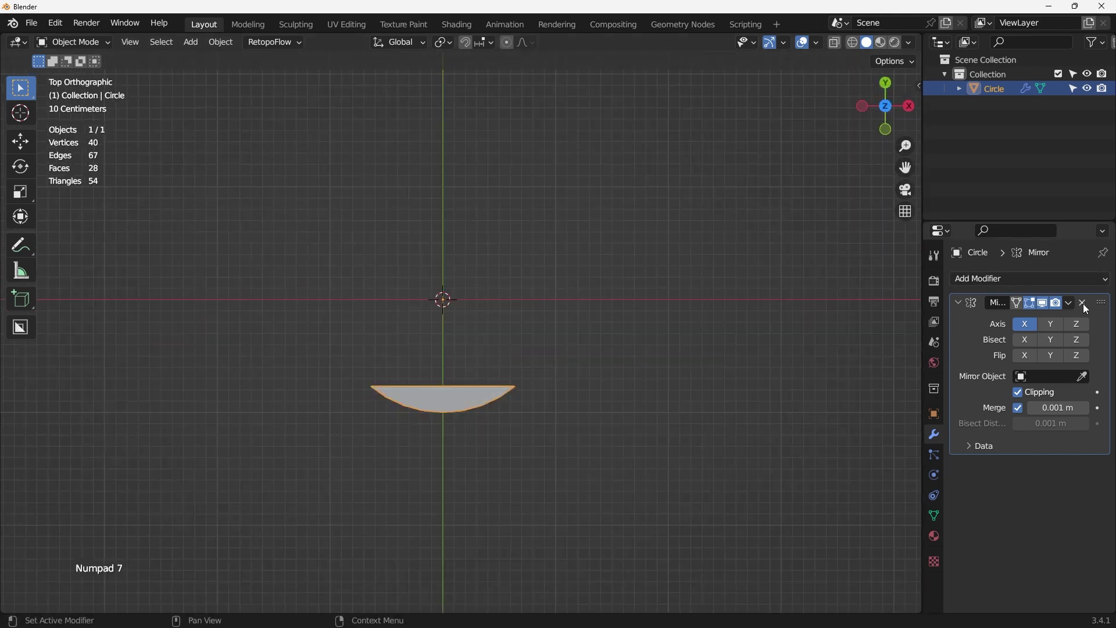
pyautogui.click(1036, 282)
pyautogui.click(804, 318)
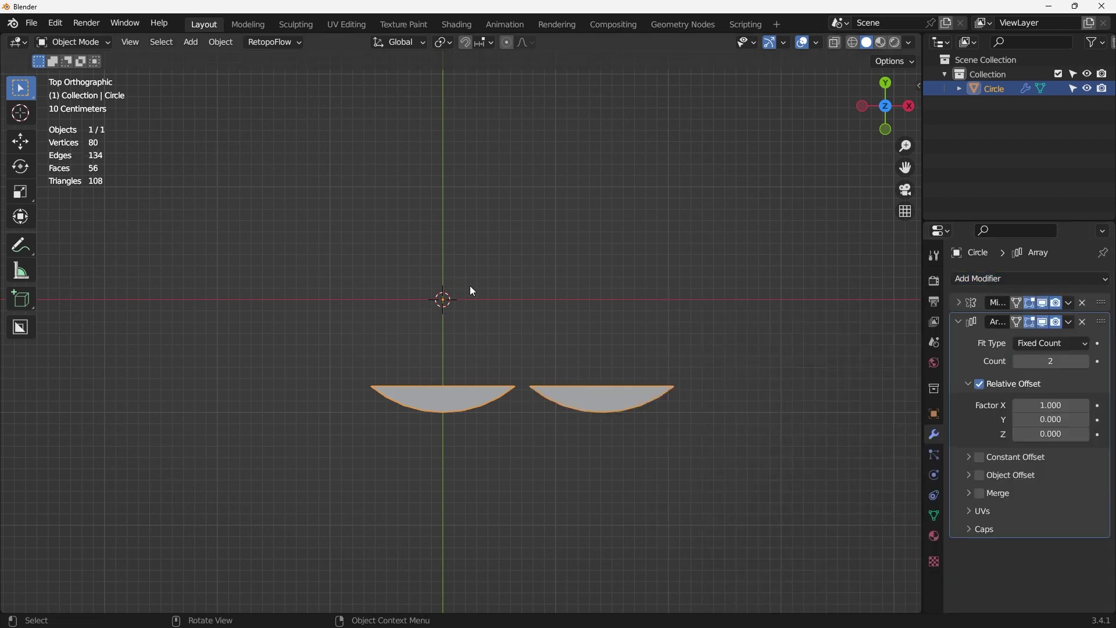
# - Add a Plain Axes empty at the world origin
pyautogui.hotkey('shift', 'a')
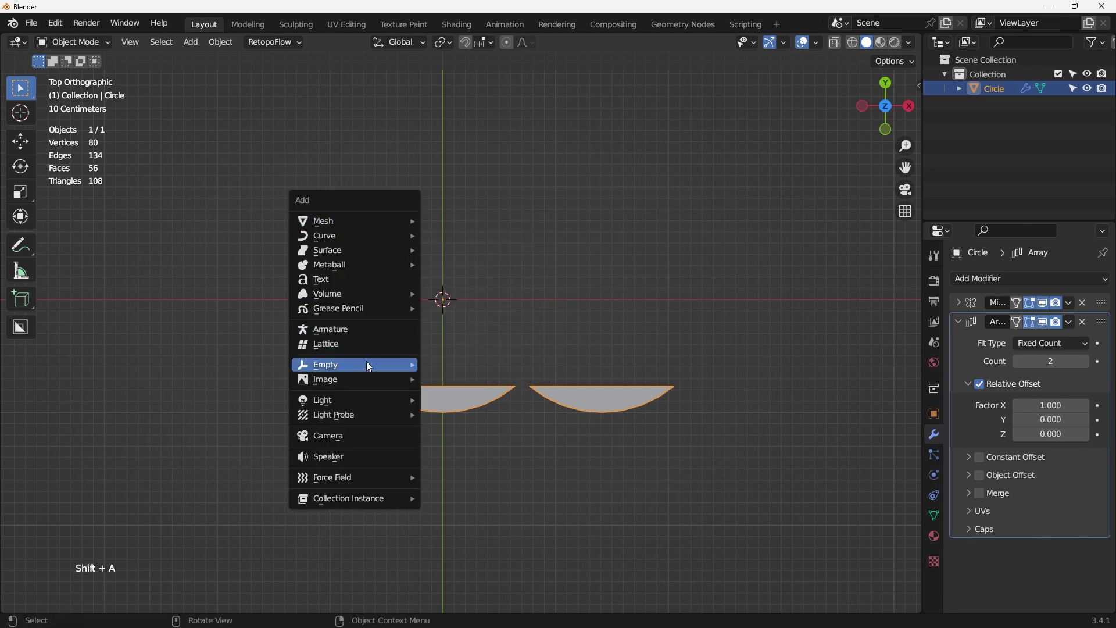
pyautogui.moveTo(369, 367)
pyautogui.click(446, 368)
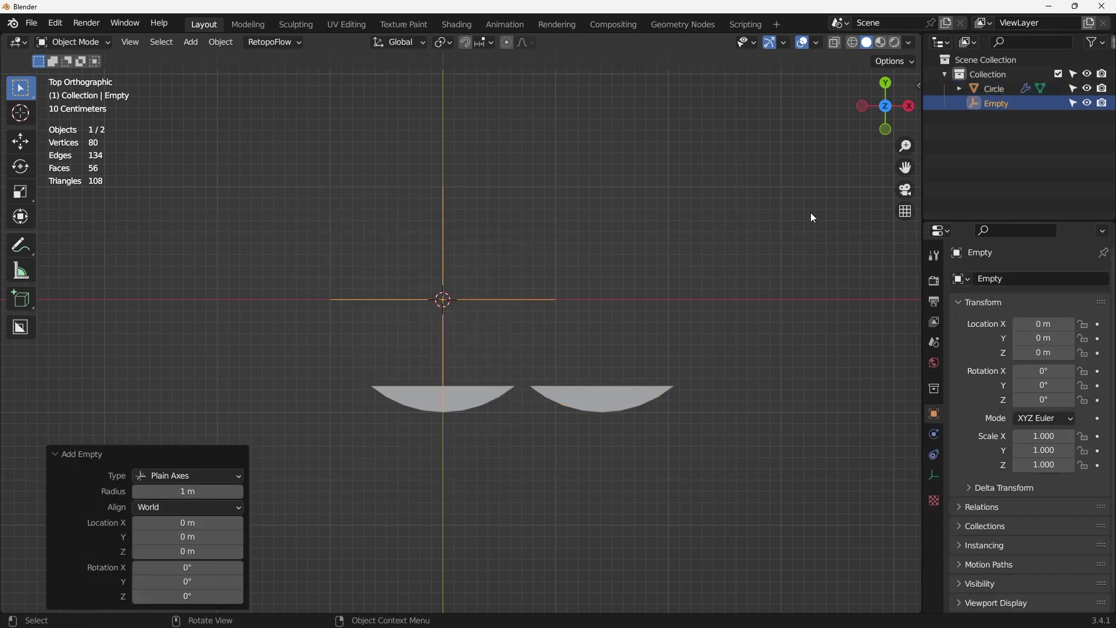
# - Set the circle object's origin to the 3D cursor
pyautogui.click(593, 406)
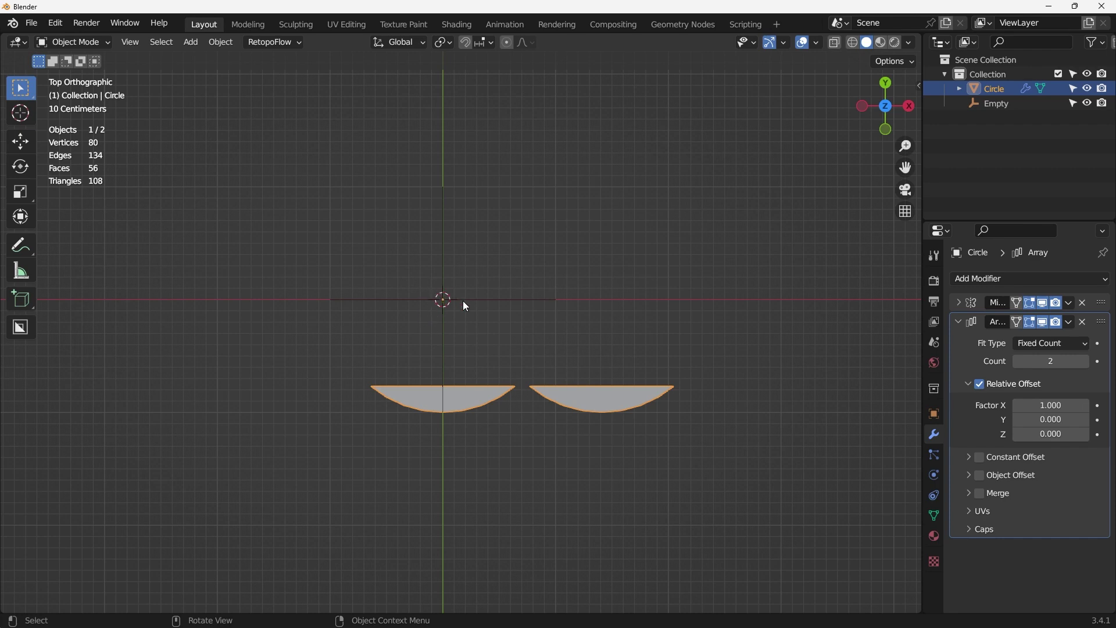
pyautogui.rightClick(470, 389)
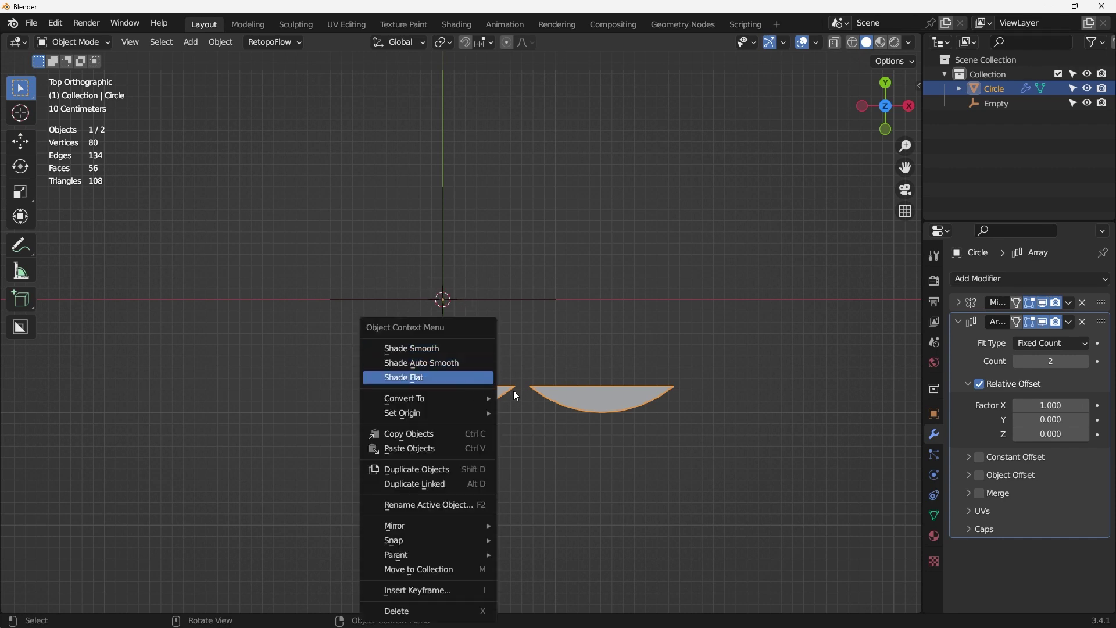
pyautogui.moveTo(446, 411)
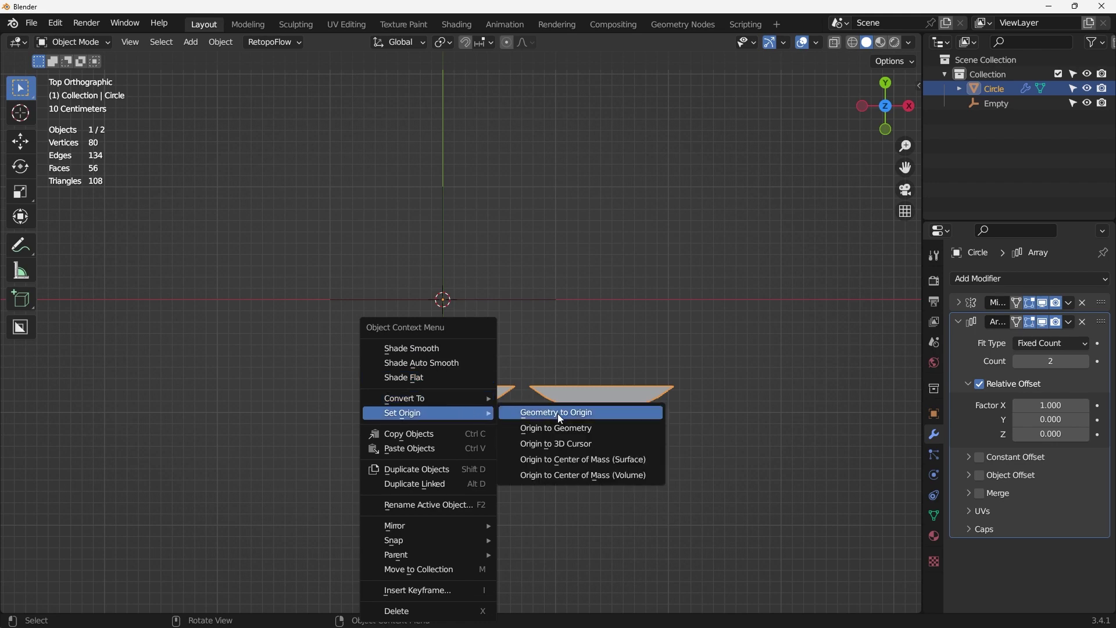
pyautogui.click(570, 444)
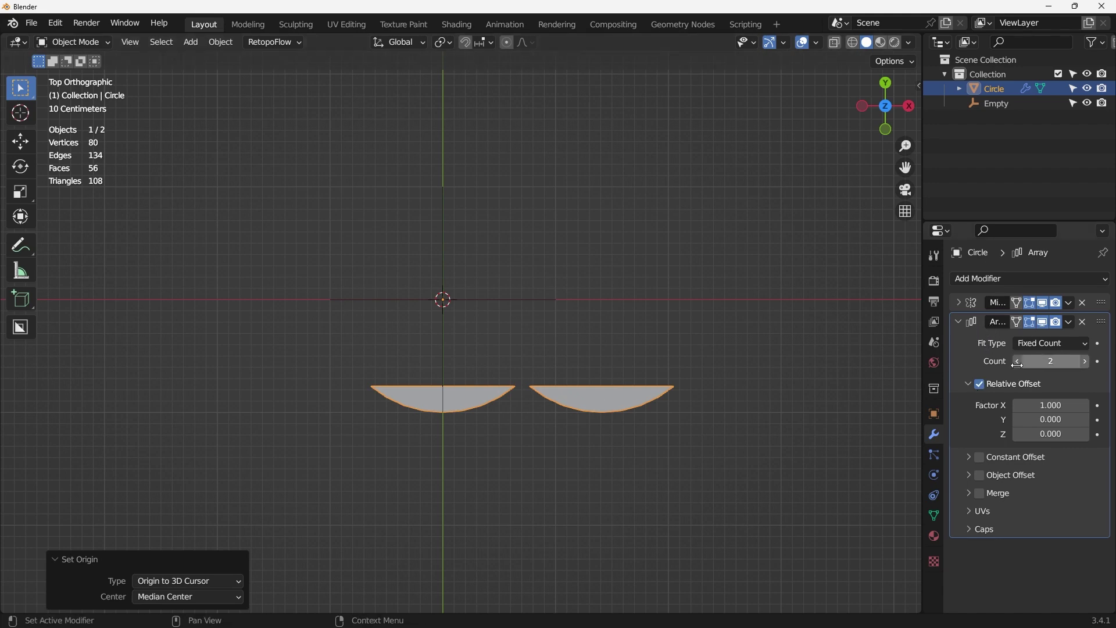
# - Turn off the array's Relative Offset and enable Object Offset with the Empty as its offset object
pyautogui.click(982, 385)
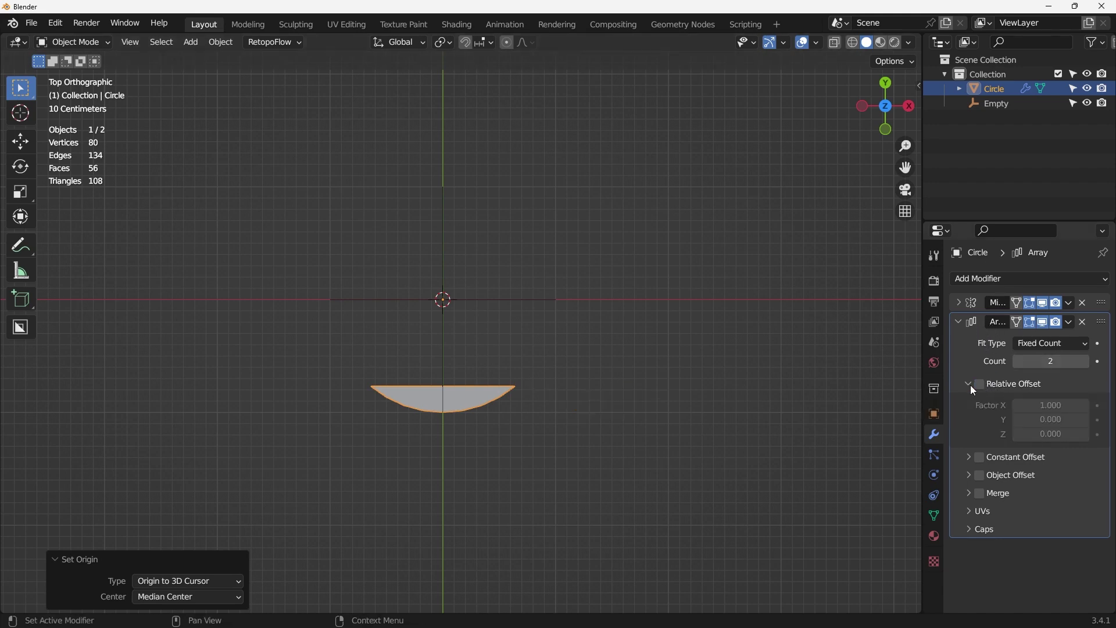
pyautogui.click(968, 385)
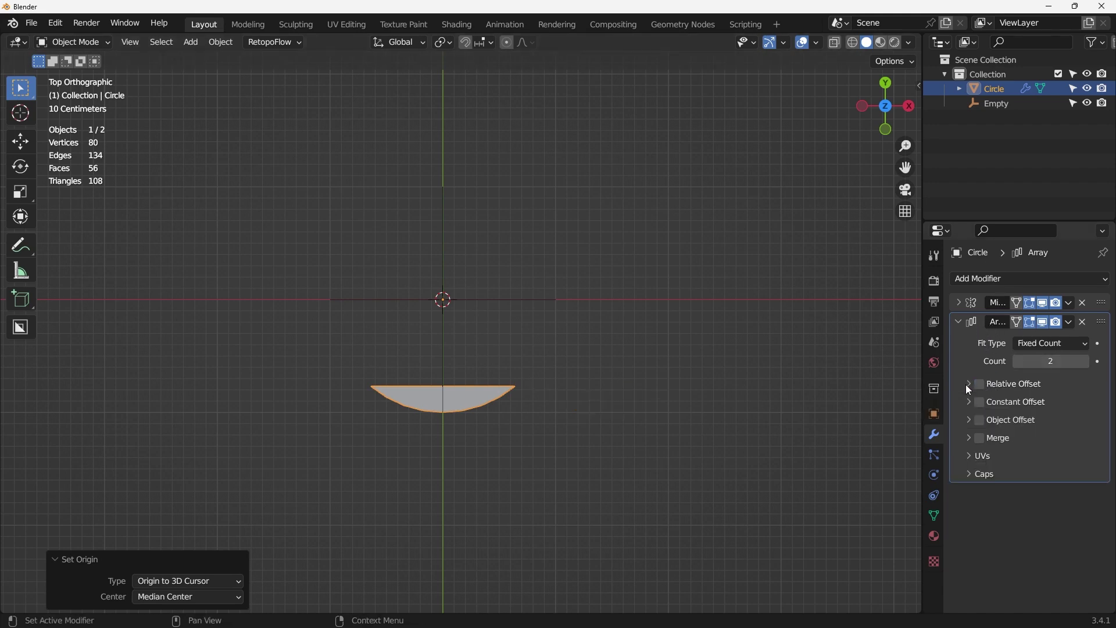
pyautogui.click(981, 421)
pyautogui.click(1038, 422)
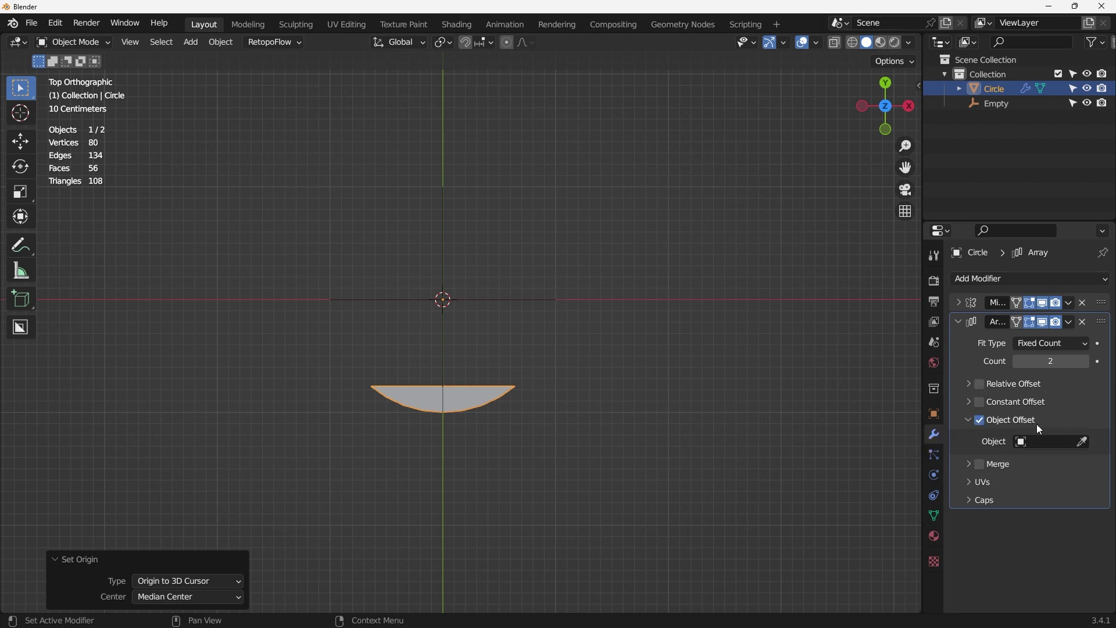
pyautogui.click(1078, 441)
pyautogui.click(998, 106)
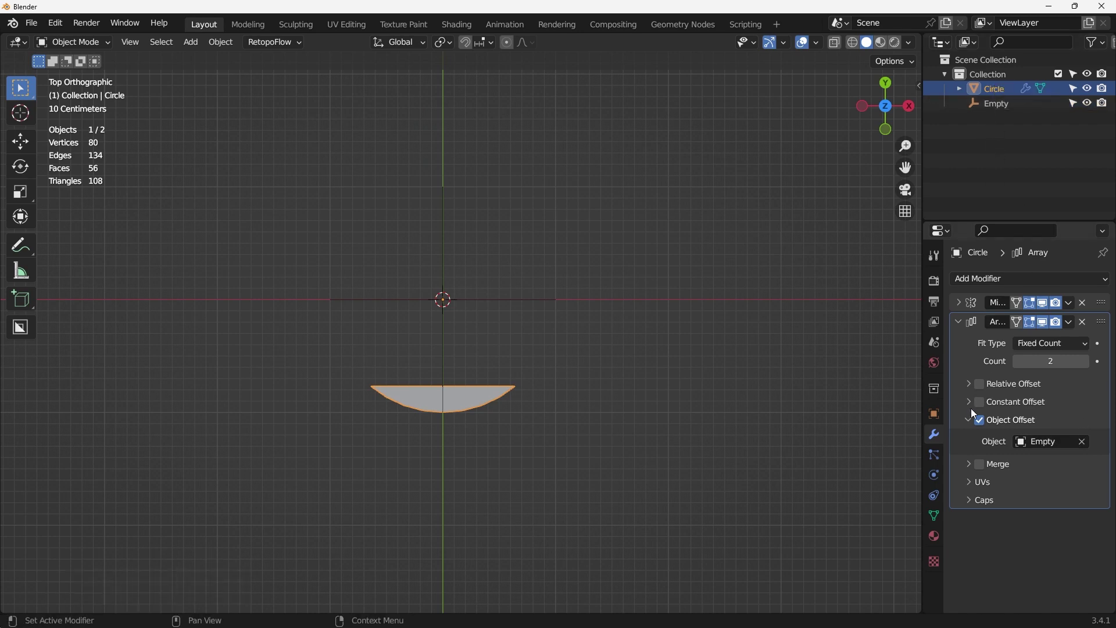
# - Enable Merge in the Array modifier, including First and Last copies, and increase the copy count
pyautogui.click(980, 464)
pyautogui.click(966, 465)
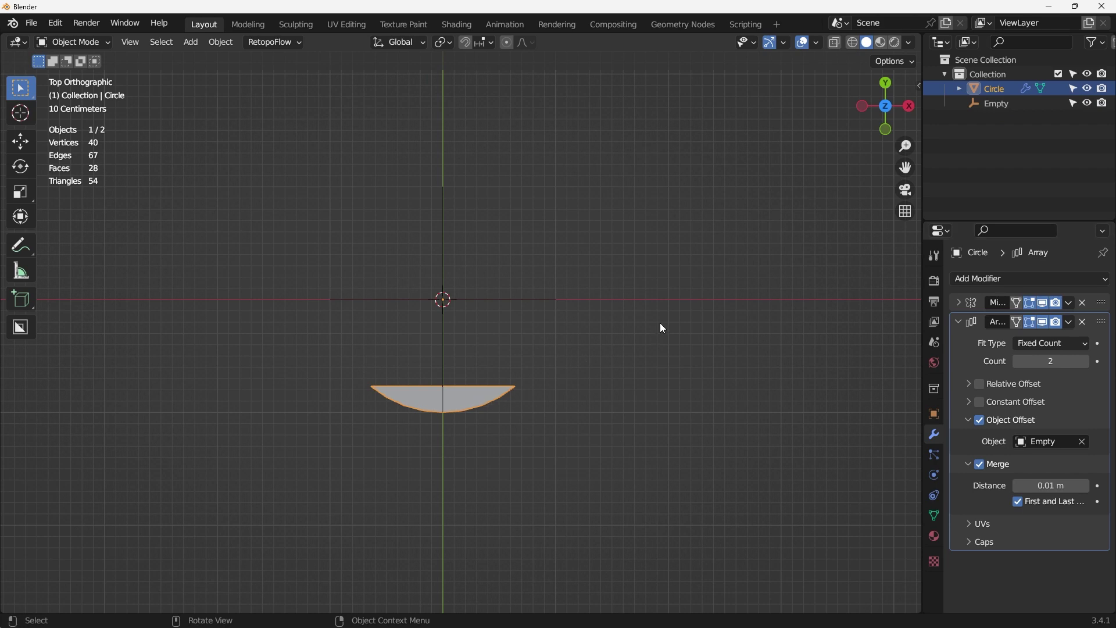
pyautogui.click(1085, 361)
# - Rotate the empty by -90° about the Z axis
pyautogui.click(999, 104)
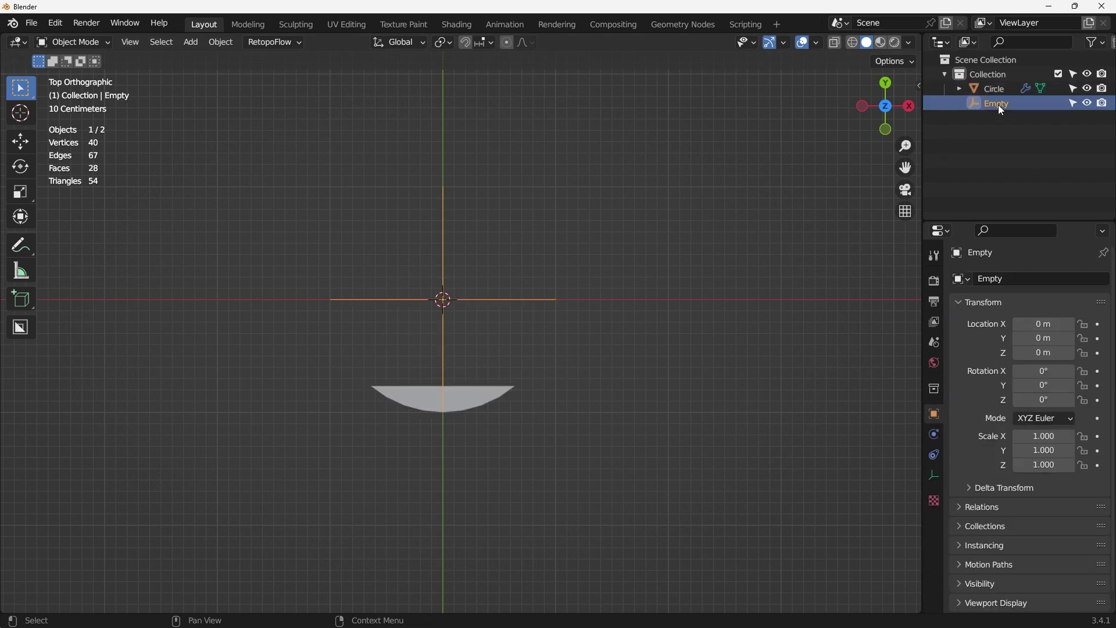
pyautogui.press('r')
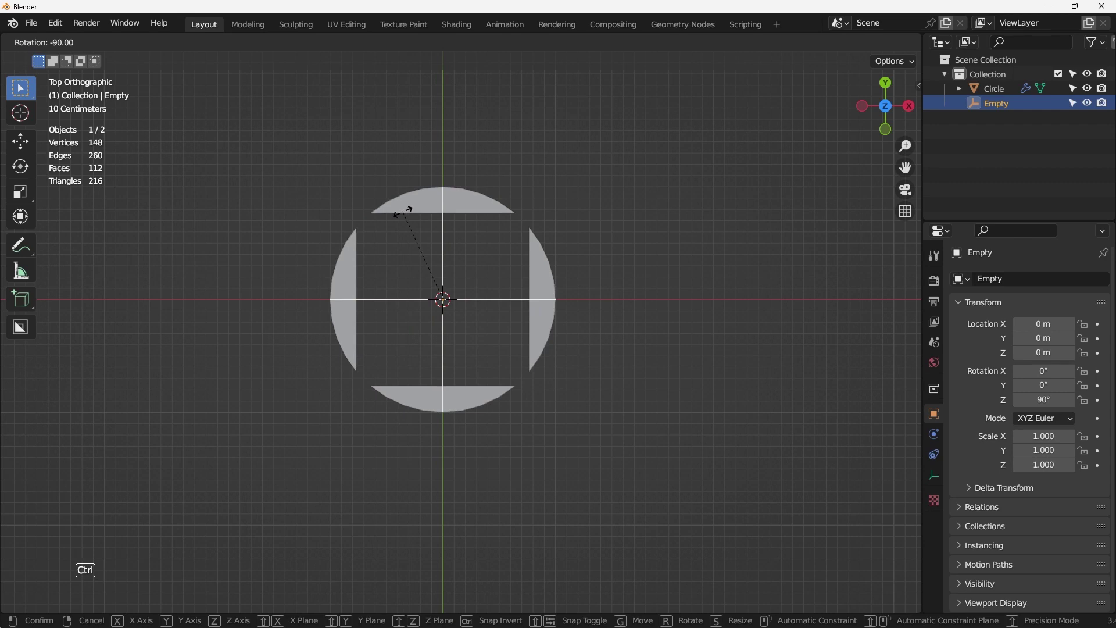
pyautogui.click(404, 211)
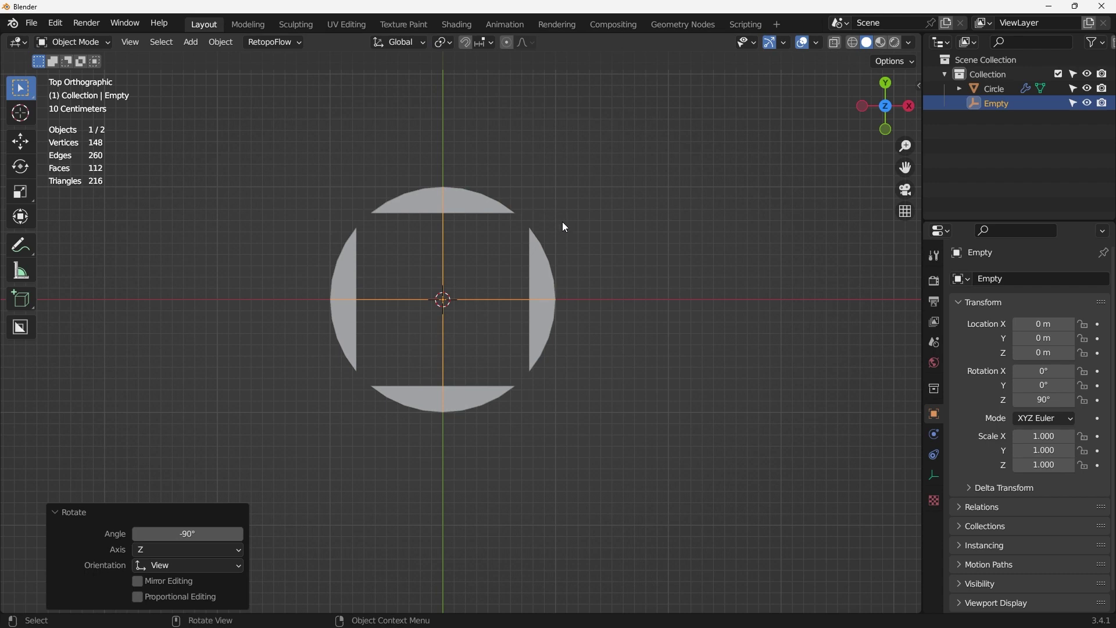
# - Select the arrayed circle object and open its mesh in Edit Mode
pyautogui.click(543, 250)
pyautogui.moveTo(544, 250); pyautogui.dragTo(386, 418, button='middle')
pyautogui.press('Tab')
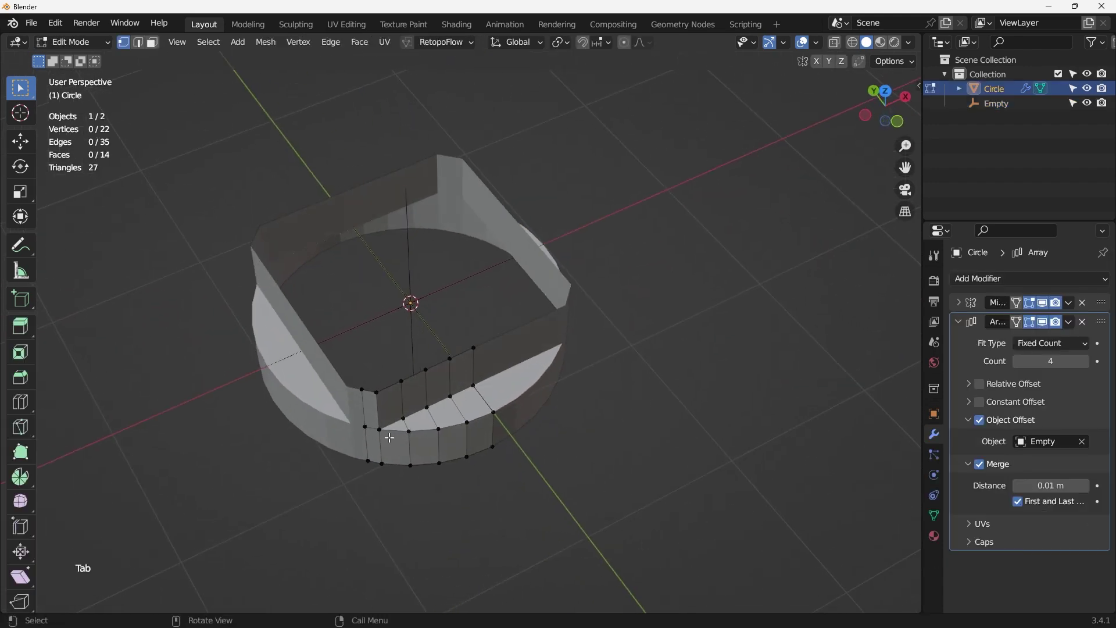
pyautogui.moveTo(346, 354); pyautogui.dragTo(498, 382, button='middle')
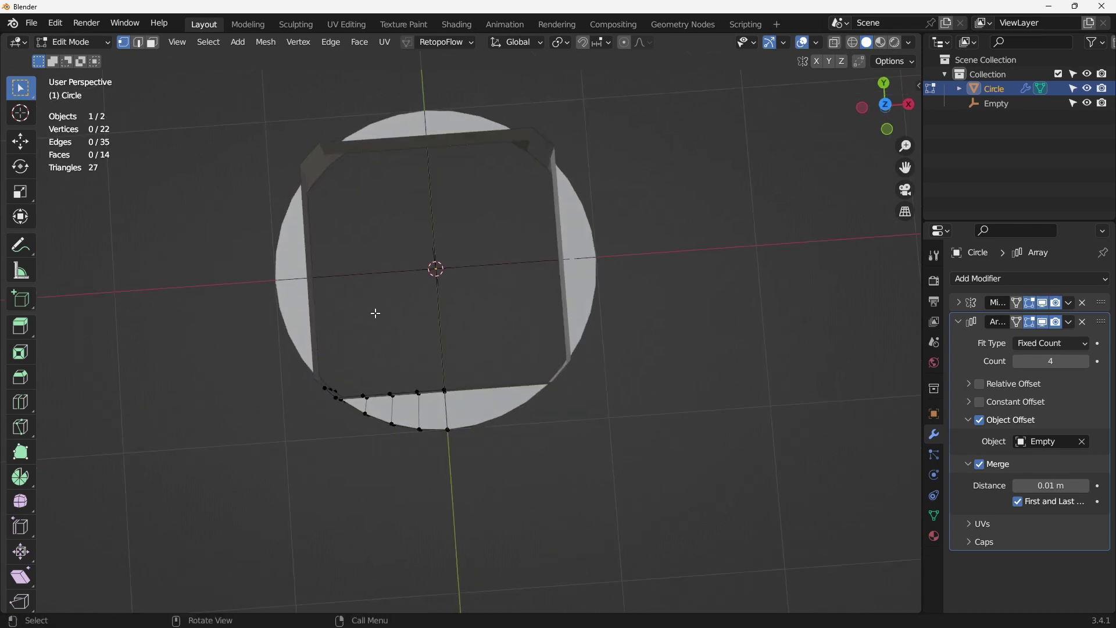
pyautogui.moveTo(376, 313)
pyautogui.mouseDown(button='middle')
pyautogui.moveTo(409, 312)
pyautogui.moveTo(387, 379)
pyautogui.moveTo(339, 352)
pyautogui.moveTo(357, 328)
pyautogui.moveTo(419, 320)
pyautogui.moveTo(367, 338)
pyautogui.moveTo(347, 325)
pyautogui.moveTo(359, 292)
pyautogui.moveTo(356, 324)
pyautogui.moveTo(390, 326)
pyautogui.mouseUp(button='middle')
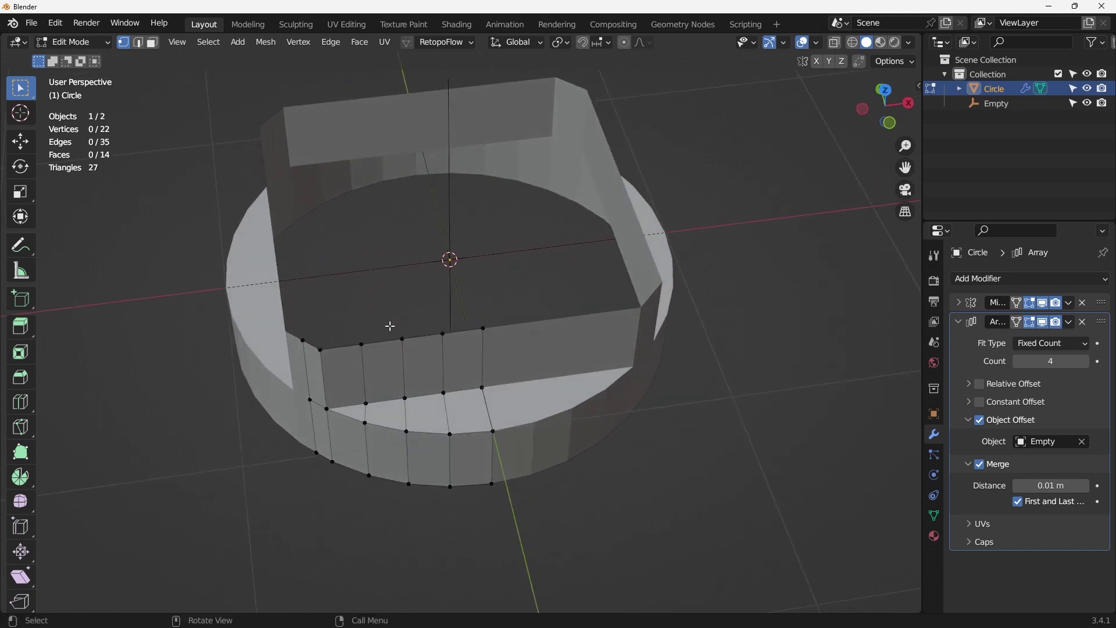
# - With X-ray on, move the block wall's four vertex columns beside the corner cut about 0.057 m inward along Y
pyautogui.press('KP_7')
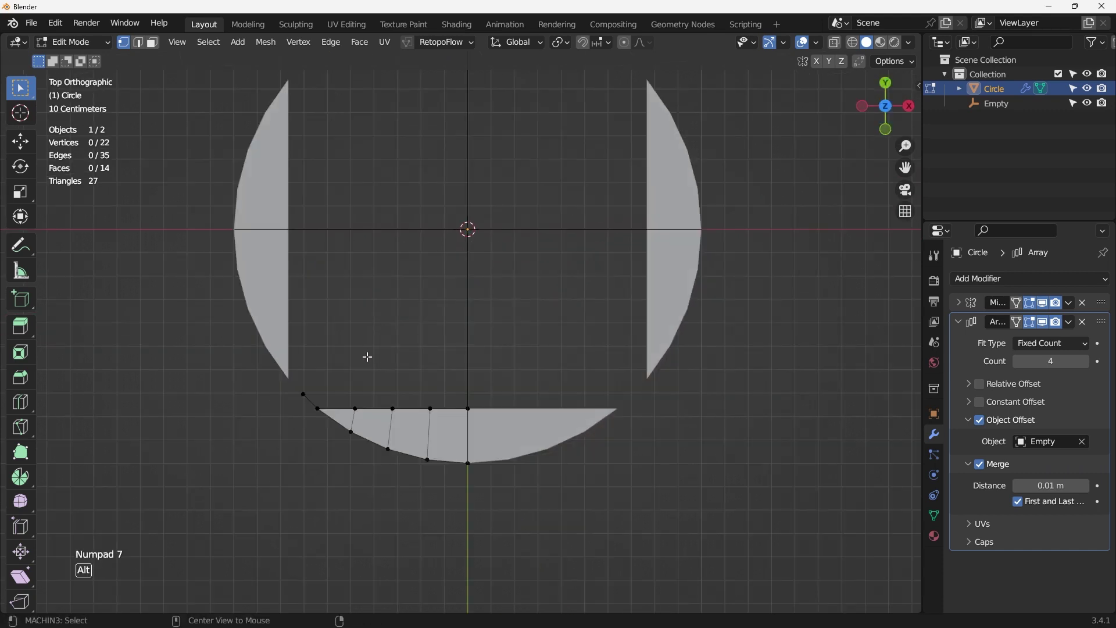
pyautogui.hotkey('alt', 'z')
pyautogui.moveTo(339, 394); pyautogui.dragTo(469, 419)
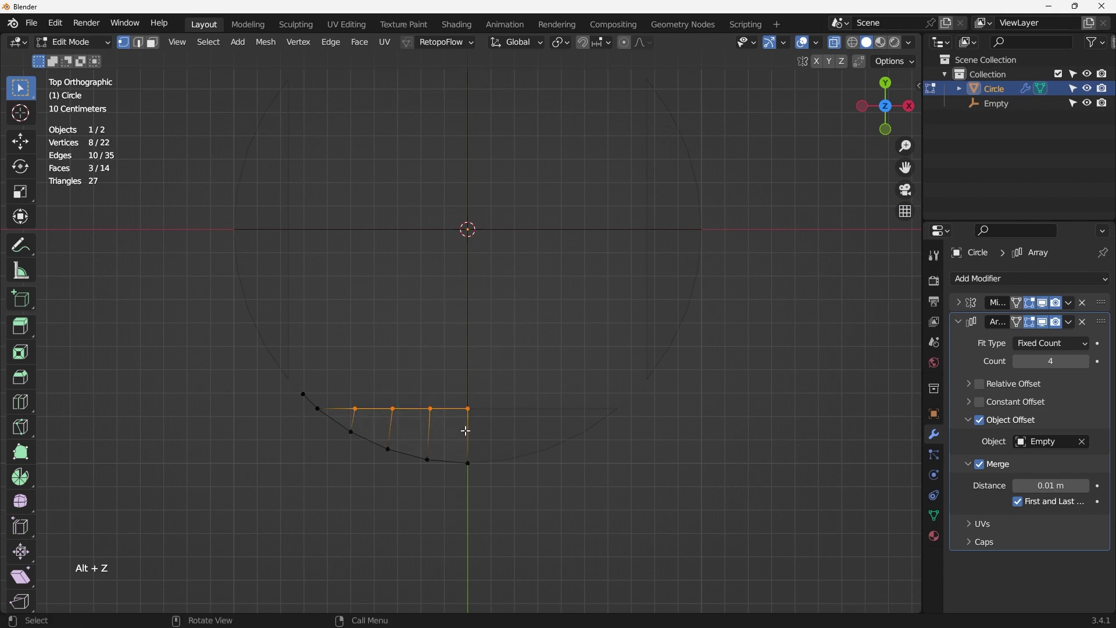
pyautogui.moveTo(470, 419); pyautogui.dragTo(456, 374, button='middle')
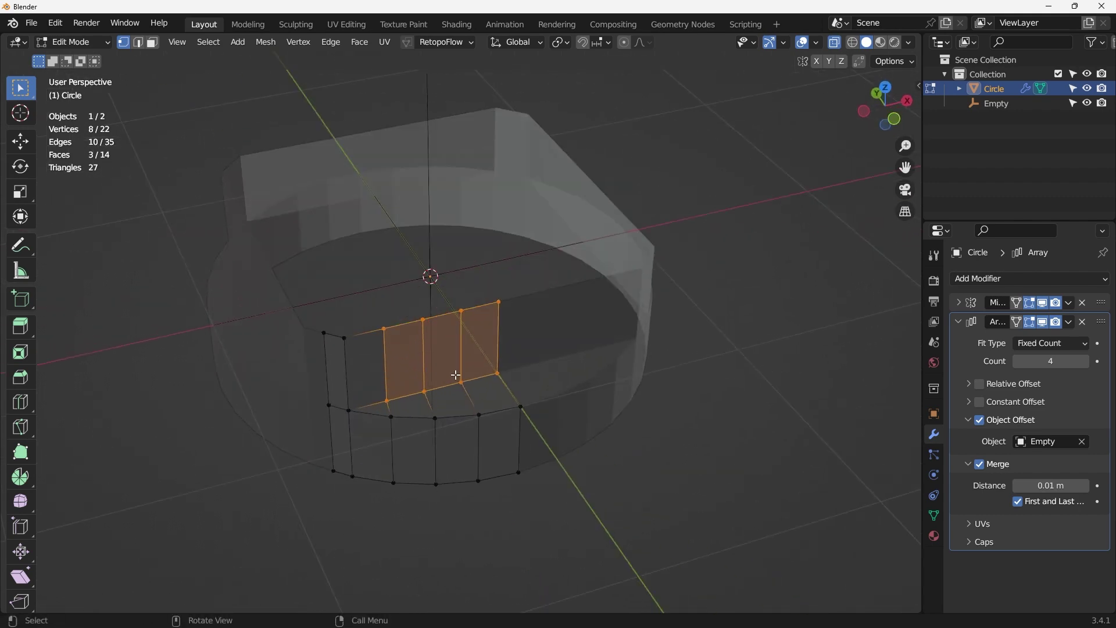
pyautogui.moveTo(439, 329); pyautogui.dragTo(424, 374, button='middle')
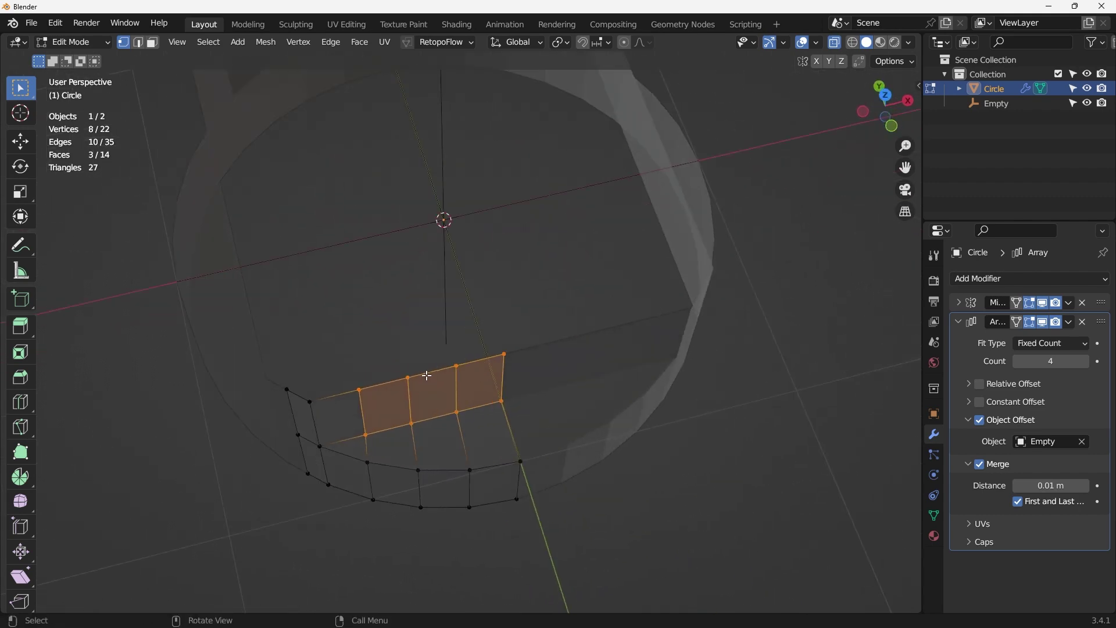
pyautogui.press('KP_7')
pyautogui.press('shift+KP_7')
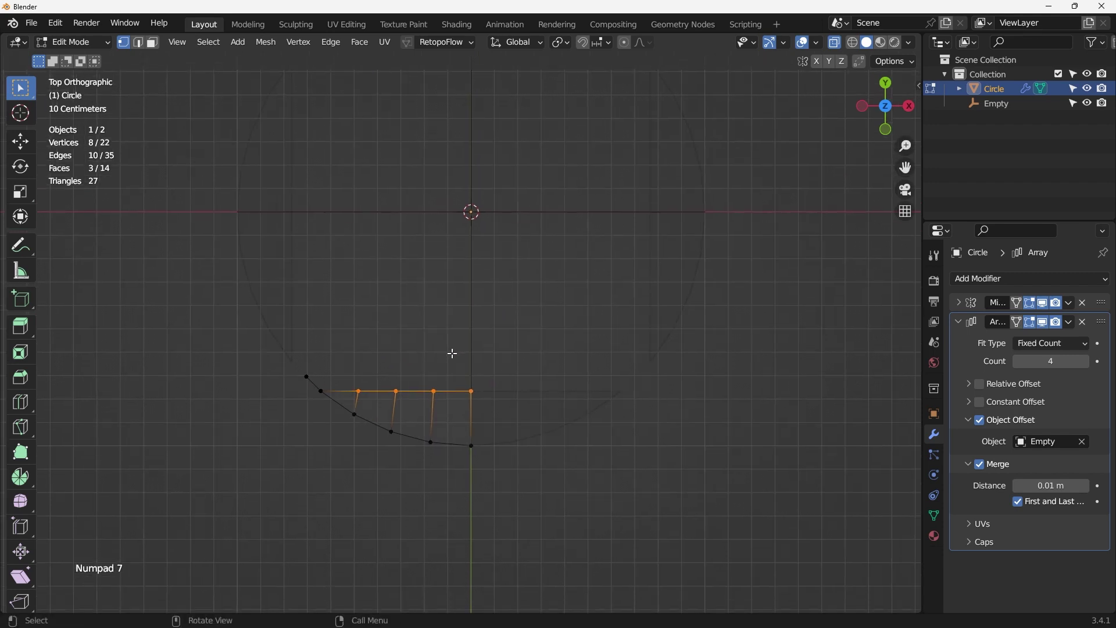
pyautogui.press('g')
pyautogui.press('y')
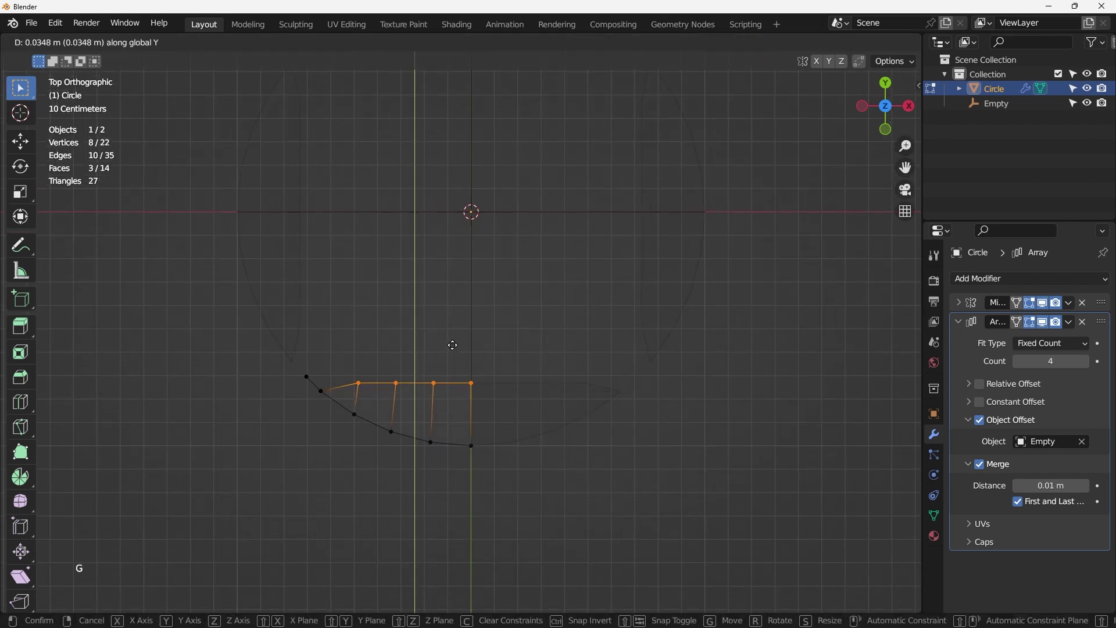
pyautogui.click(455, 340)
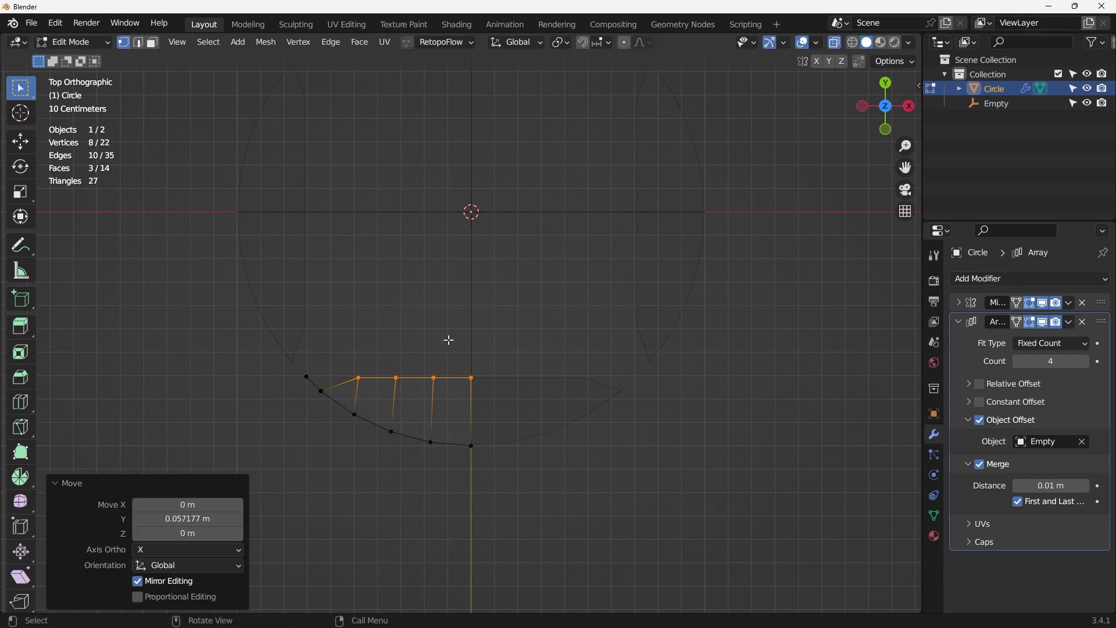
# - Deselect the wall column nearest the corner and move the other three columns about 0.045 m inward along Y
pyautogui.press('b')
pyautogui.moveTo(330, 343); pyautogui.dragTo(373, 409, button='middle')
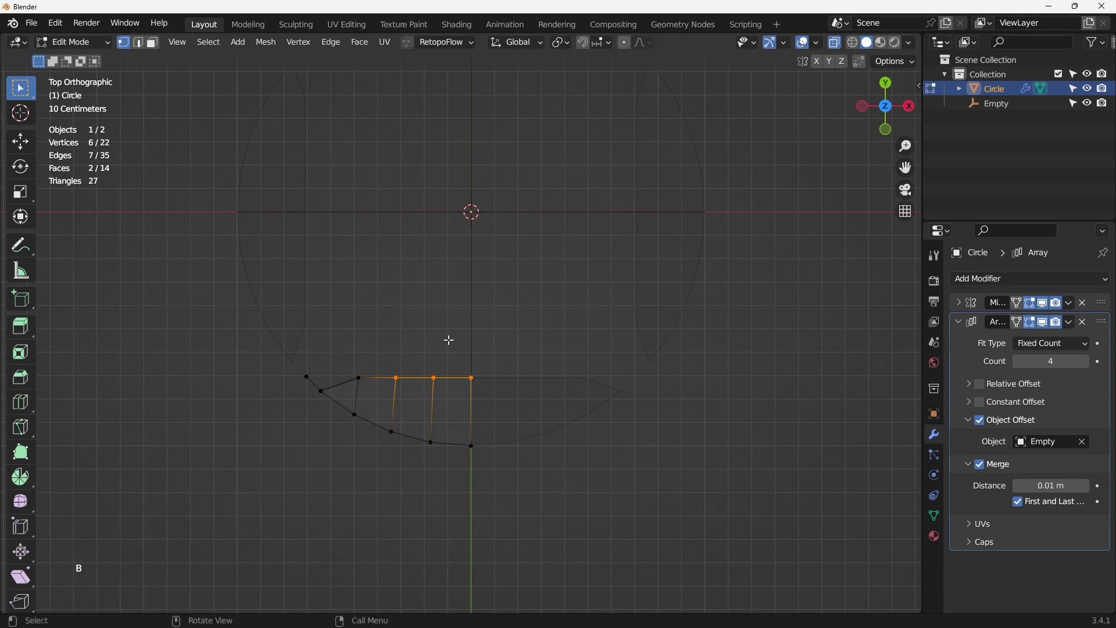
pyautogui.press('g')
pyautogui.press('y')
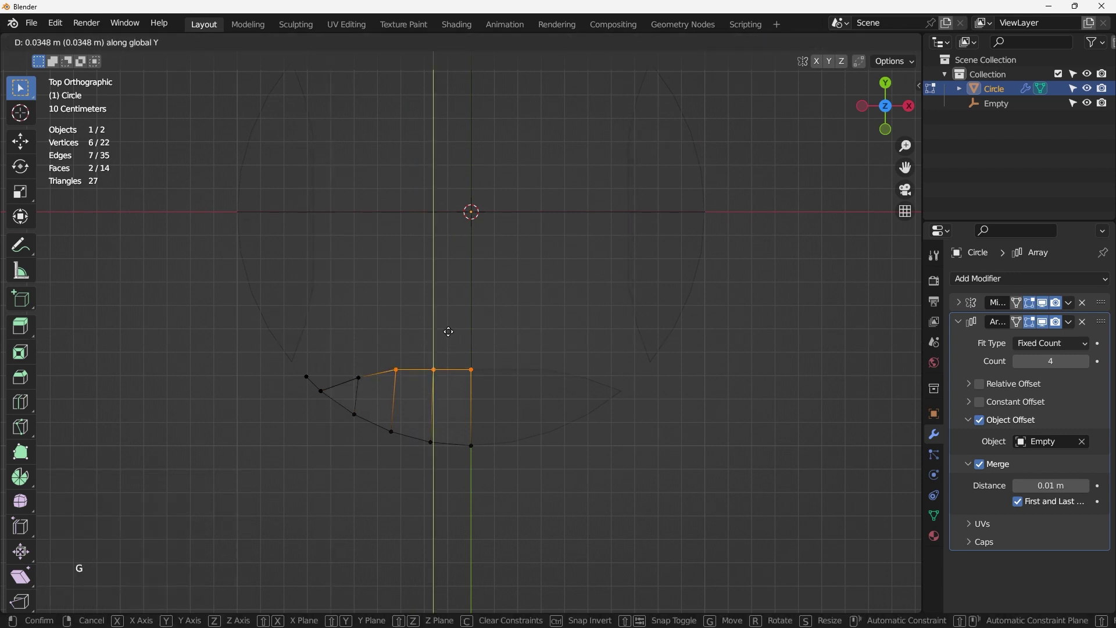
pyautogui.click(449, 329)
# - Drop the next wall column from the selection and move the two columns nearest the centre about 0.032 m inward along Y
pyautogui.press('b')
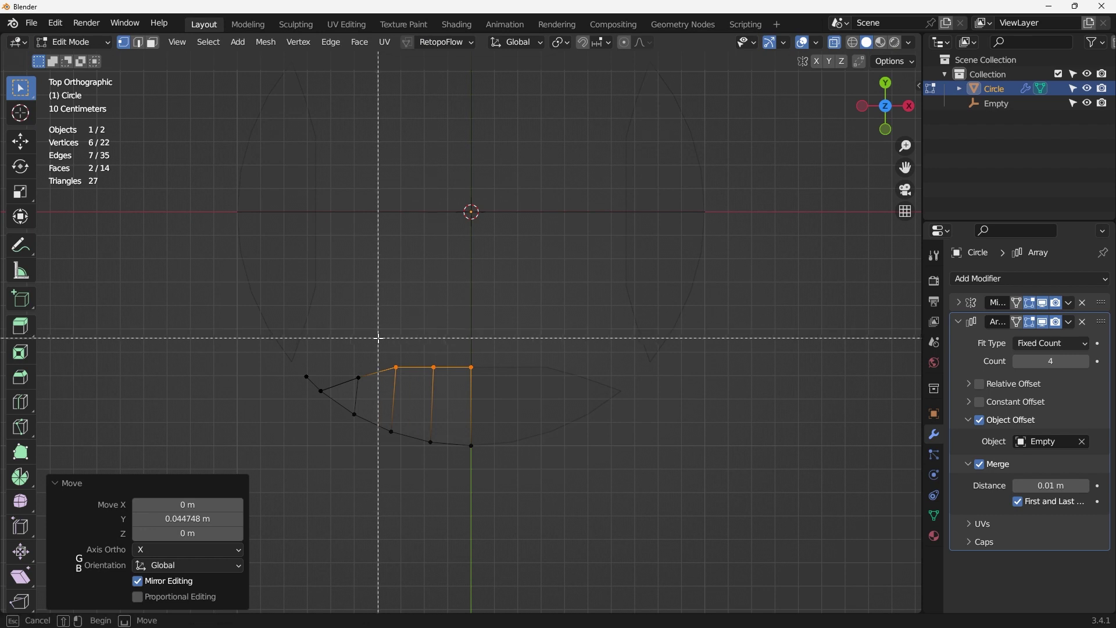
pyautogui.moveTo(378, 337); pyautogui.dragTo(405, 392, button='middle')
pyautogui.press('g')
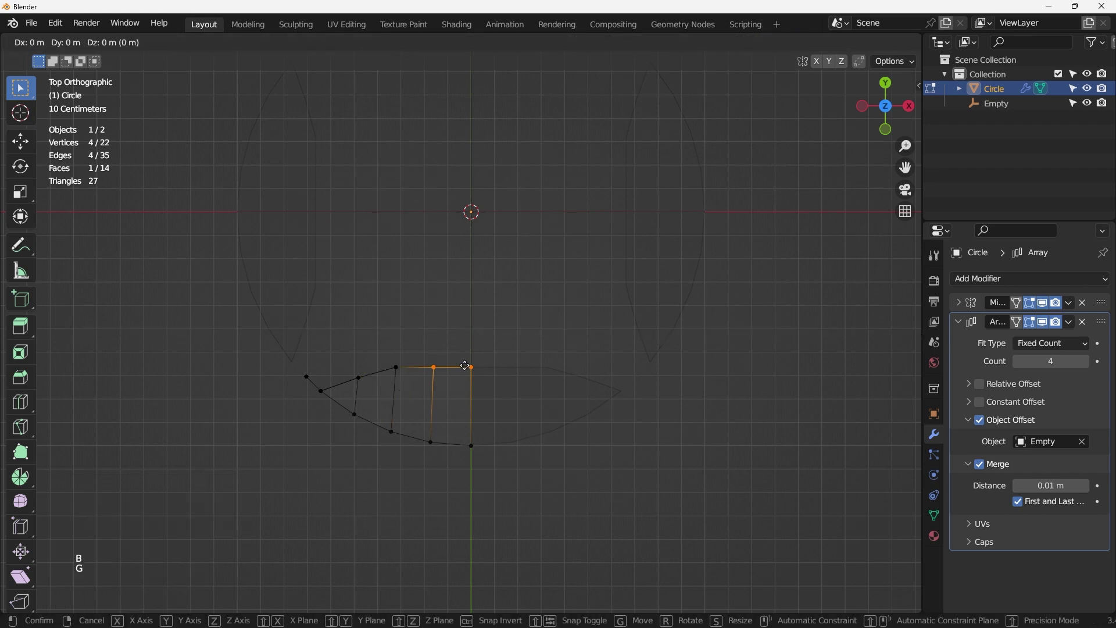
pyautogui.press('y')
pyautogui.click(466, 358)
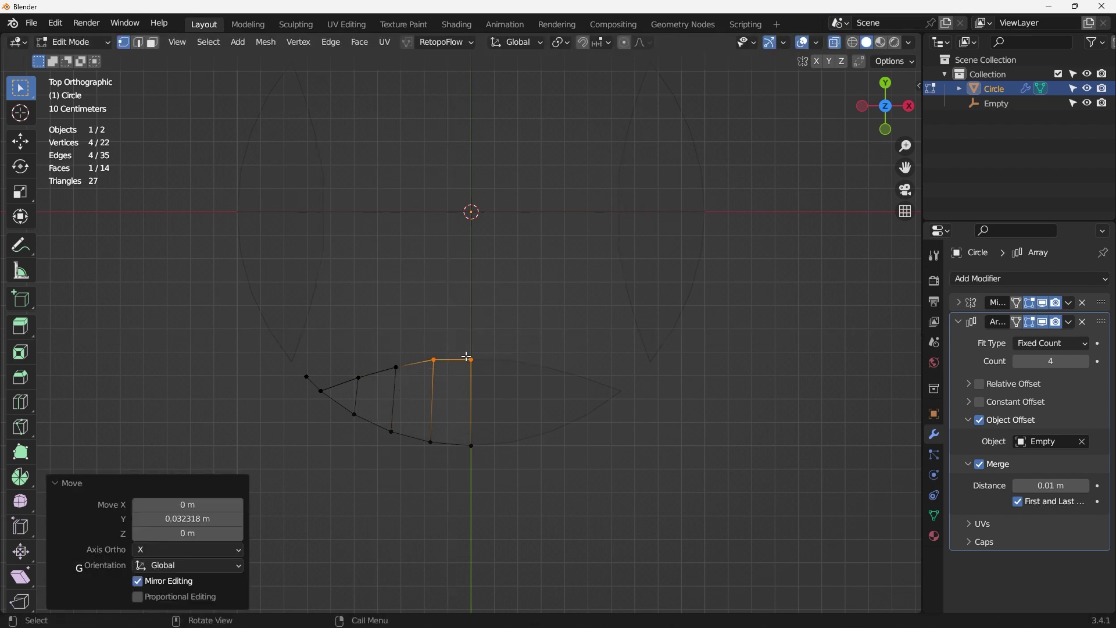
# - Move only the wall's centre vertex column about 0.022 m inward along Y, then turn off X-ray
pyautogui.press('g')
pyautogui.rightClick(461, 353)
pyautogui.press('b')
pyautogui.moveTo(426, 343); pyautogui.dragTo(447, 388, button='middle')
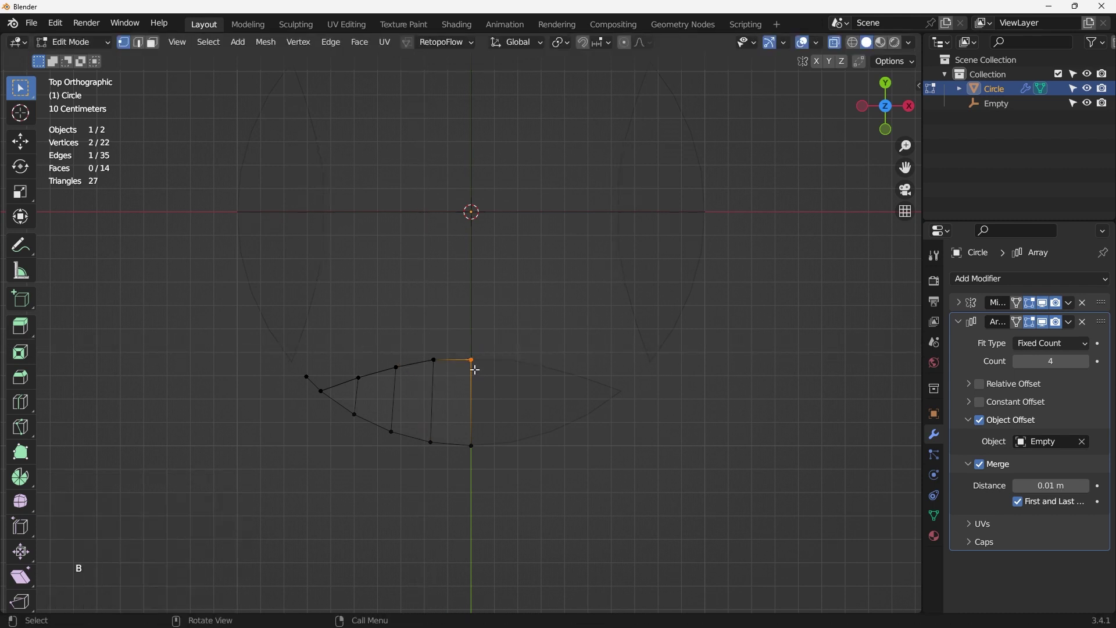
pyautogui.press('g')
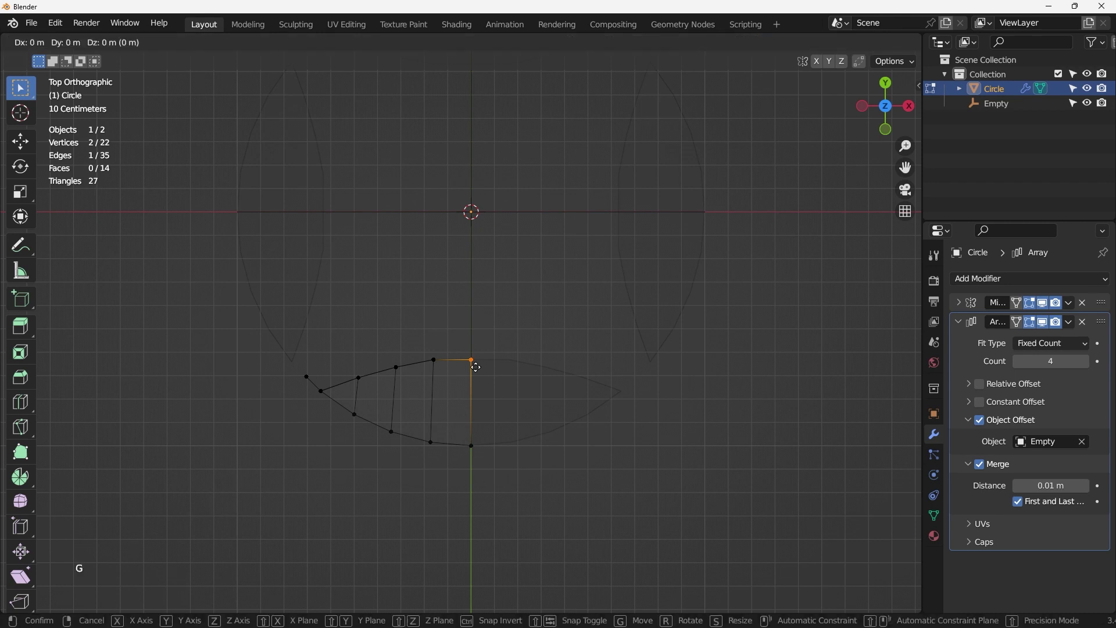
pyautogui.press('y')
pyautogui.click(476, 363)
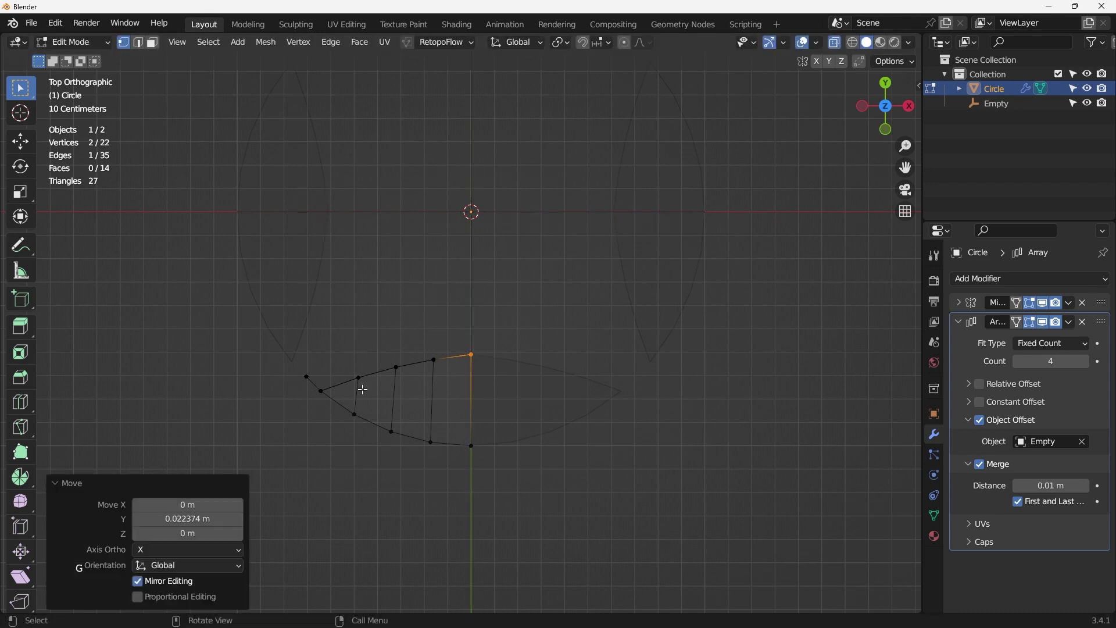
pyautogui.moveTo(486, 357); pyautogui.dragTo(496, 298, button='middle')
pyautogui.hotkey('alt', 'z')
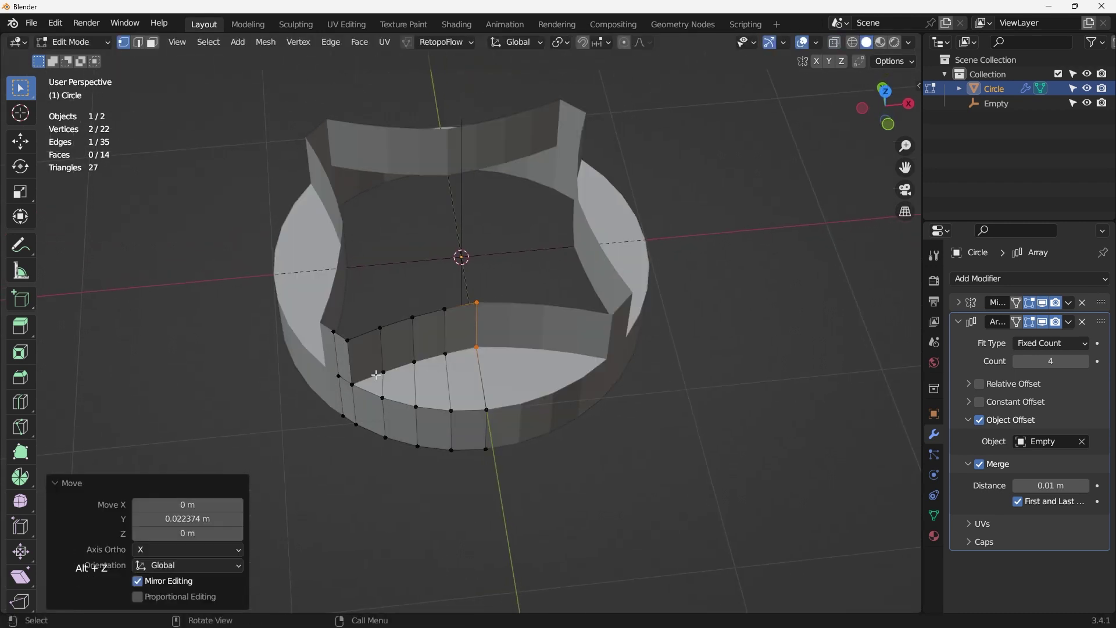
# - In front view with X-ray on, raise the wall's four top vertices beside the corner cut about 0.07 m along Z
pyautogui.moveTo(502, 344); pyautogui.dragTo(449, 365, button='middle')
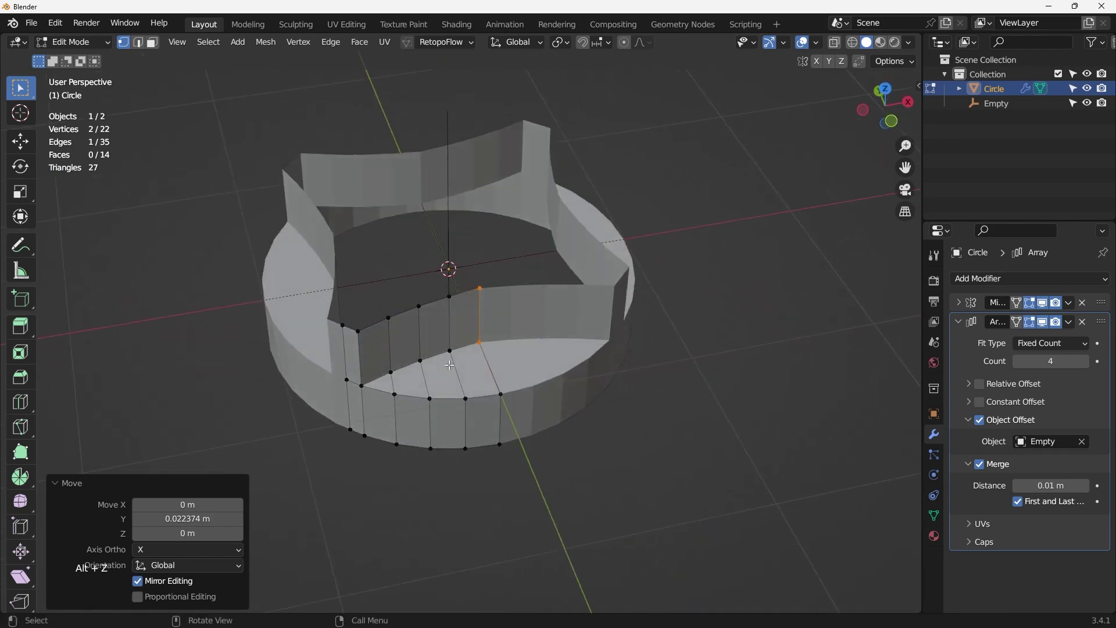
pyautogui.press('KP_7')
pyautogui.keyDown('shift'); pyautogui.moveTo(478, 308); pyautogui.dragTo(466, 323, button='middle'); pyautogui.keyUp('shift')
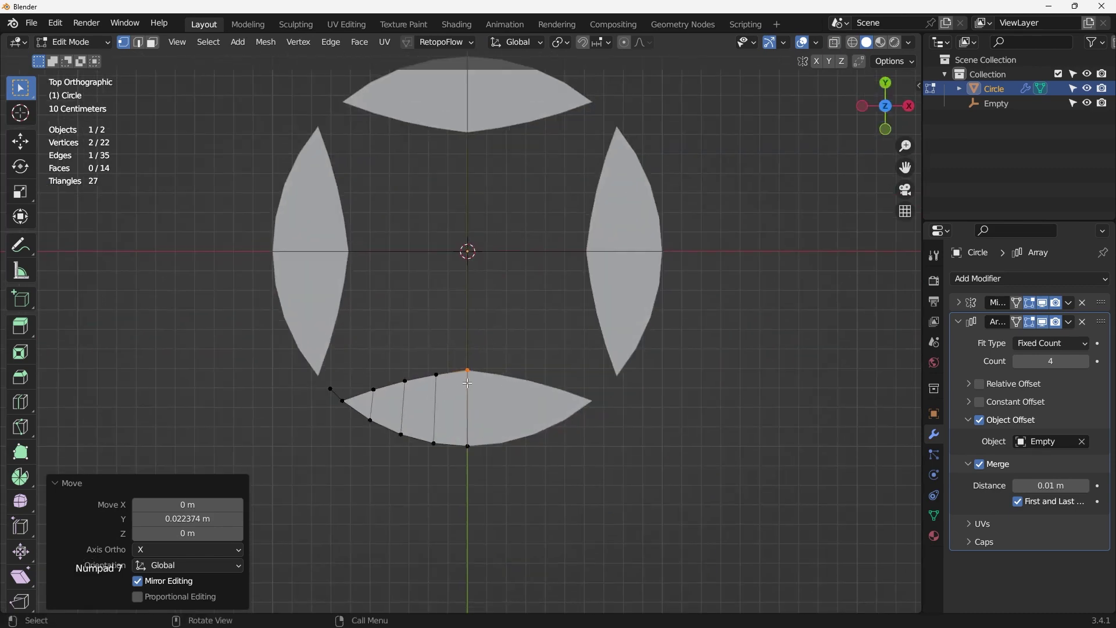
pyautogui.moveTo(467, 383); pyautogui.dragTo(438, 331, button='middle')
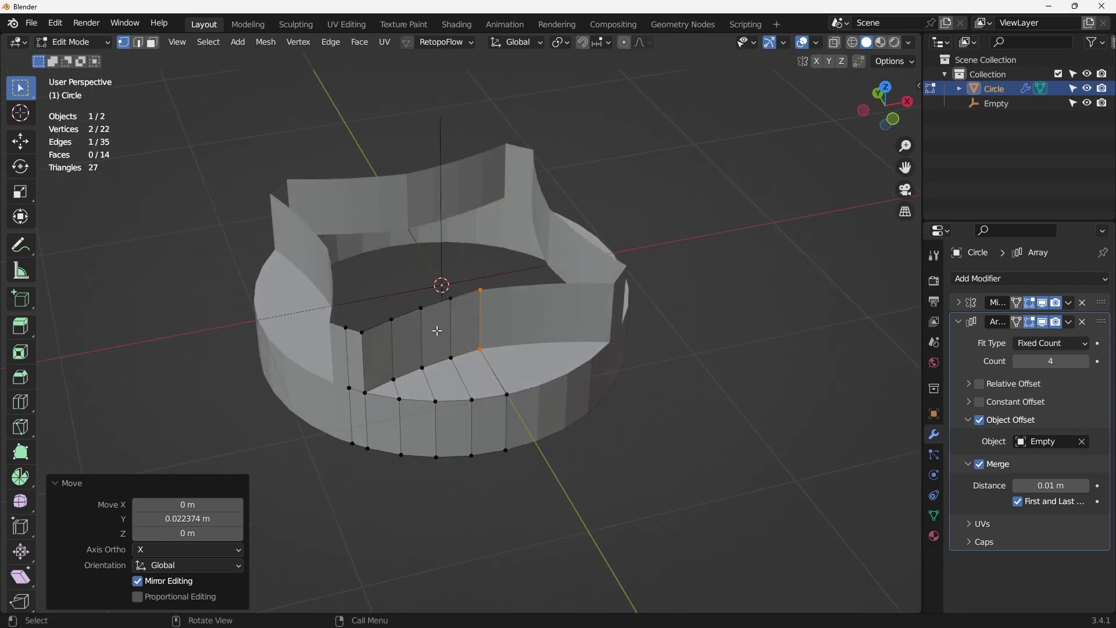
pyautogui.press('KP_1')
pyautogui.keyDown('shift'); pyautogui.moveTo(366, 285); pyautogui.dragTo(354, 308, button='middle'); pyautogui.keyUp('shift')
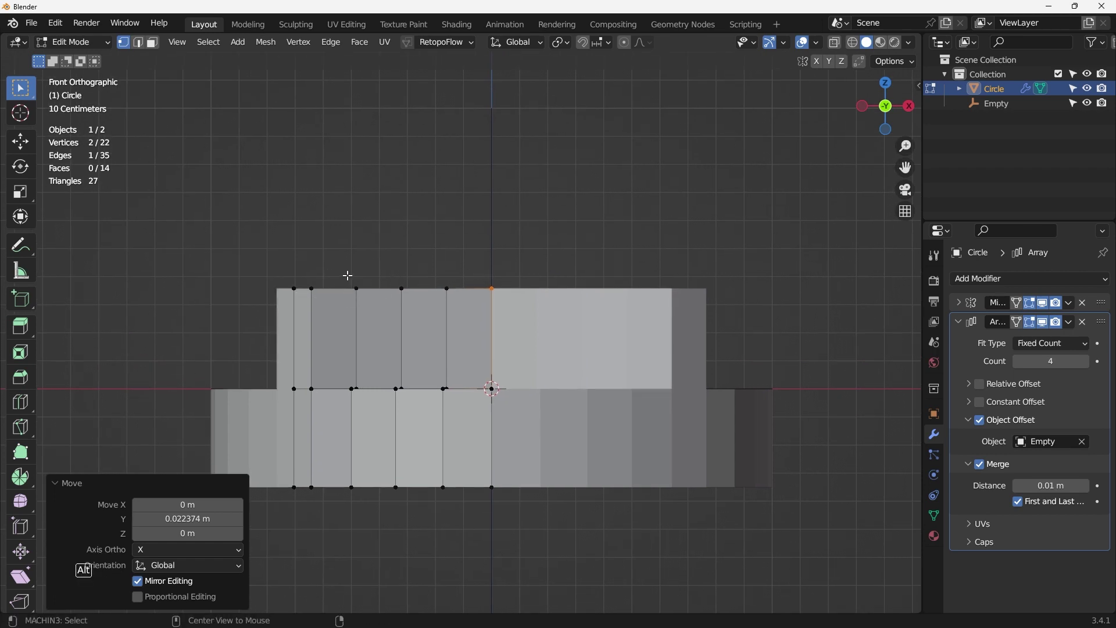
pyautogui.hotkey('alt', 'z')
pyautogui.moveTo(345, 277); pyautogui.dragTo(496, 306)
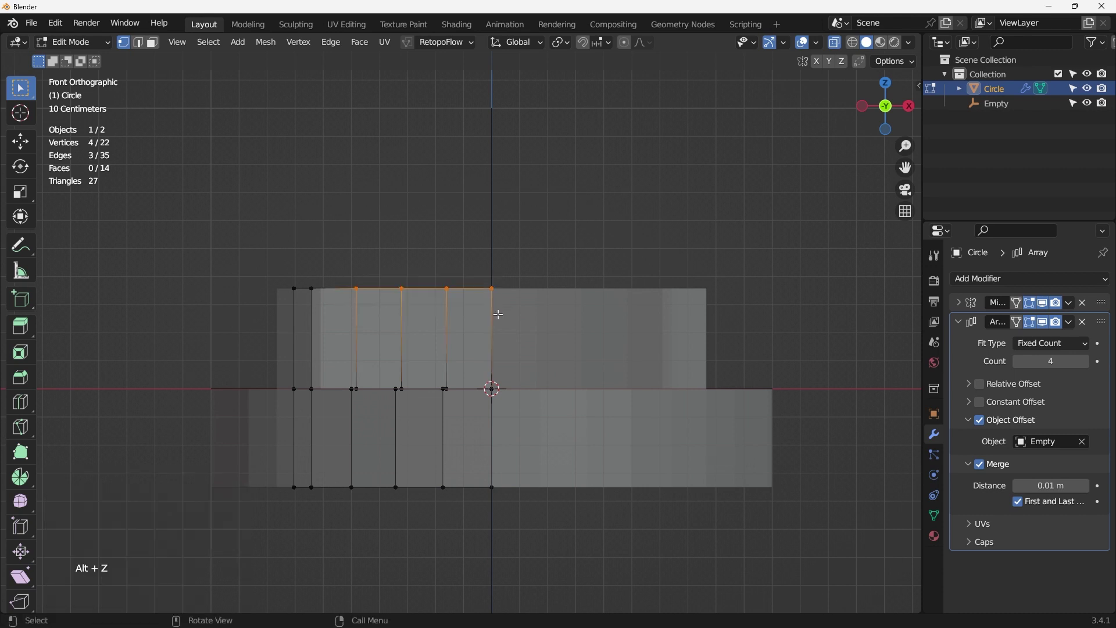
pyautogui.moveTo(499, 311); pyautogui.dragTo(521, 347, button='middle')
pyautogui.press('KP_1')
pyautogui.press('g')
pyautogui.press('z')
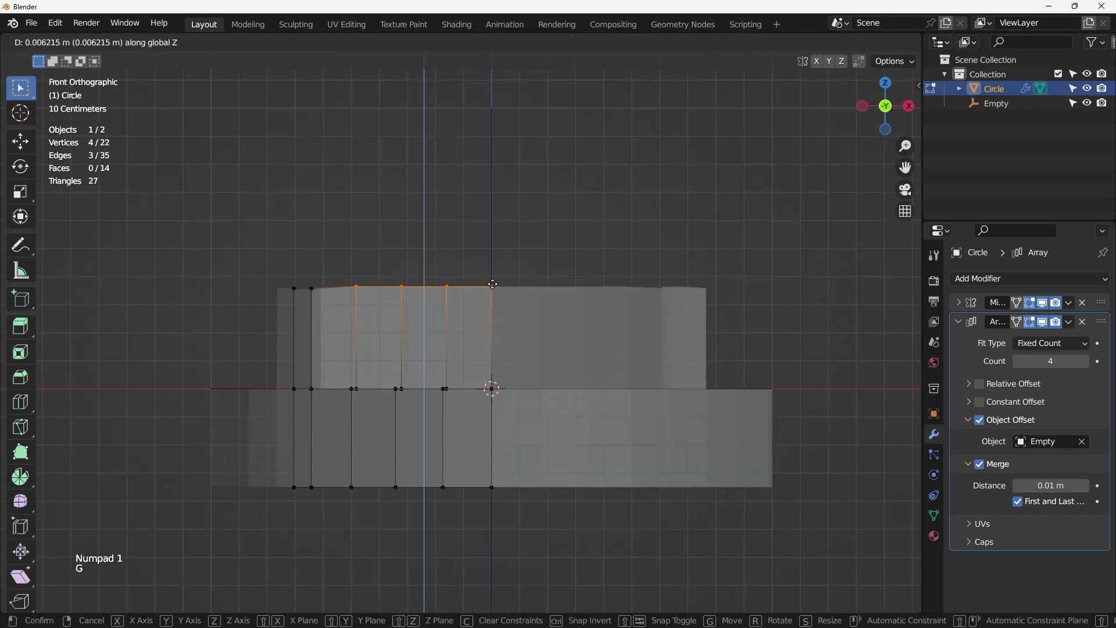
pyautogui.click(495, 267)
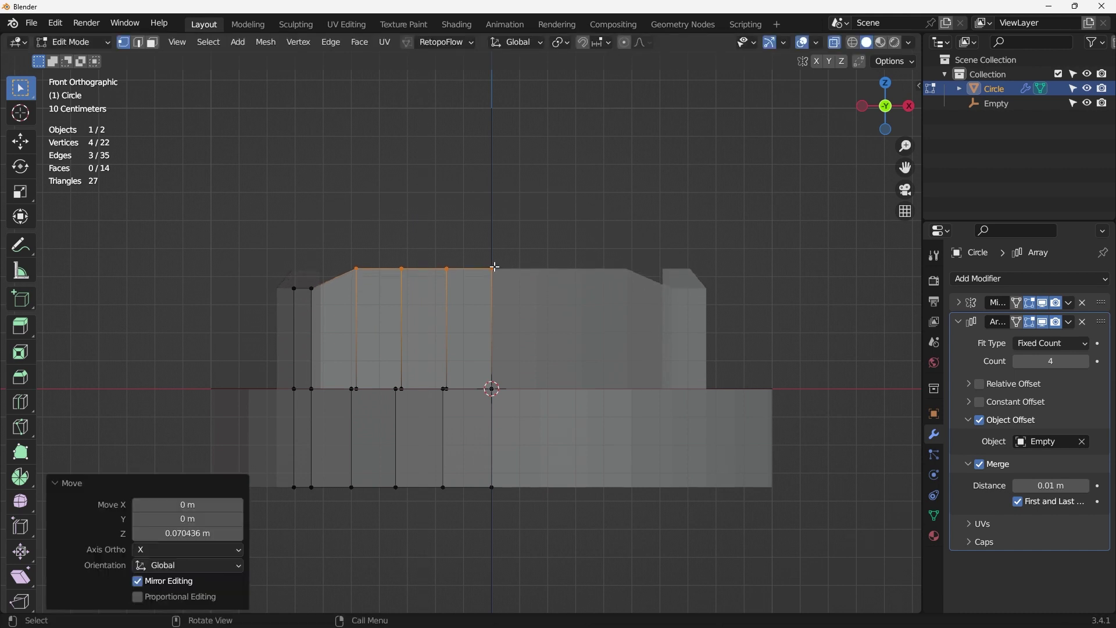
# - Deselect the top vertex nearest the corner and raise the other three about 0.062 m along Z
pyautogui.press('b')
pyautogui.moveTo(345, 254); pyautogui.dragTo(387, 286, button='middle')
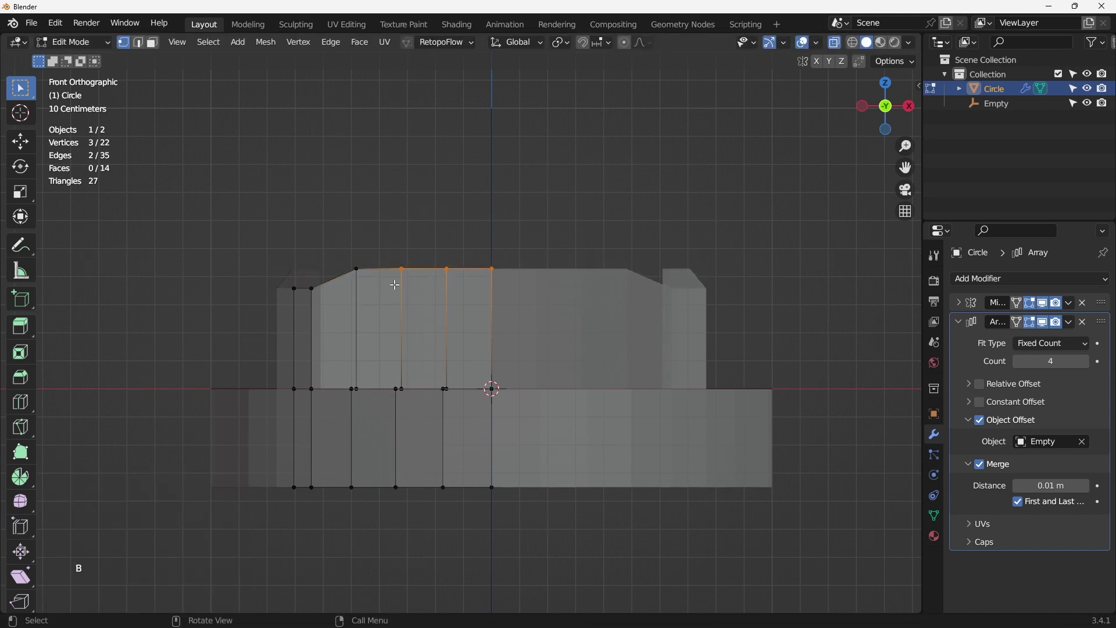
pyautogui.press('g')
pyautogui.press('z')
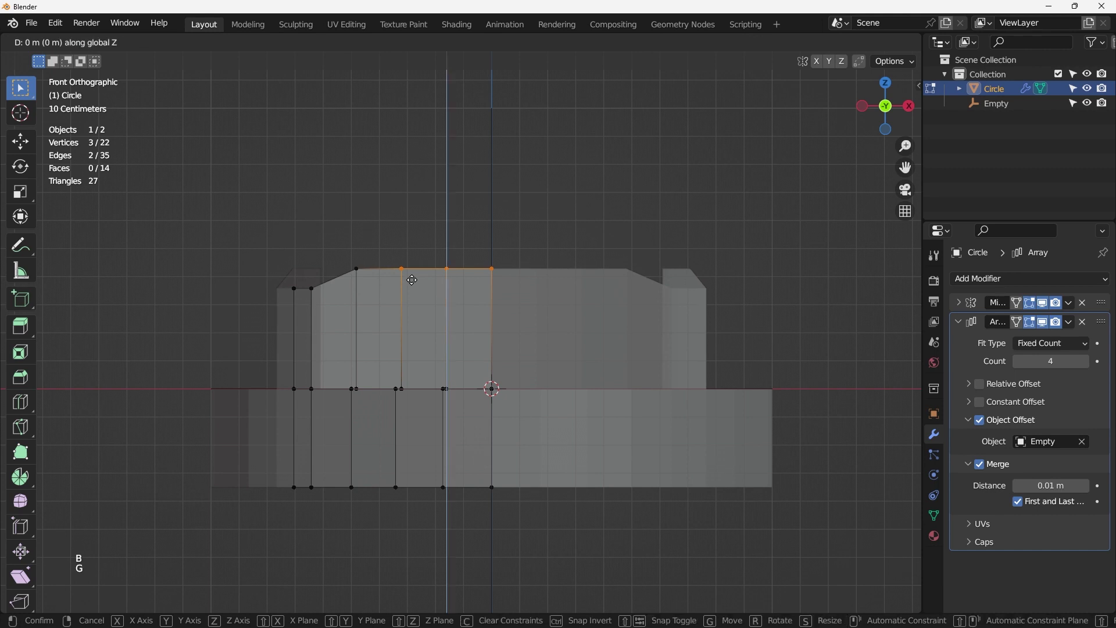
pyautogui.click(412, 266)
# - Drop the next top vertex from the selection and raise the two nearest the centre about 0.041 m along Z
pyautogui.press('b')
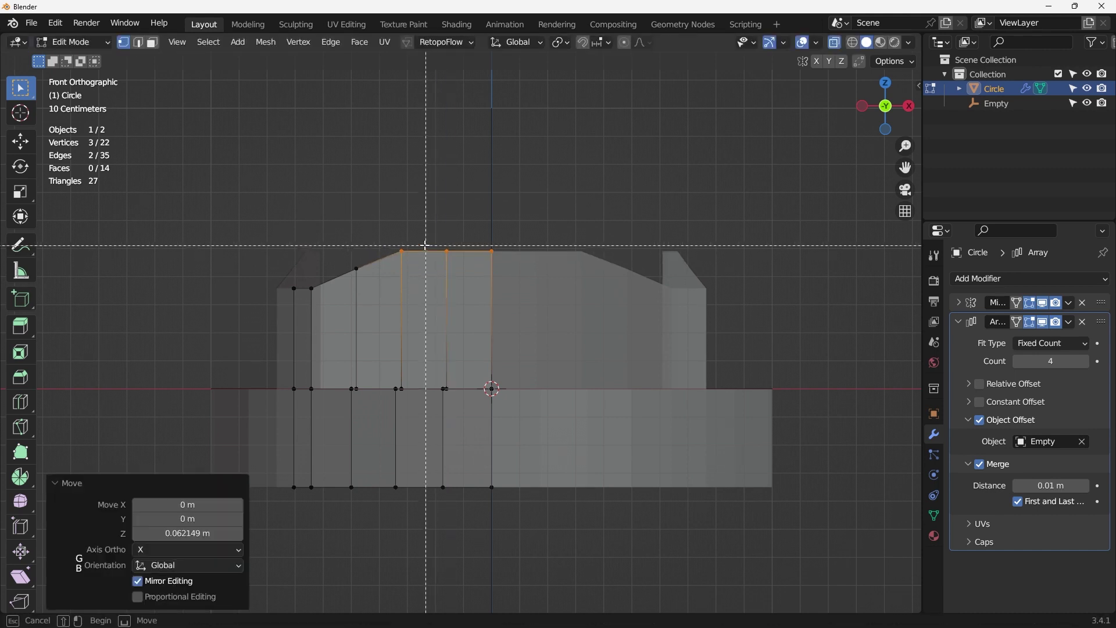
pyautogui.moveTo(397, 237); pyautogui.dragTo(441, 272, button='middle')
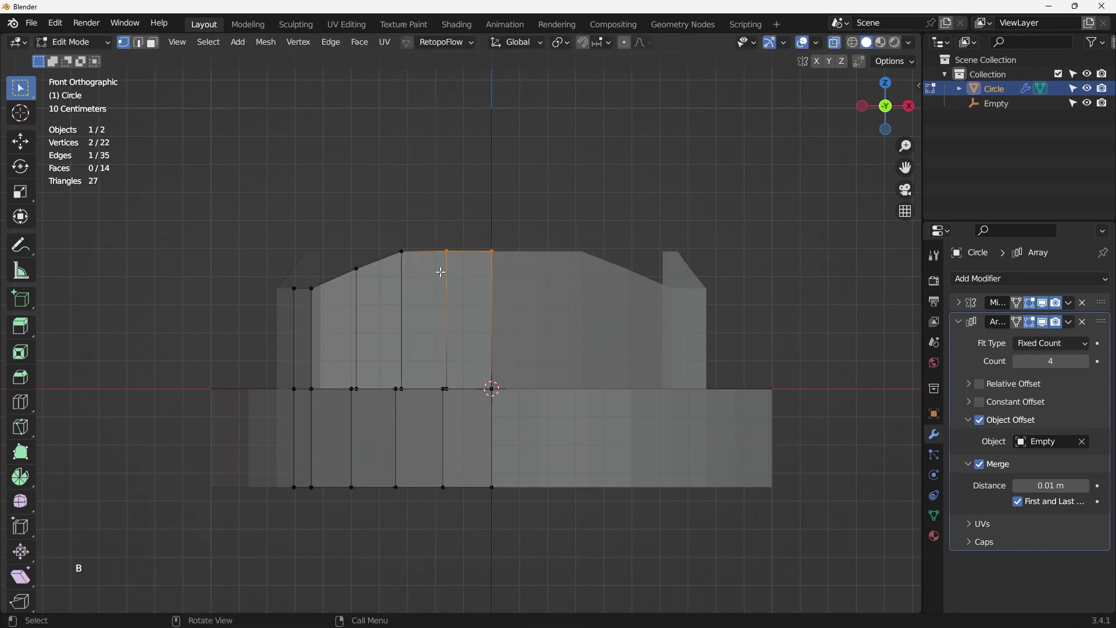
pyautogui.press('g')
pyautogui.press('z')
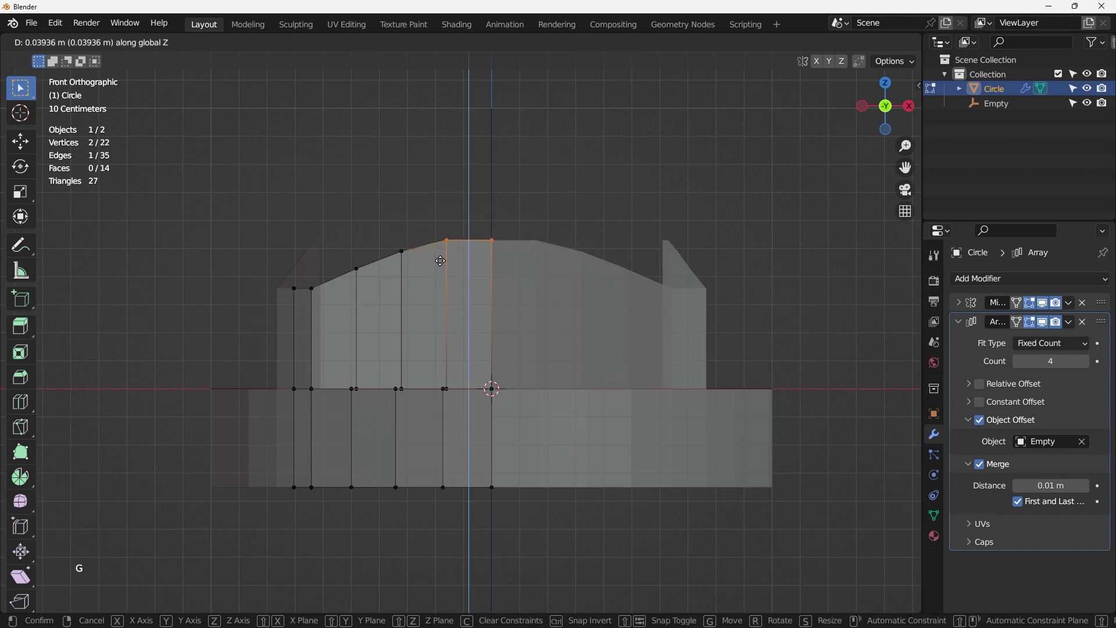
pyautogui.click(440, 261)
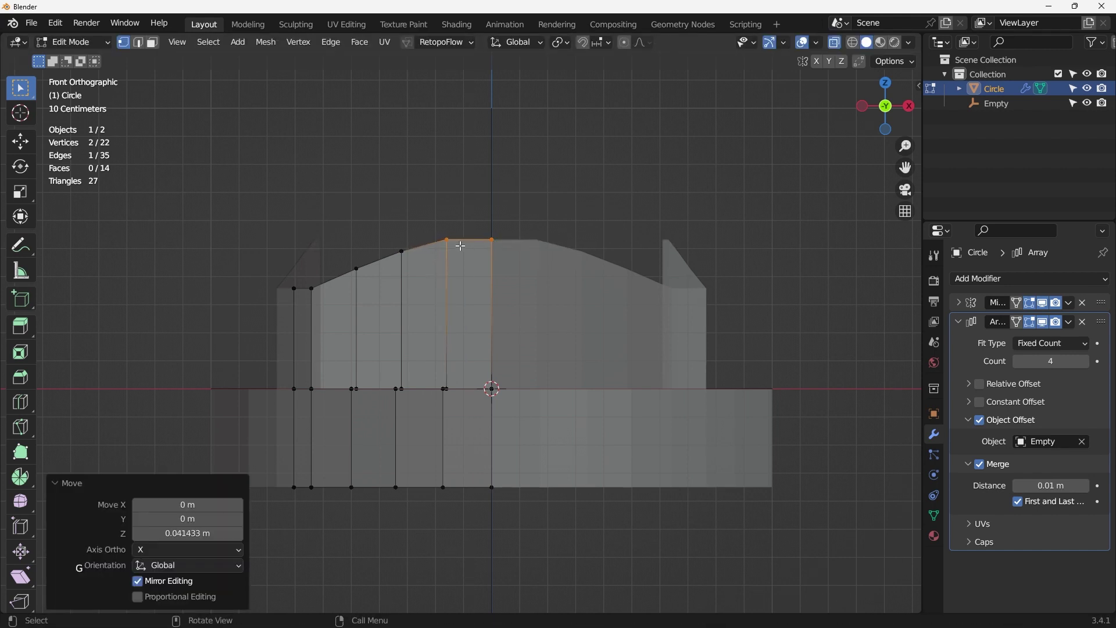
# - Raise only the wall's centre top vertex about 0.023 m along Z
pyautogui.press('b')
pyautogui.moveTo(435, 228); pyautogui.dragTo(474, 260, button='middle')
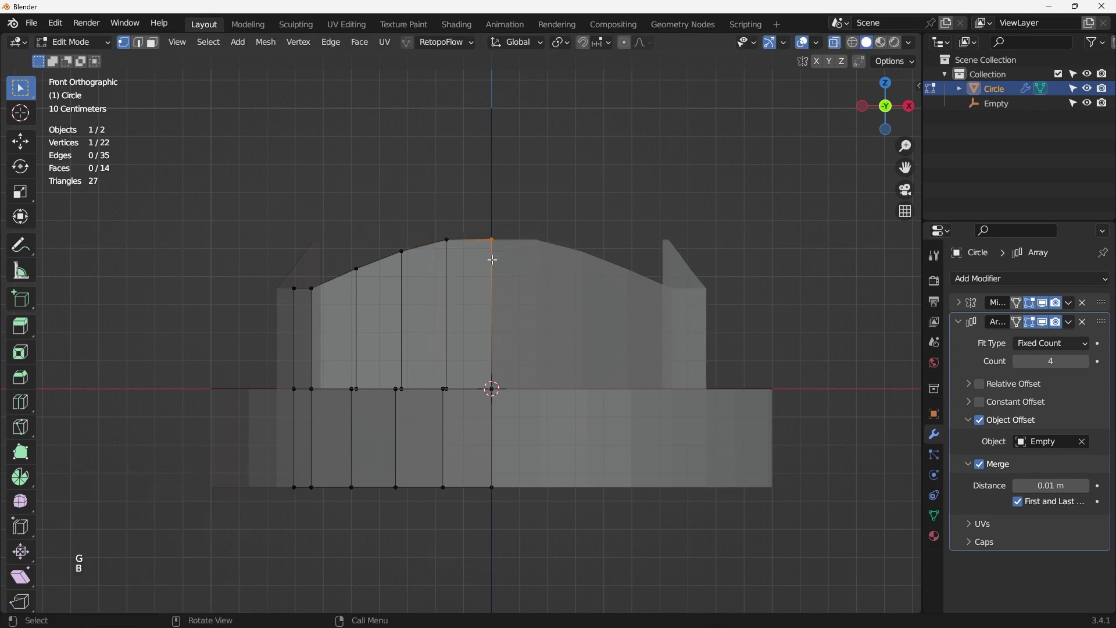
pyautogui.press('g')
pyautogui.press('z')
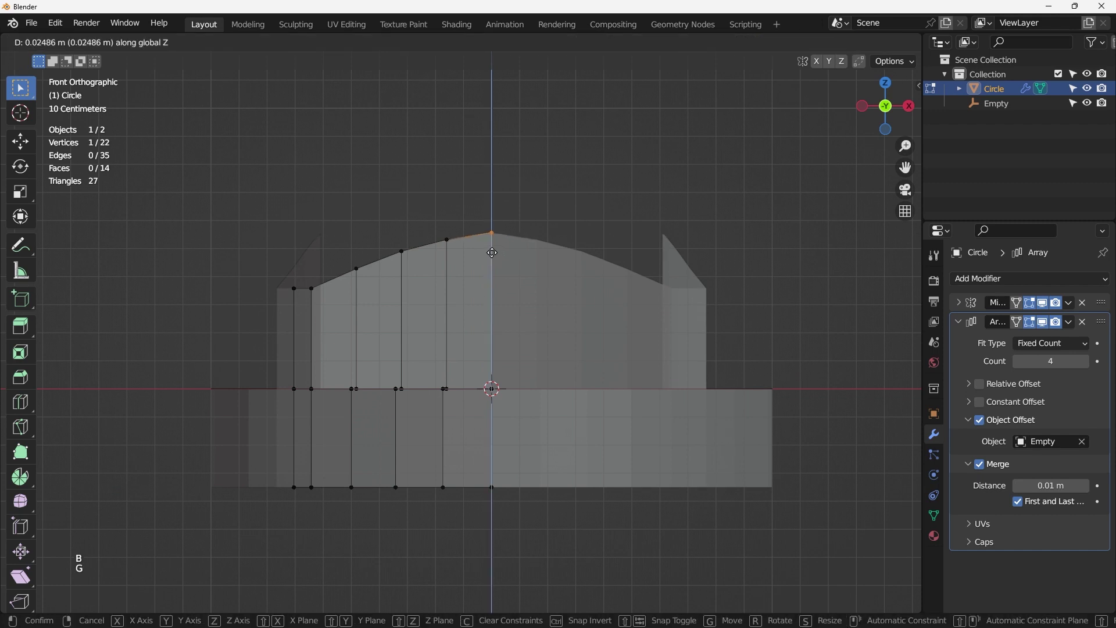
pyautogui.click(492, 253)
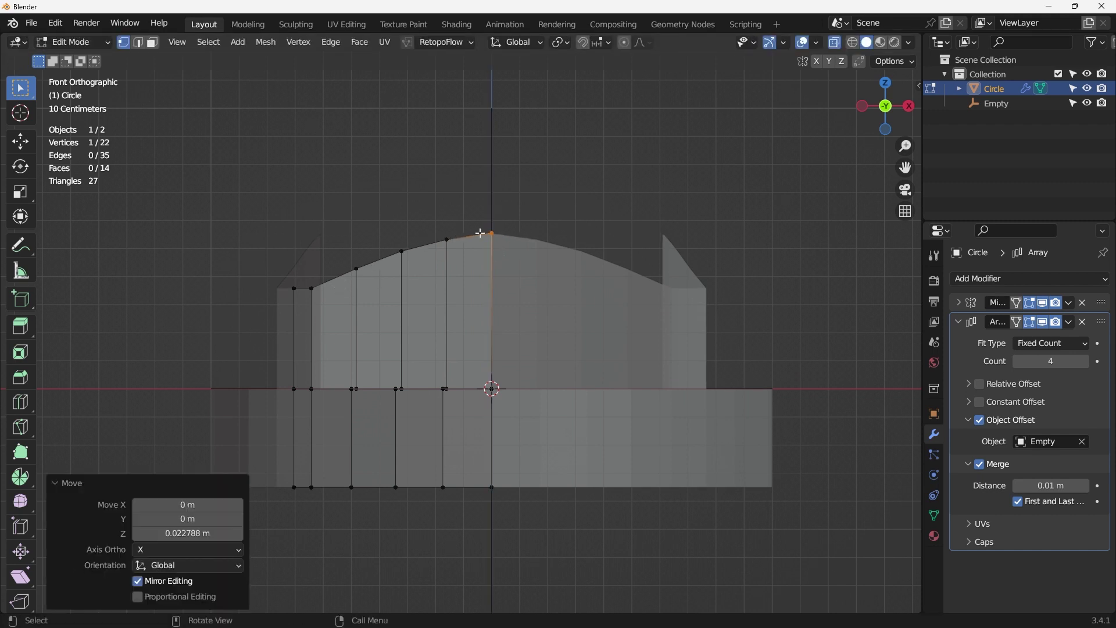
pyautogui.moveTo(480, 234); pyautogui.dragTo(451, 301, button='middle')
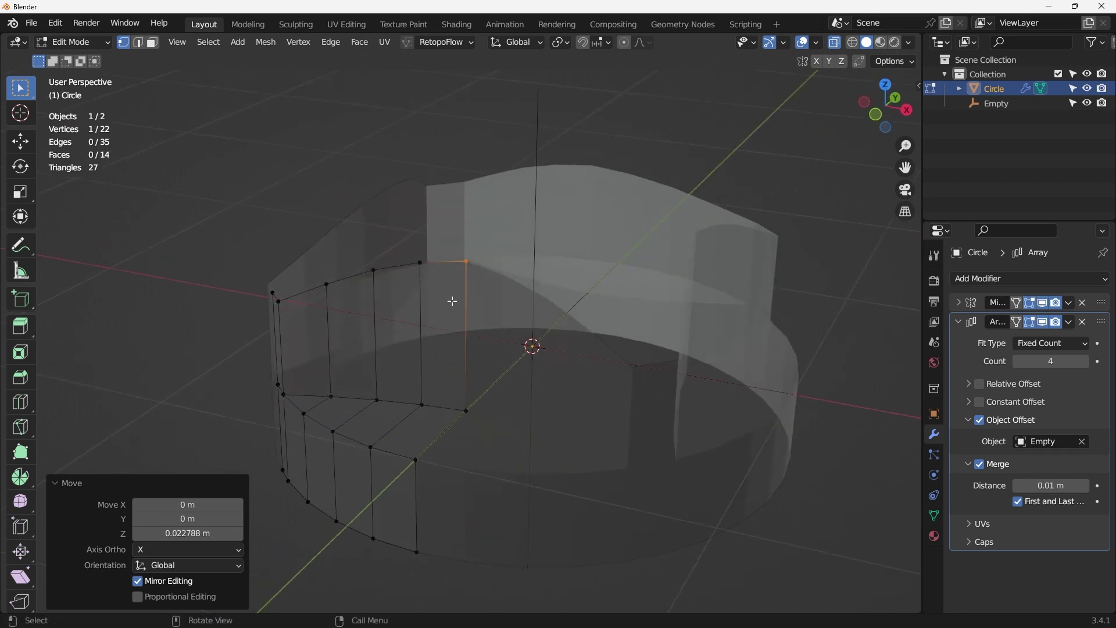
# - In front view, lower the two top vertices at the corner cut about 0.06 m along Z
pyautogui.press('KP_1')
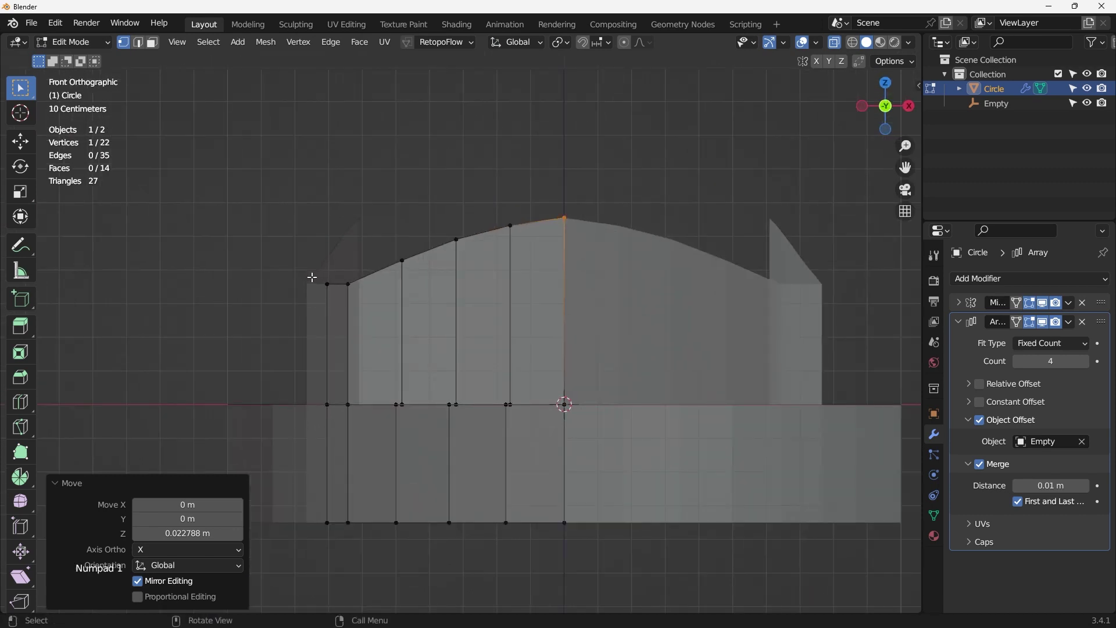
pyautogui.moveTo(309, 275); pyautogui.dragTo(364, 299)
pyautogui.press('g')
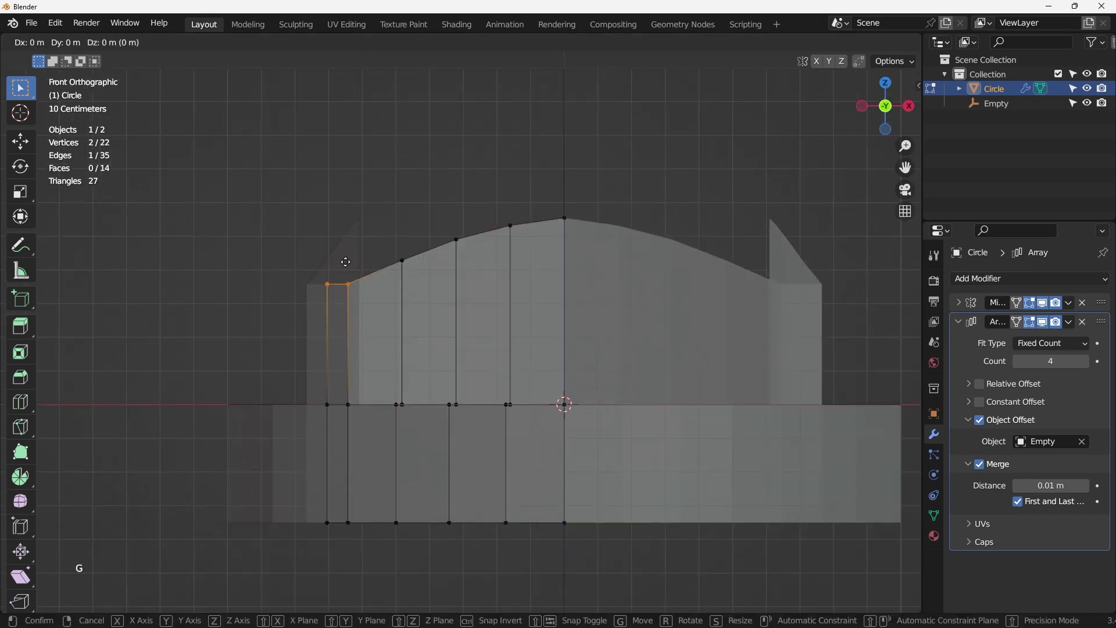
pyautogui.press('z')
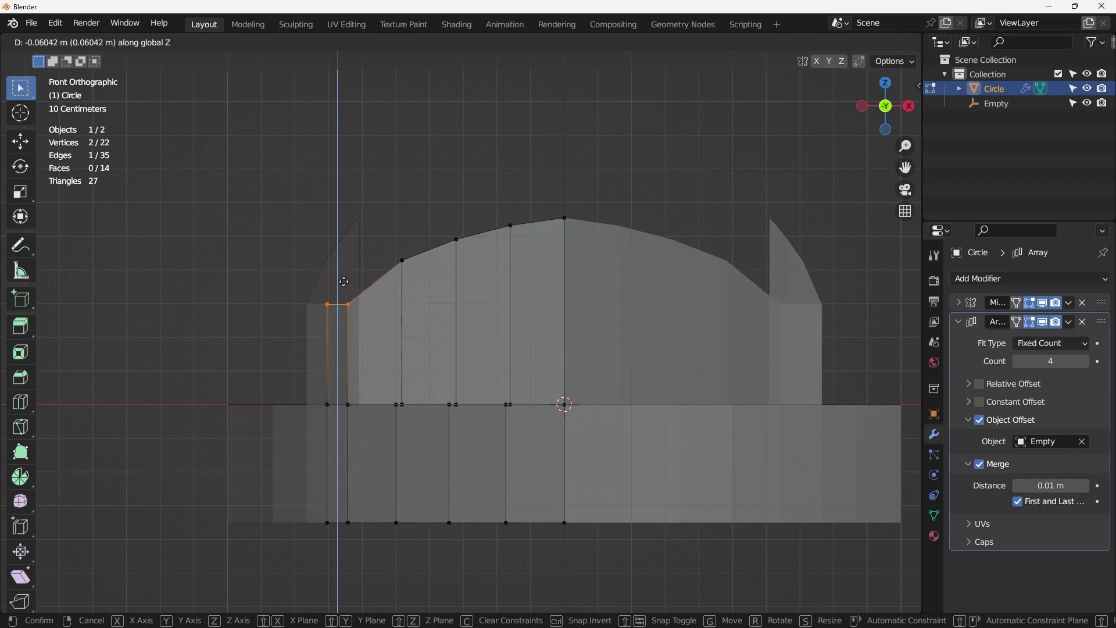
pyautogui.click(342, 281)
# - Lower the top vertex next to the corner cut about 0.01 m along Z to smooth the arch
pyautogui.moveTo(391, 238); pyautogui.dragTo(418, 279)
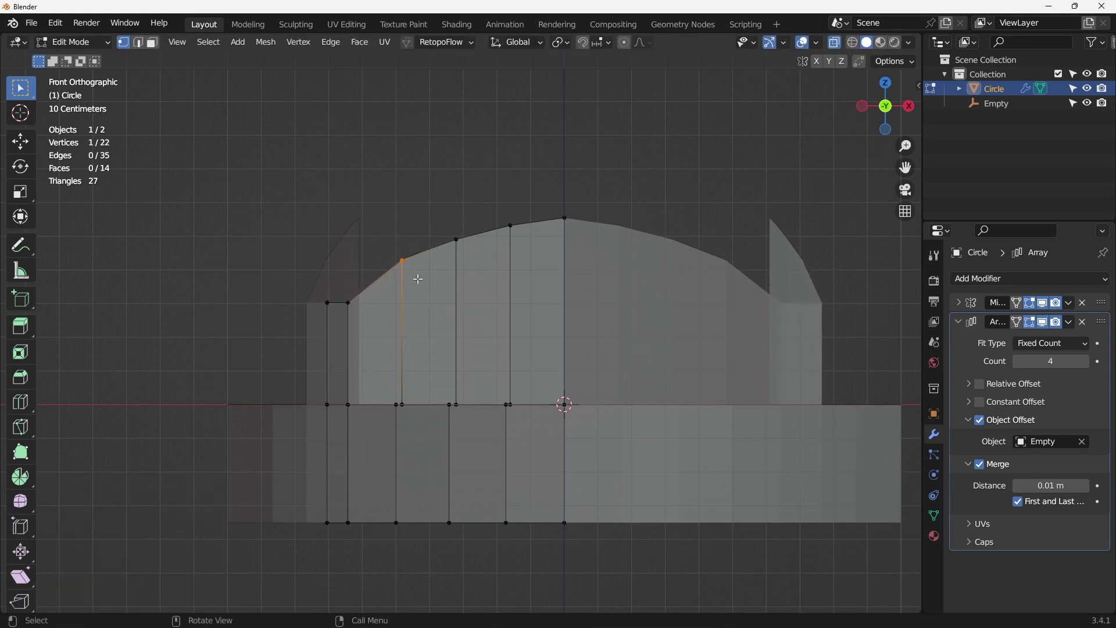
pyautogui.press('g')
pyautogui.press('z')
pyautogui.click(418, 283)
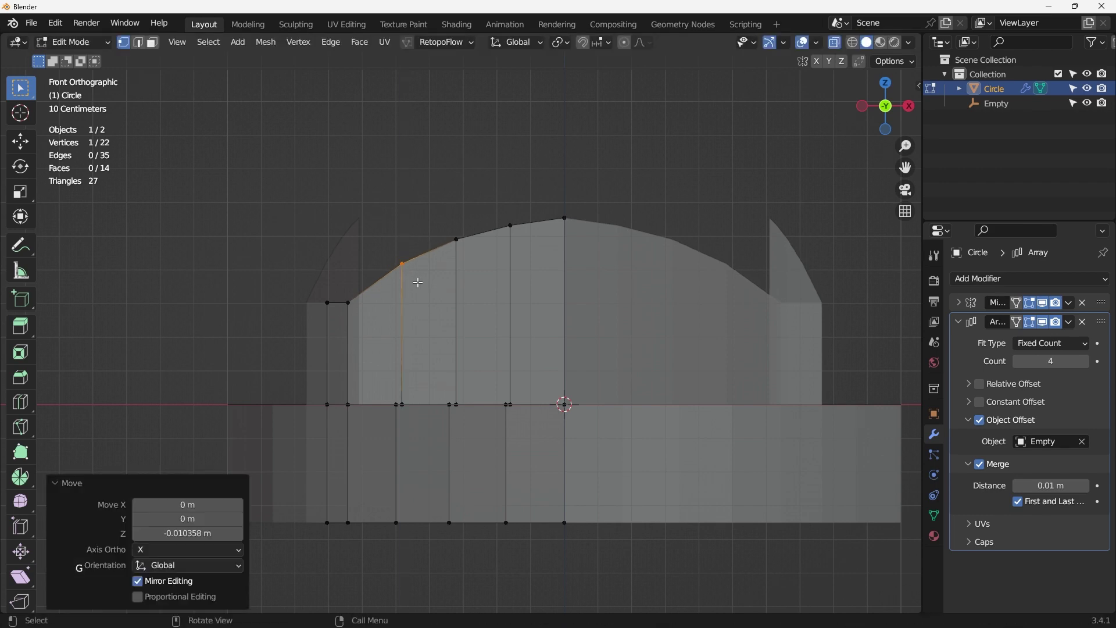
# - With X-ray off, examine the arched wall profile from the front and from several angles around the model
pyautogui.moveTo(514, 283); pyautogui.dragTo(546, 292, button='middle')
pyautogui.press('Tab')
pyautogui.press('KP_1')
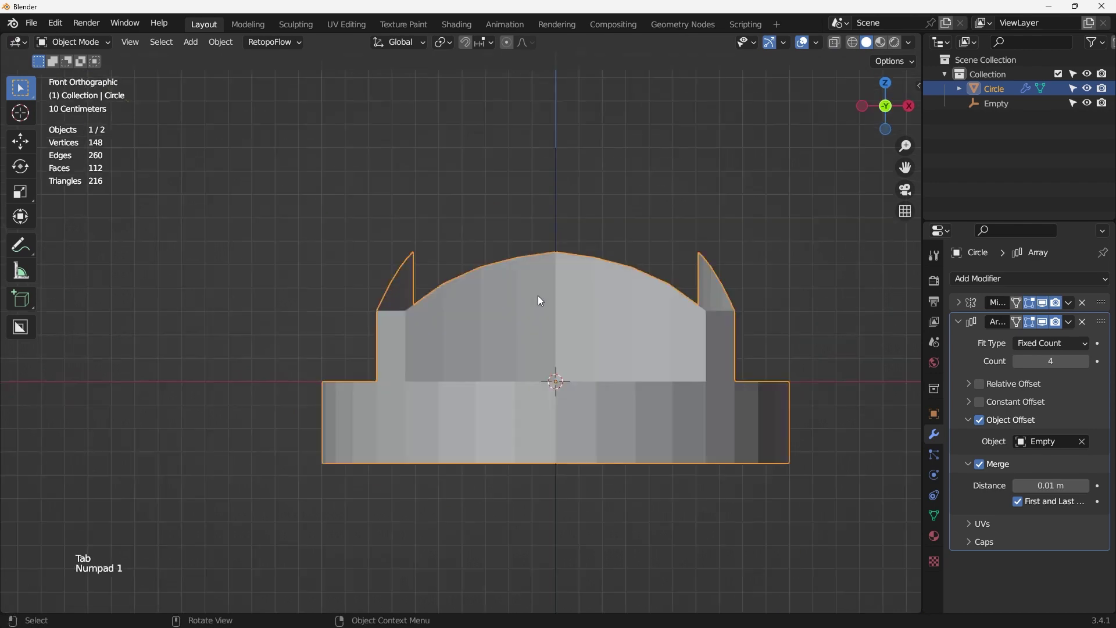
pyautogui.press('Tab')
pyautogui.moveTo(553, 219); pyautogui.dragTo(536, 277, button='middle')
pyautogui.moveTo(588, 157); pyautogui.dragTo(556, 218, button='middle')
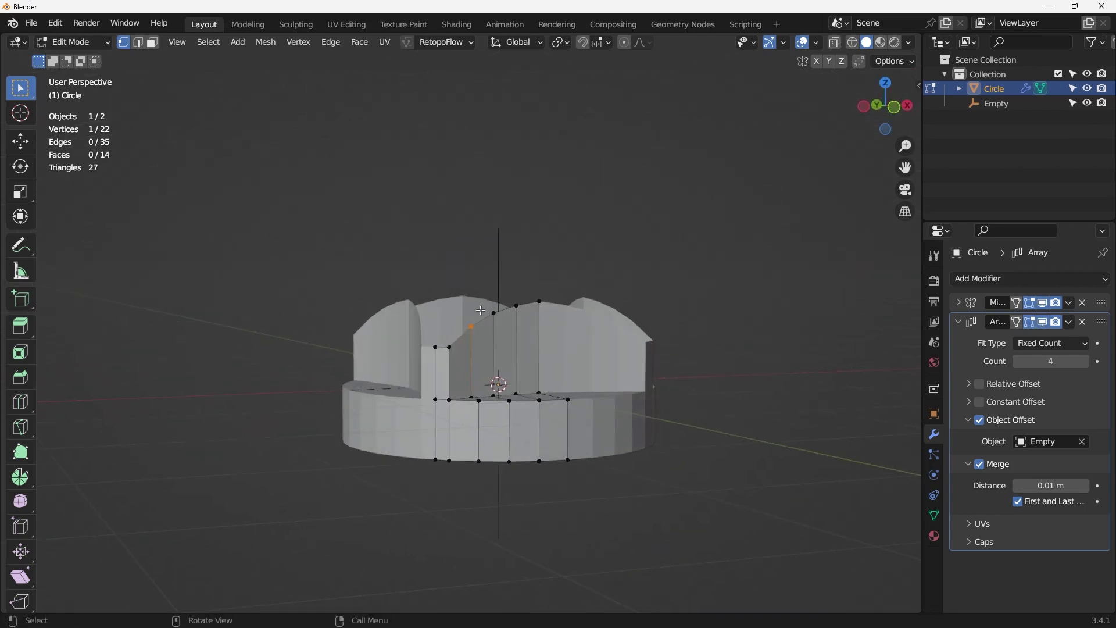
pyautogui.moveTo(411, 317); pyautogui.dragTo(384, 303, button='middle')
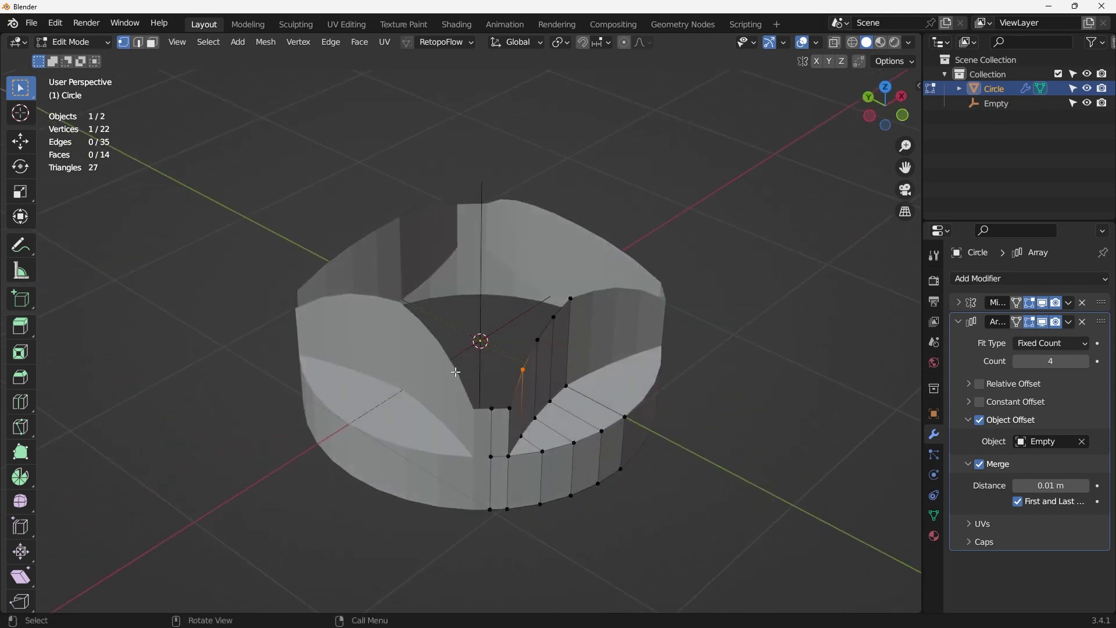
pyautogui.moveTo(539, 231); pyautogui.dragTo(466, 274, button='middle')
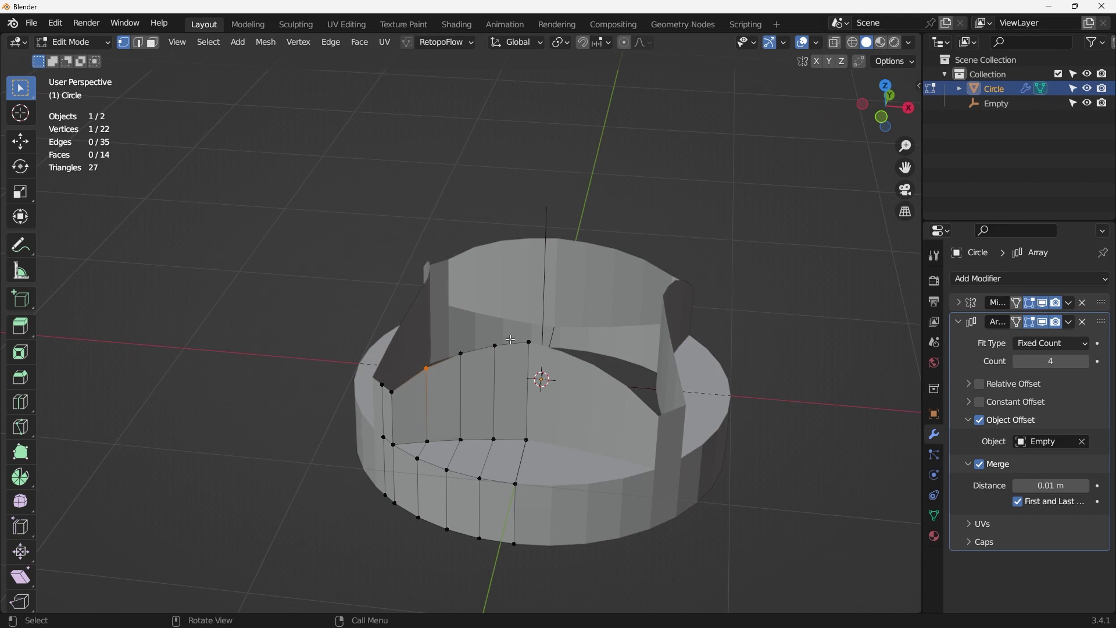
pyautogui.moveTo(511, 340); pyautogui.dragTo(543, 325, button='middle')
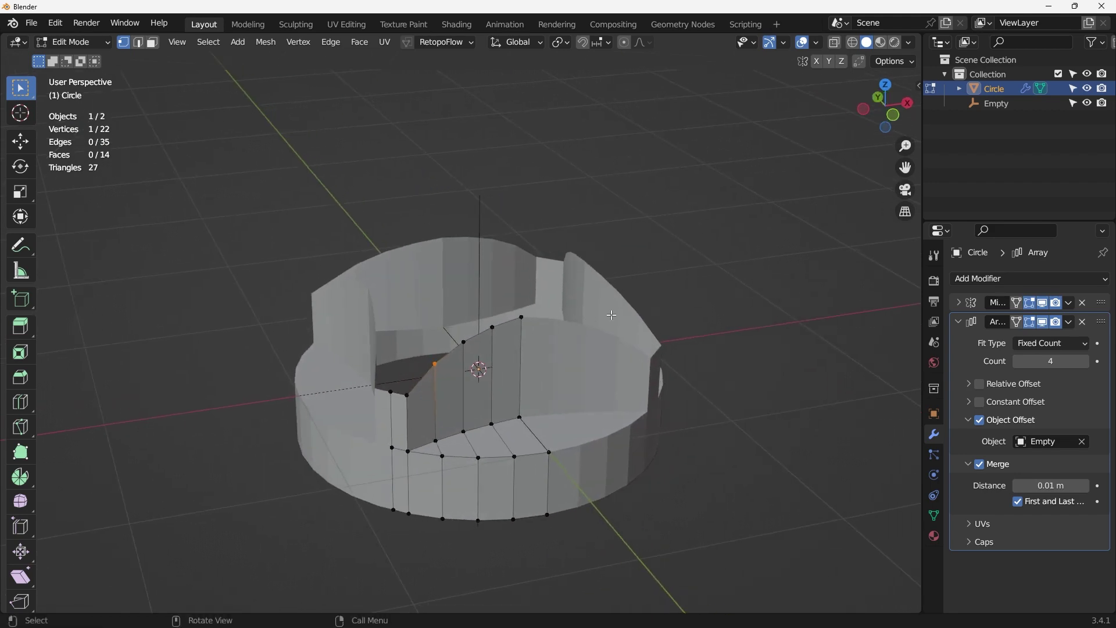
# - Return to Object Mode and duplicate the model in place
pyautogui.press('Tab')
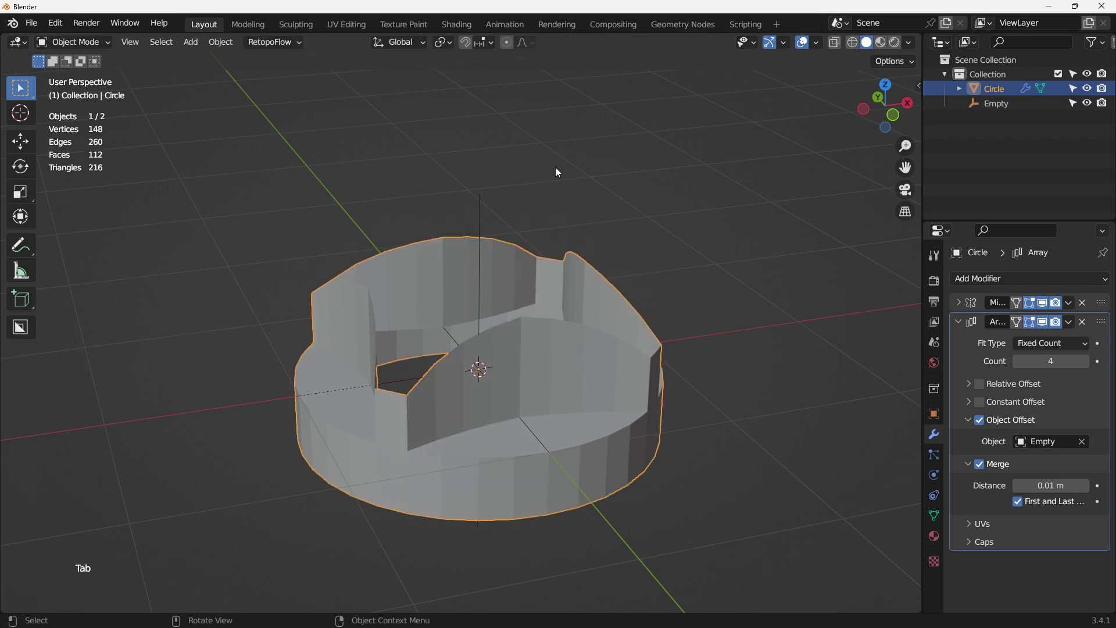
pyautogui.hotkey('shift', 'd')
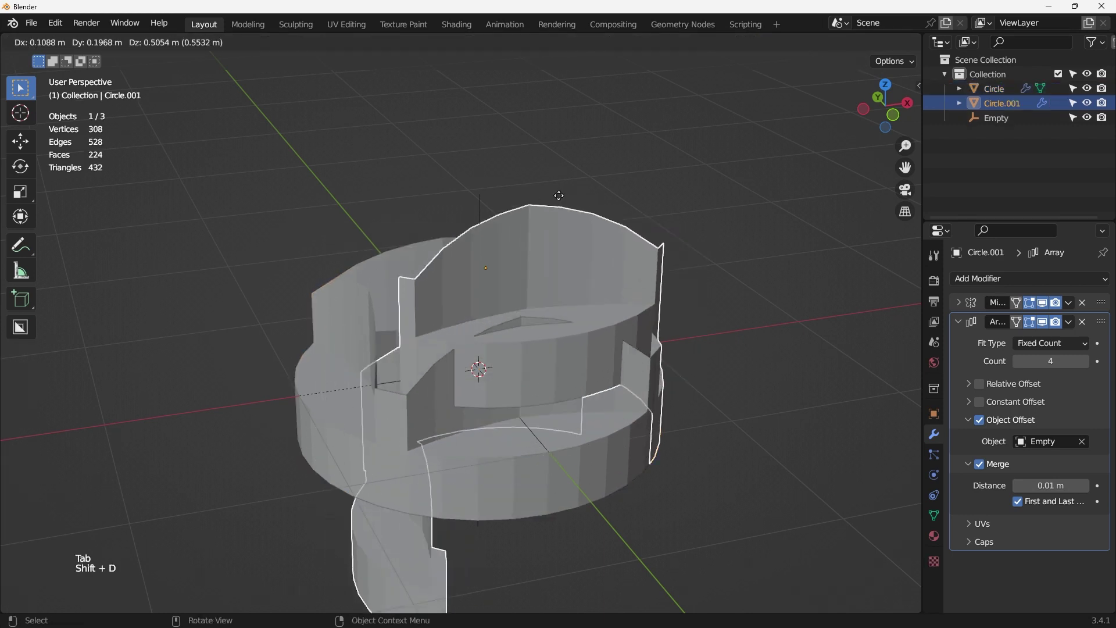
pyautogui.rightClick(698, 205)
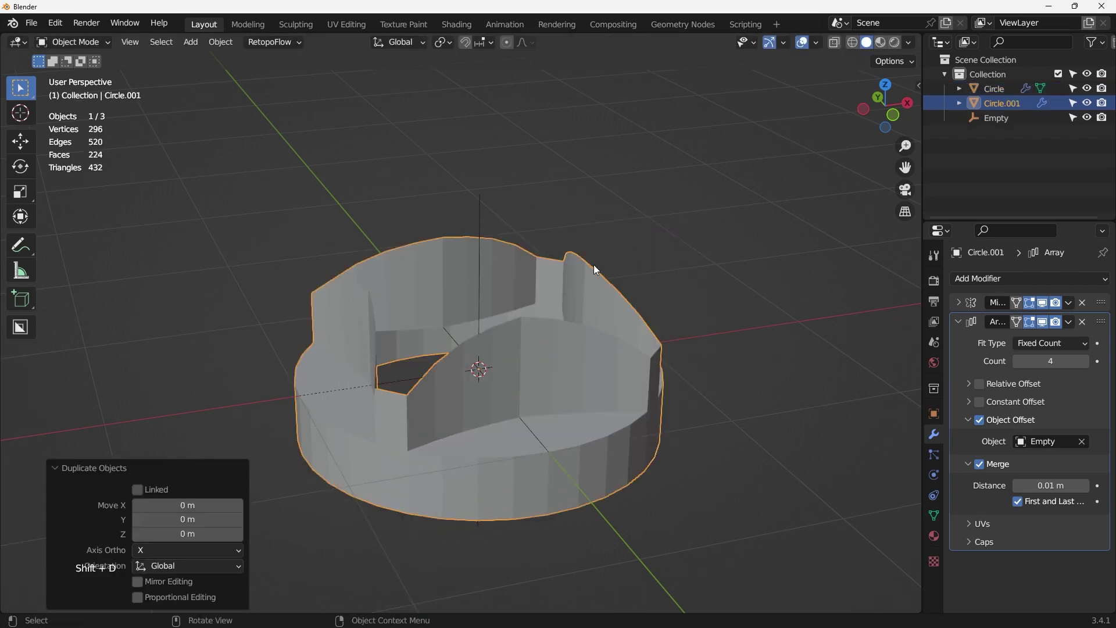
# - Move the duplicate into a new collection named BU and exclude that collection from the view layer
pyautogui.press('m')
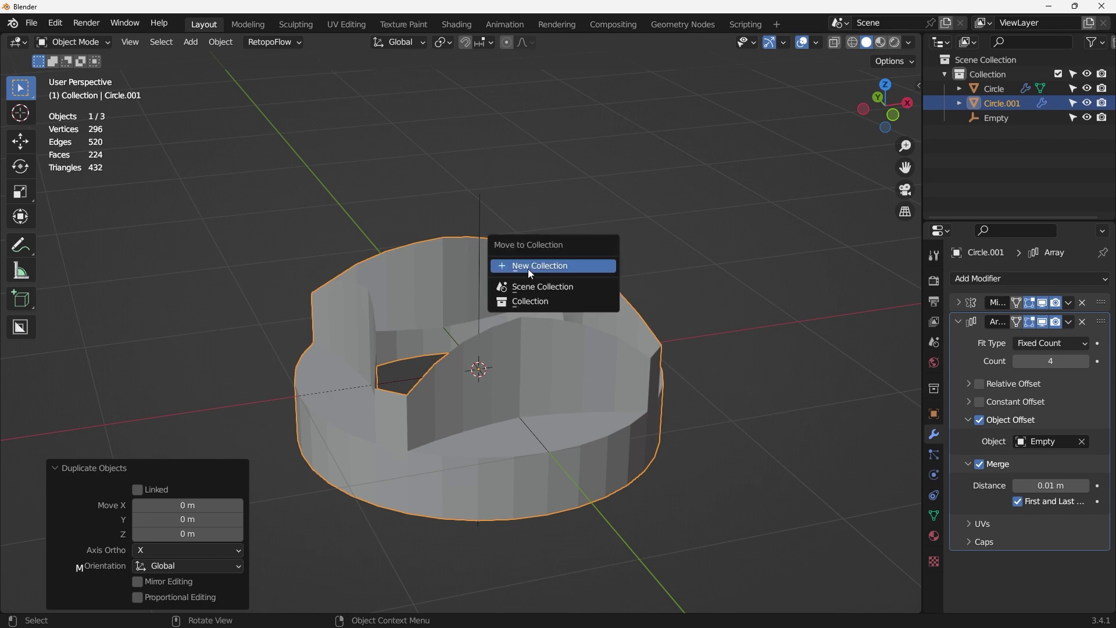
pyautogui.click(548, 267)
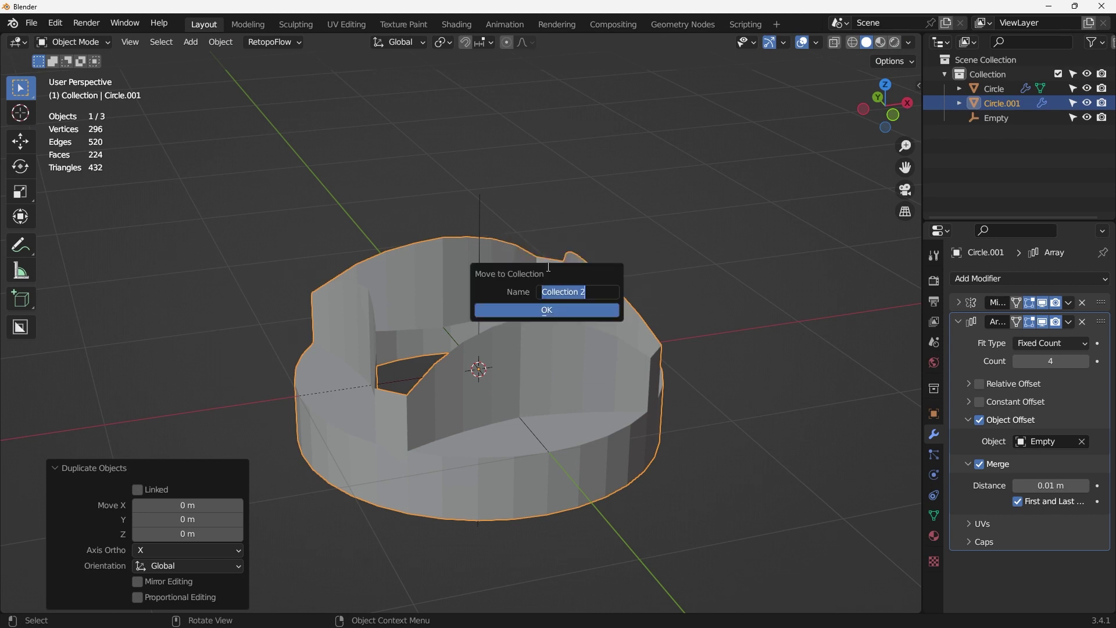
pyautogui.write('BU')
pyautogui.press('Return')
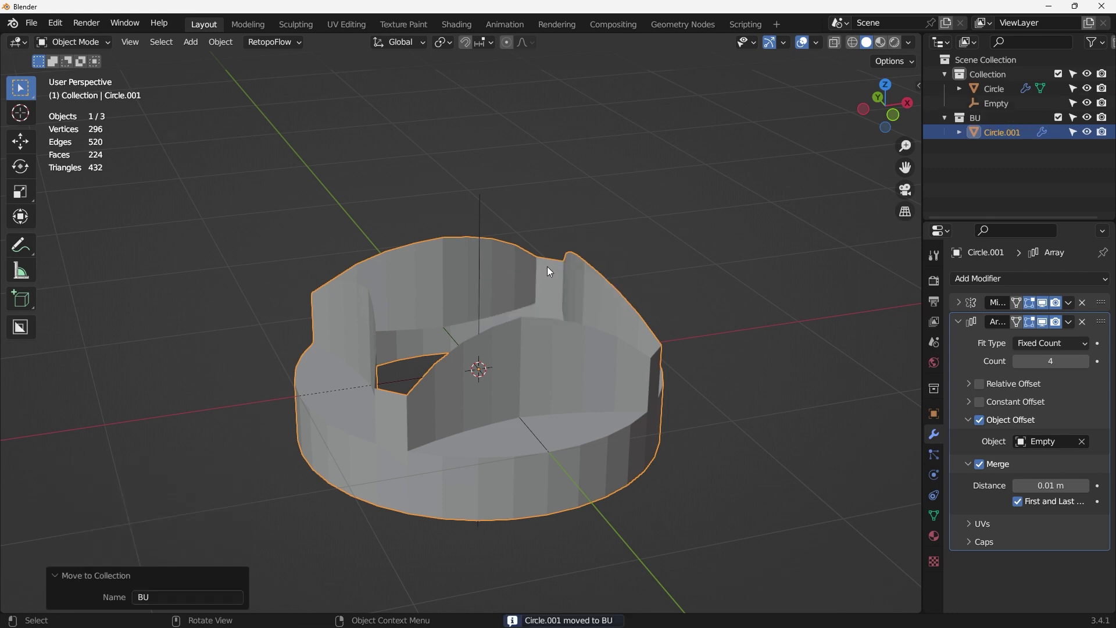
pyautogui.click(1058, 117)
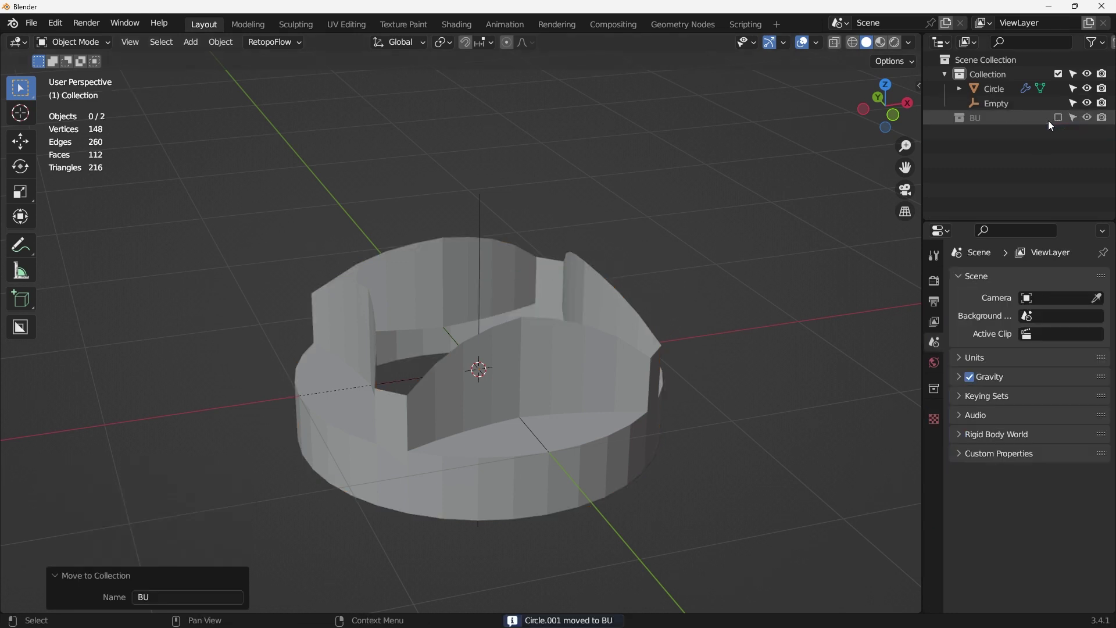
# - Apply the Mirror and Array modifiers on the original Circle object
pyautogui.click(564, 315)
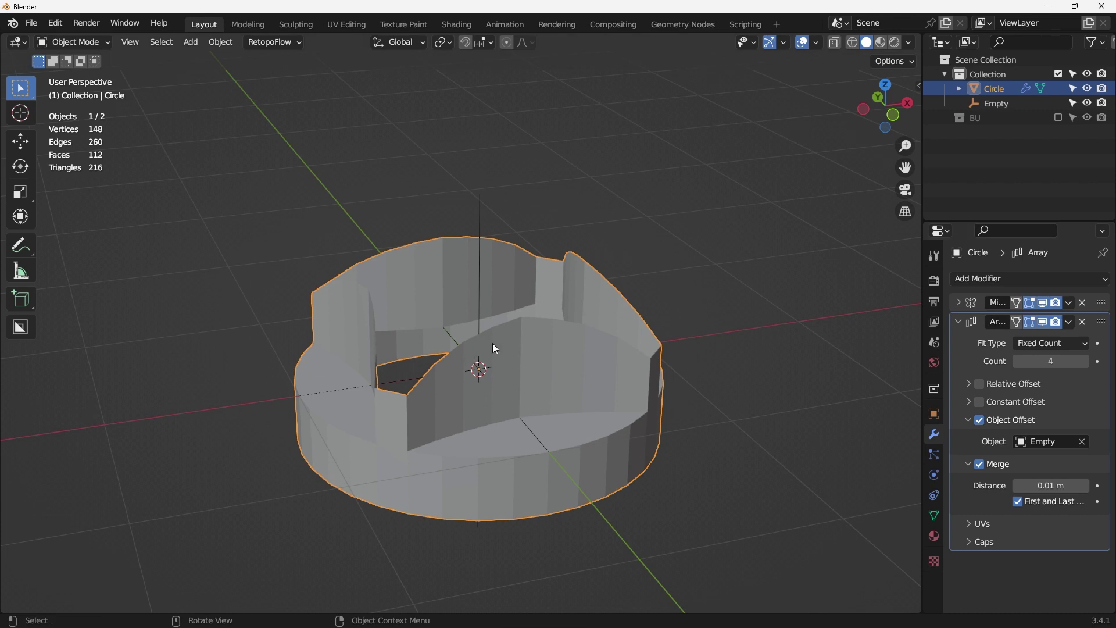
pyautogui.click(1069, 303)
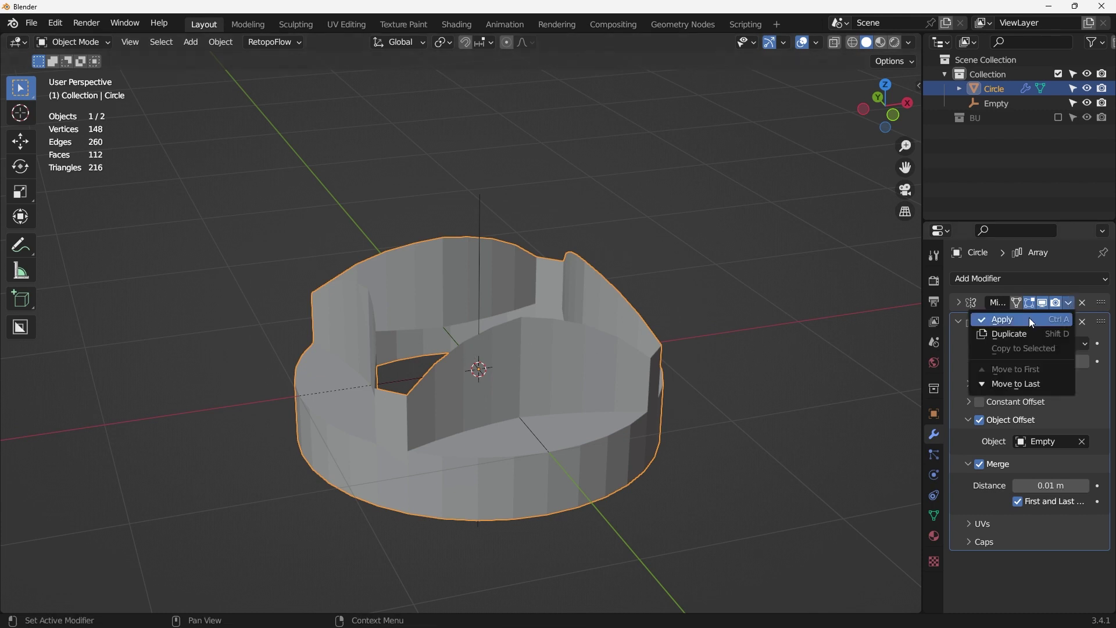
pyautogui.click(1030, 317)
pyautogui.click(1069, 302)
pyautogui.click(1023, 321)
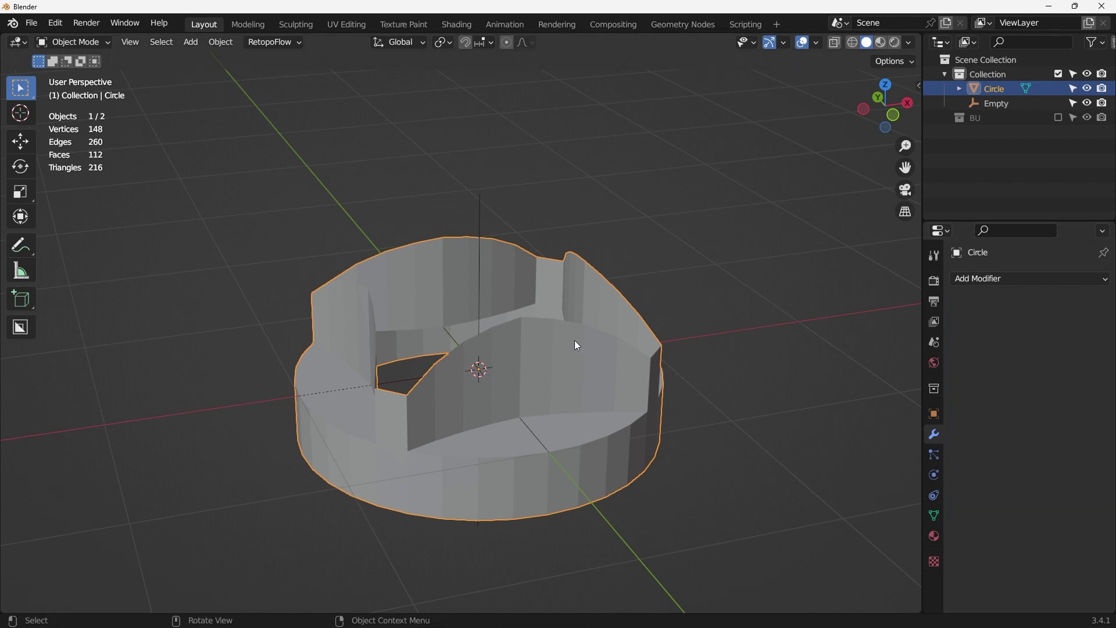
# - In Edit Mode, select the walls' entire top edge loop and extrude it about 0.37 m upward along Z
pyautogui.press('Tab')
pyautogui.click(560, 254)
pyautogui.scroll(1, 542, 327)
pyautogui.moveTo(542, 327); pyautogui.dragTo(534, 285, button='middle')
pyautogui.click(564, 317)
pyautogui.keyDown('alt'); pyautogui.click(466, 300); pyautogui.keyUp('alt')
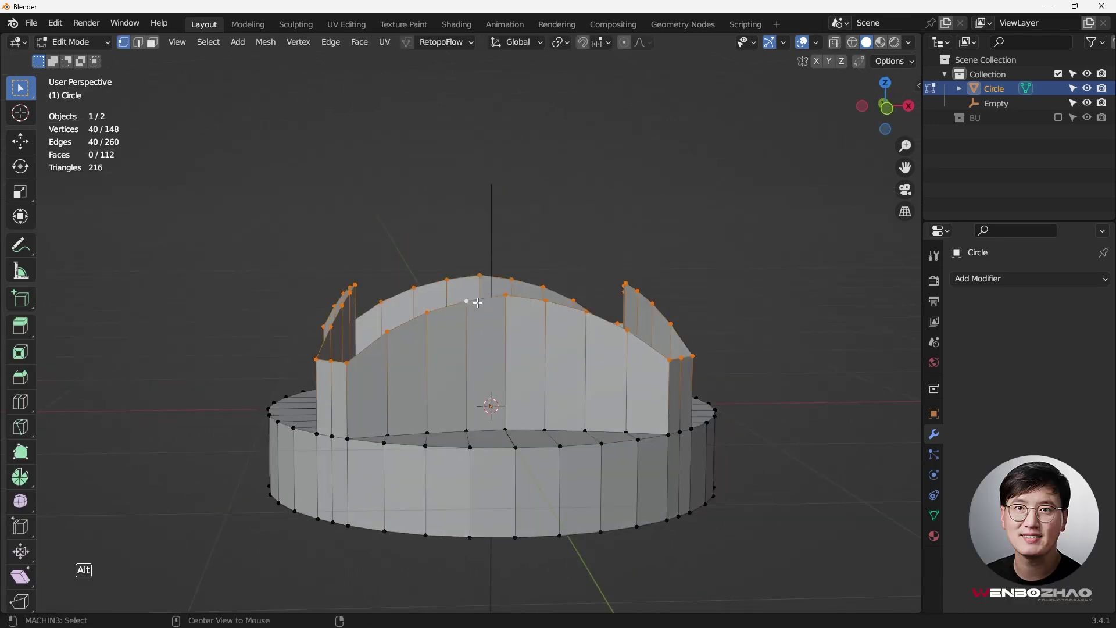
pyautogui.moveTo(468, 301); pyautogui.dragTo(507, 327, button='middle')
pyautogui.press('KP_1')
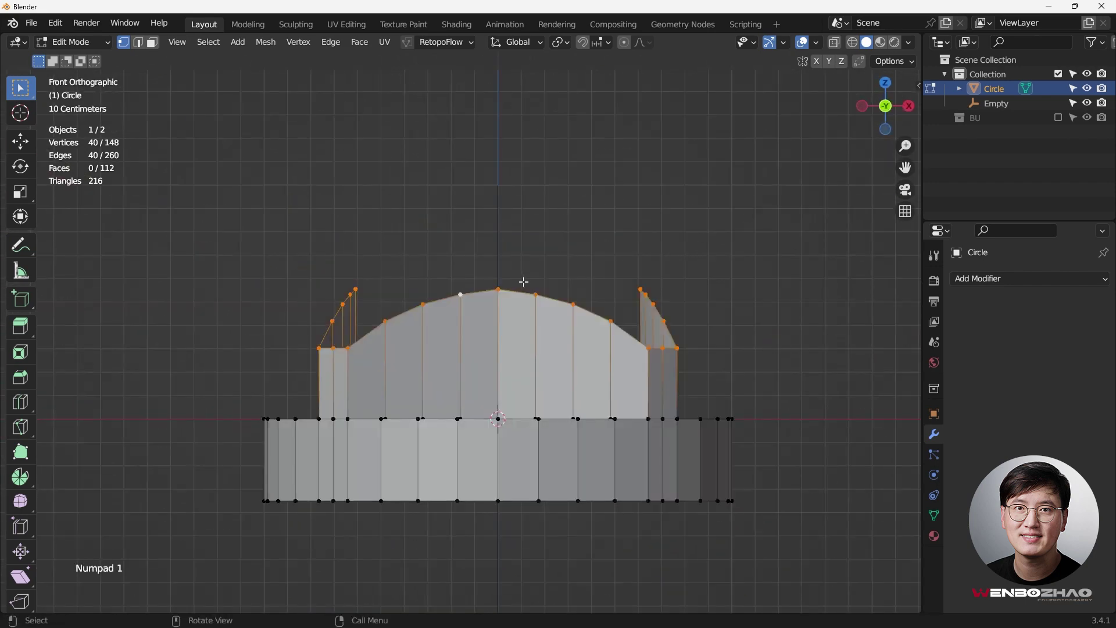
pyautogui.press('e')
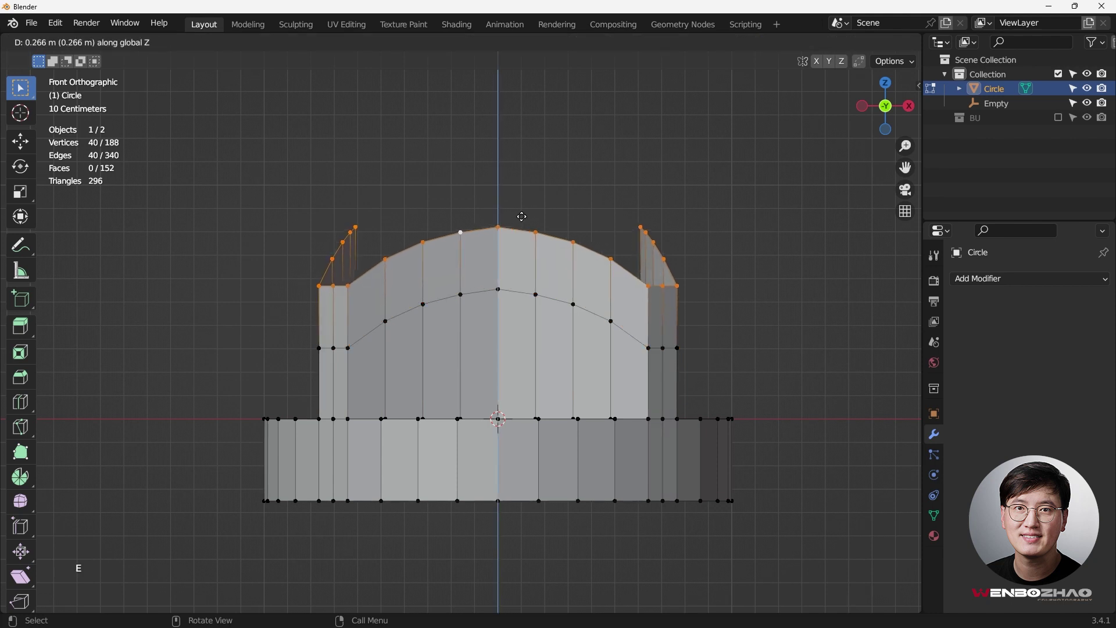
pyautogui.click(528, 195)
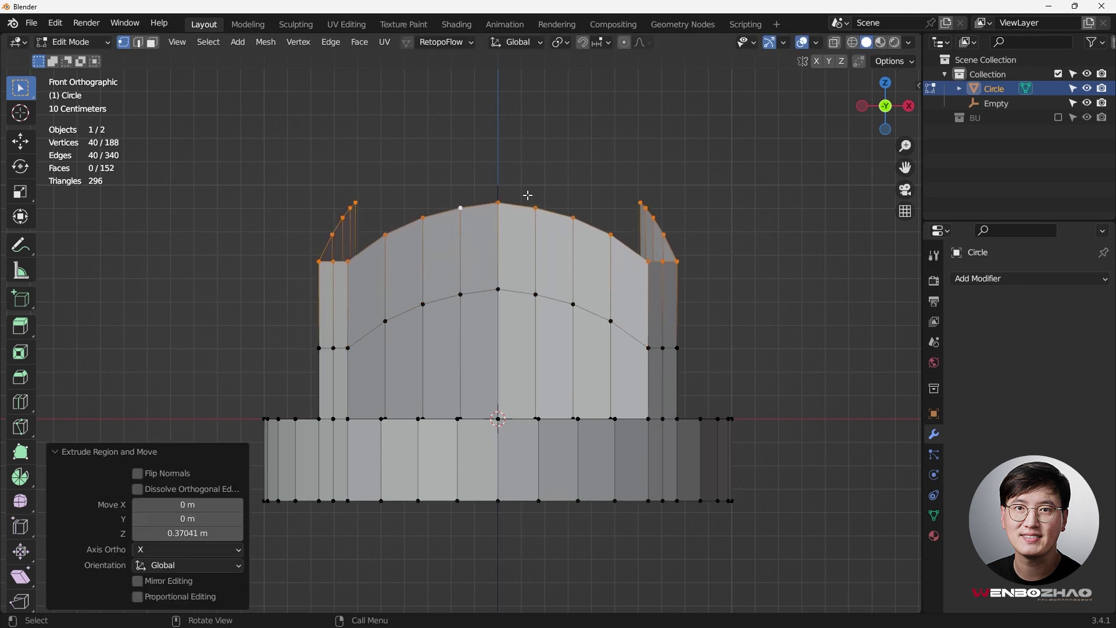
# - Flatten the extruded top loop by scaling it to 0 along Z
pyautogui.press('s')
pyautogui.press('z')
pyautogui.press('0')
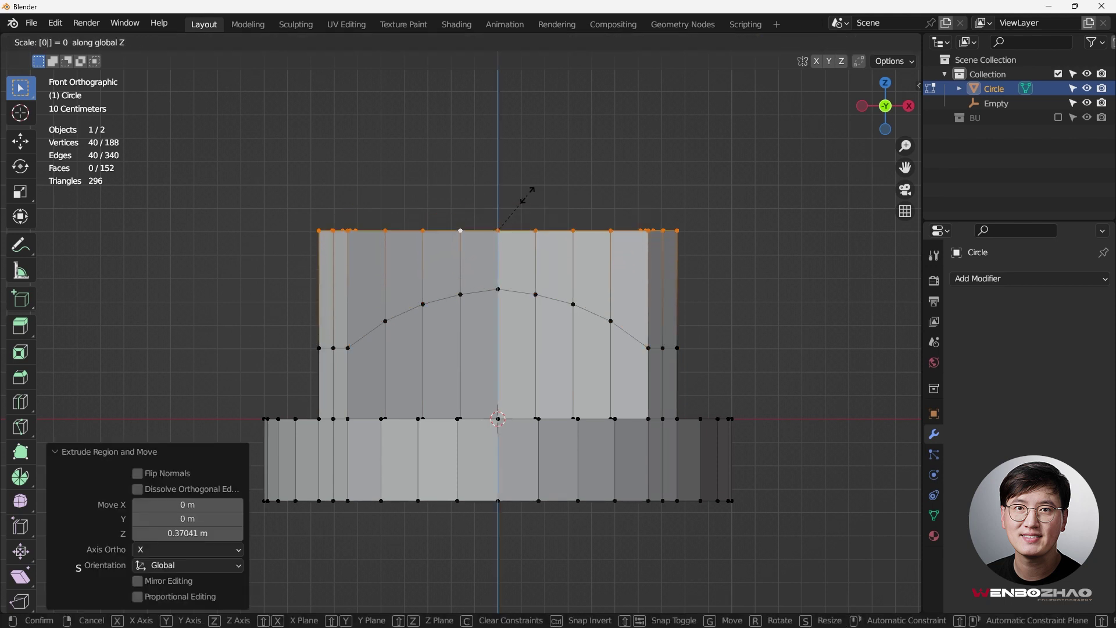
pyautogui.press('Return')
# - Shape the flattened top loop into a regular circle with LoopTools Circle and check it from the top view
pyautogui.moveTo(625, 267); pyautogui.dragTo(614, 301, button='middle')
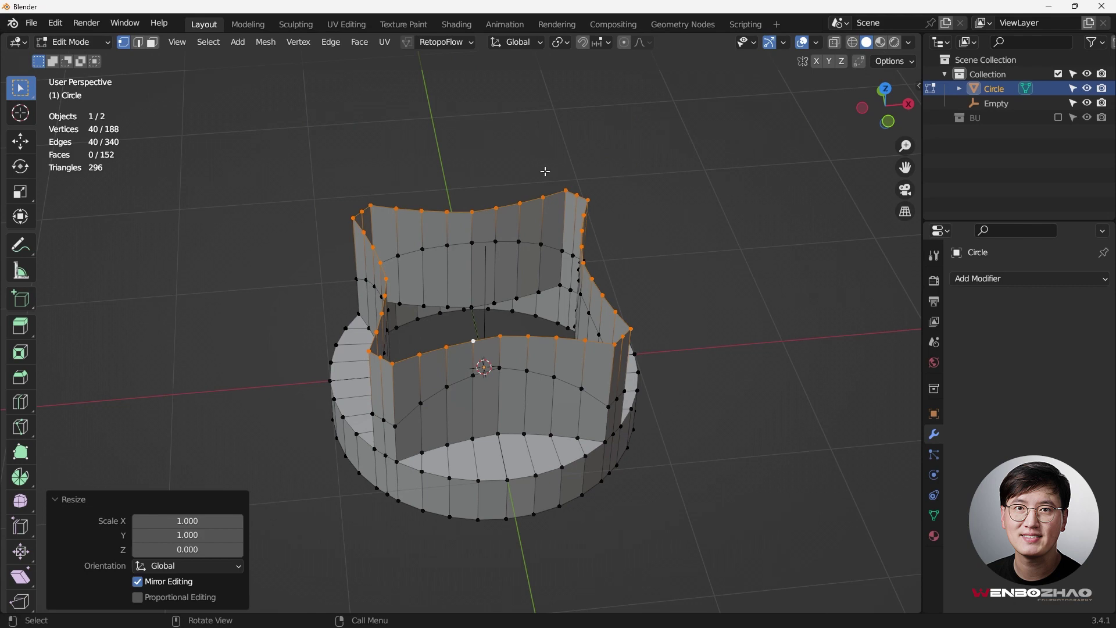
pyautogui.moveTo(574, 151); pyautogui.dragTo(565, 183, button='middle')
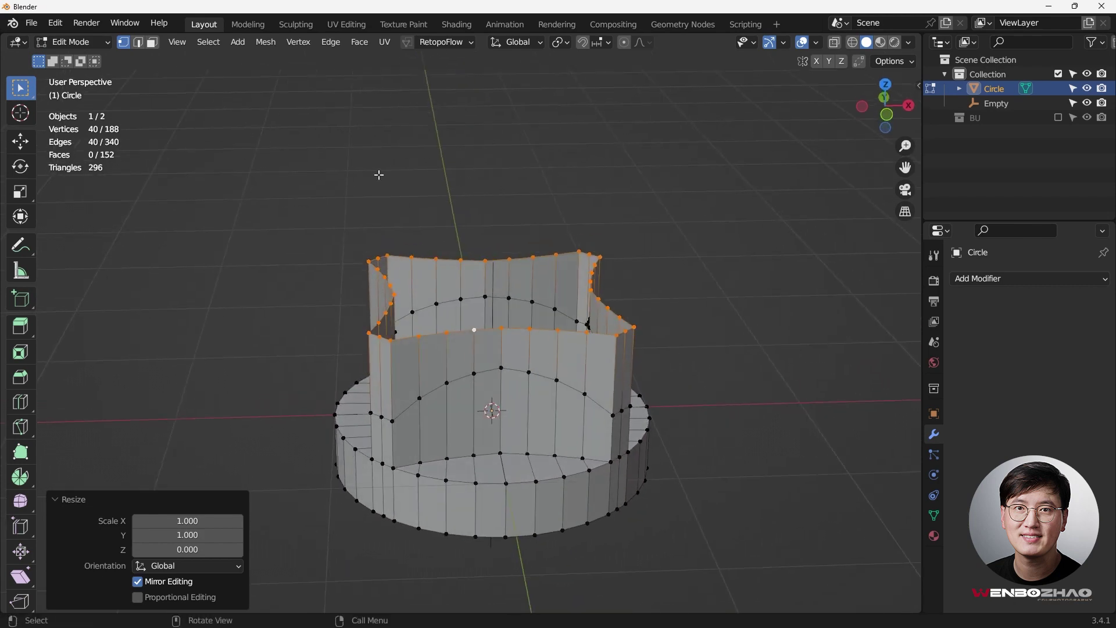
pyautogui.rightClick(535, 175)
pyautogui.moveTo(509, 160)
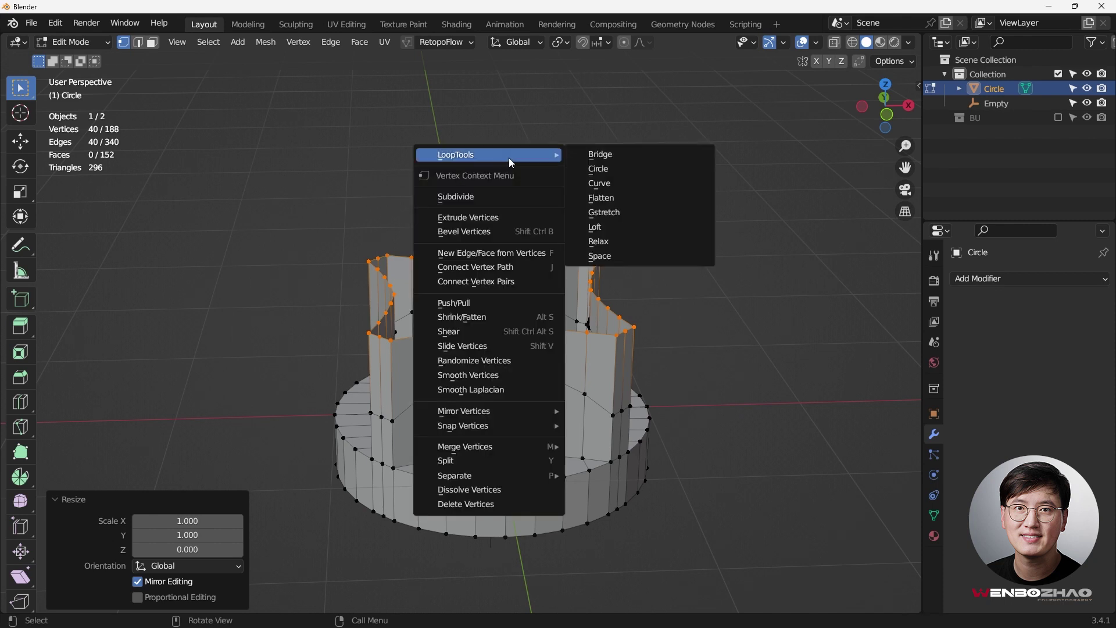
pyautogui.click(617, 172)
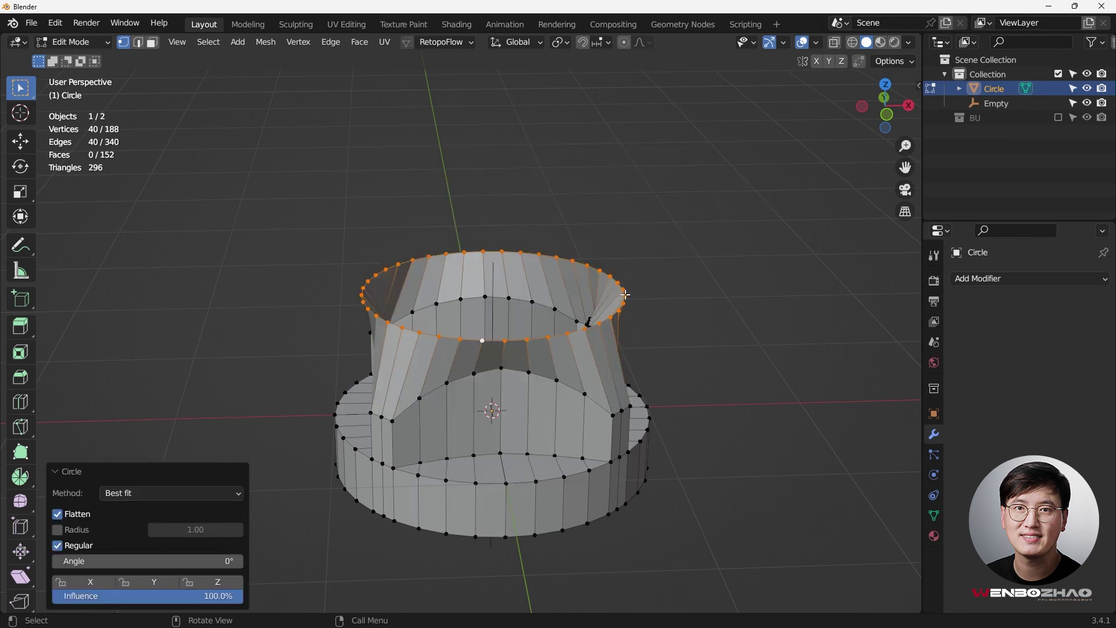
pyautogui.press('KP_7')
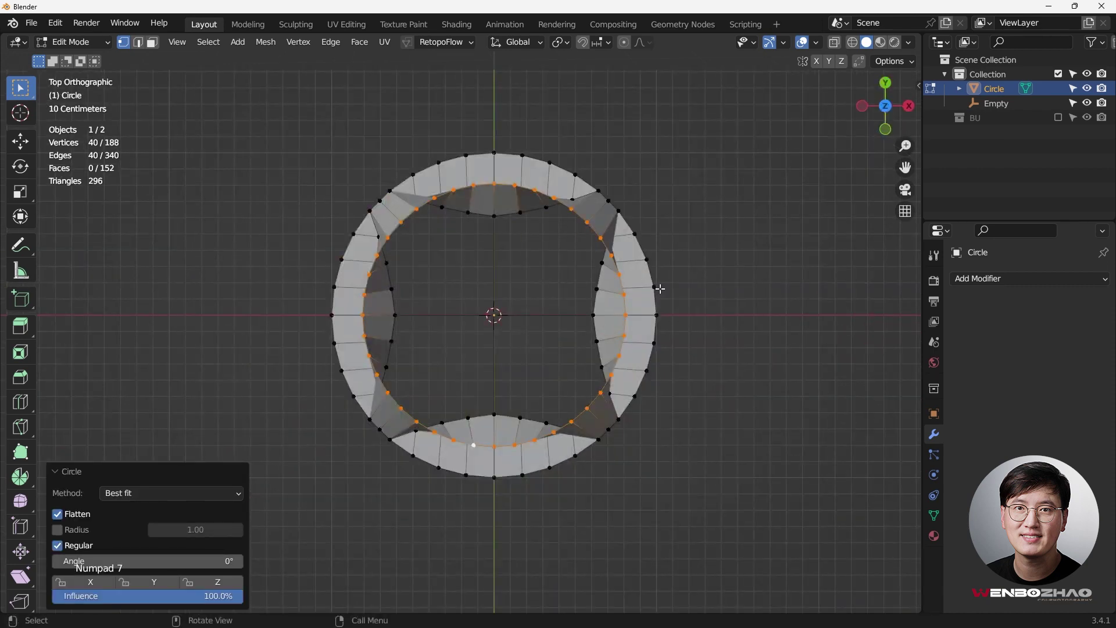
pyautogui.moveTo(660, 289); pyautogui.dragTo(691, 328, button='middle')
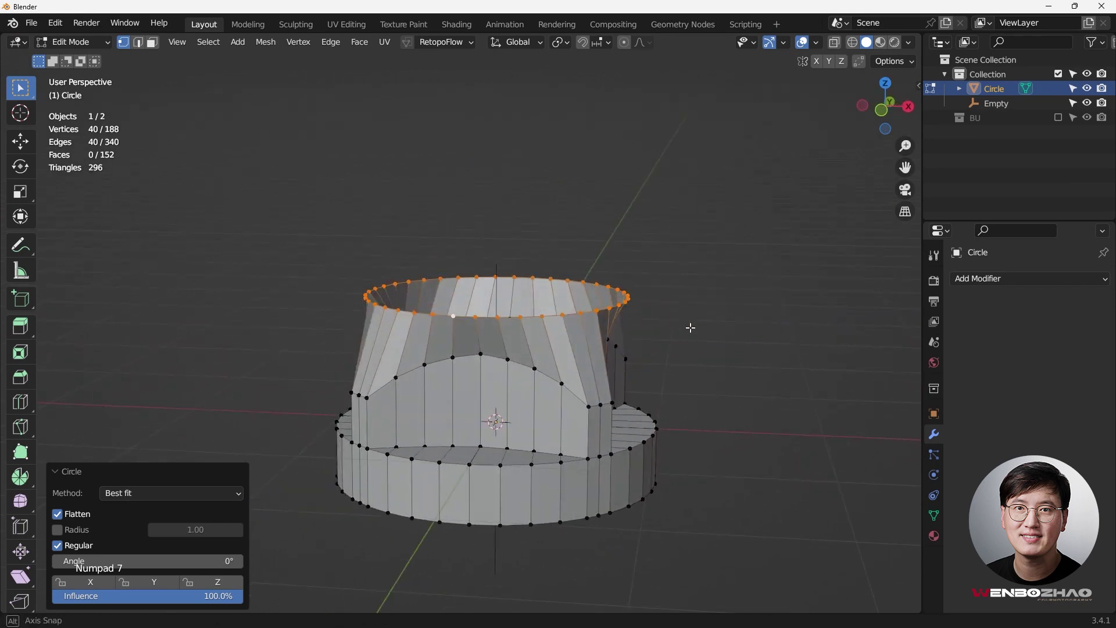
# - Scale the circular top loop down uniformly to about 0.613 to narrow the opening
pyautogui.press('KP_7')
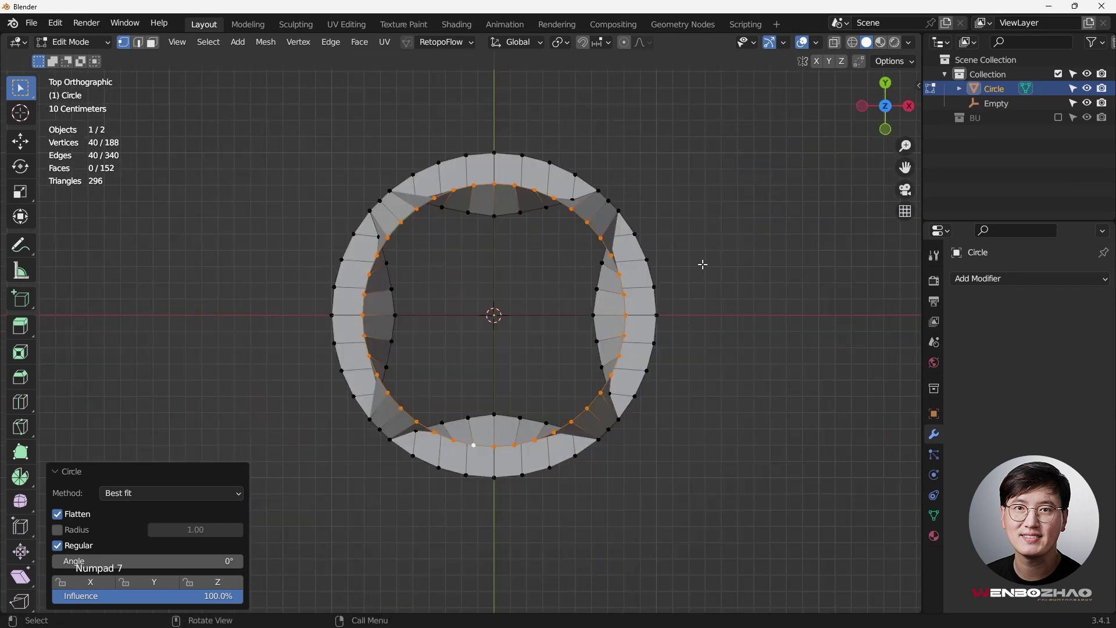
pyautogui.press('g')
pyautogui.press('s')
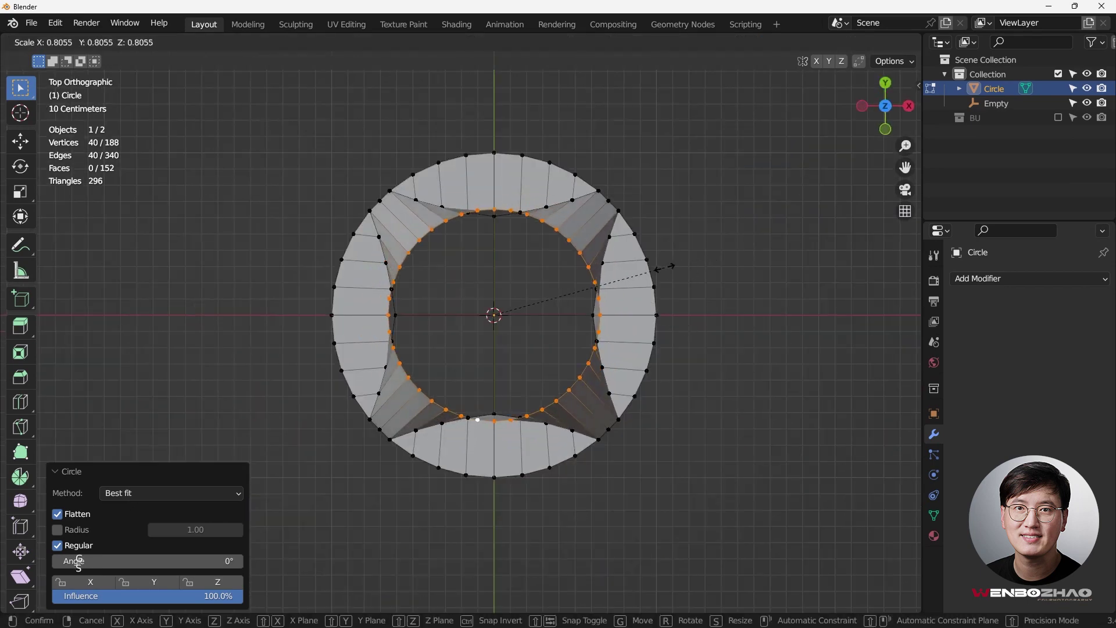
pyautogui.click(622, 272)
pyautogui.moveTo(621, 272); pyautogui.dragTo(524, 222, button='middle')
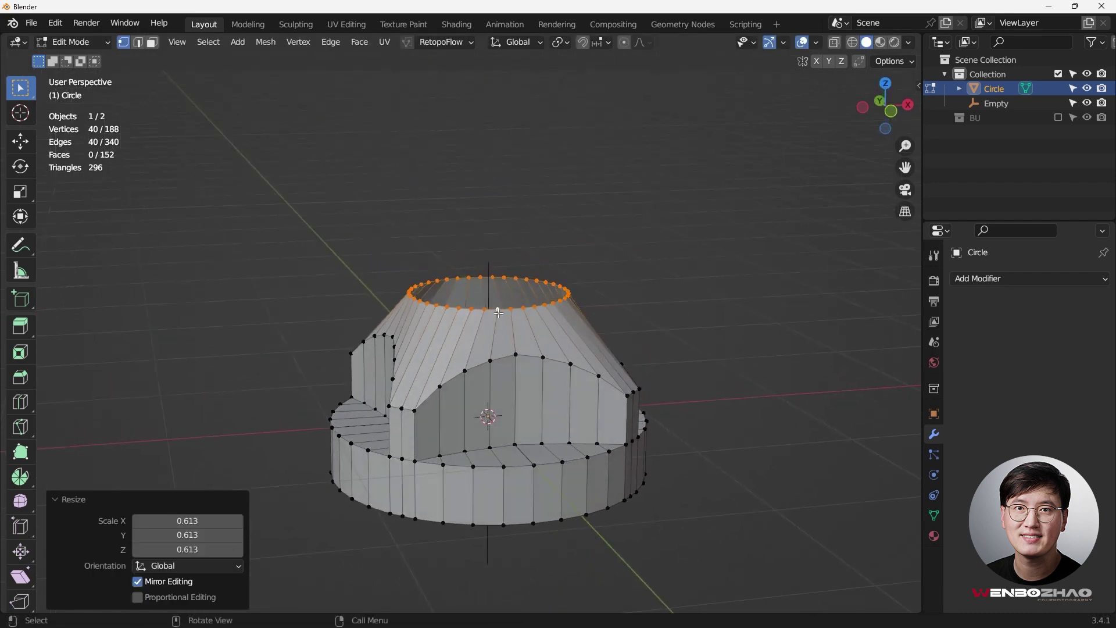
pyautogui.moveTo(498, 313); pyautogui.dragTo(401, 304, button='middle')
# - Scale the top loop down again to about 0.695 and raise it slightly along Z in the front view
pyautogui.press('KP_1')
pyautogui.scroll(3, 501, 308)
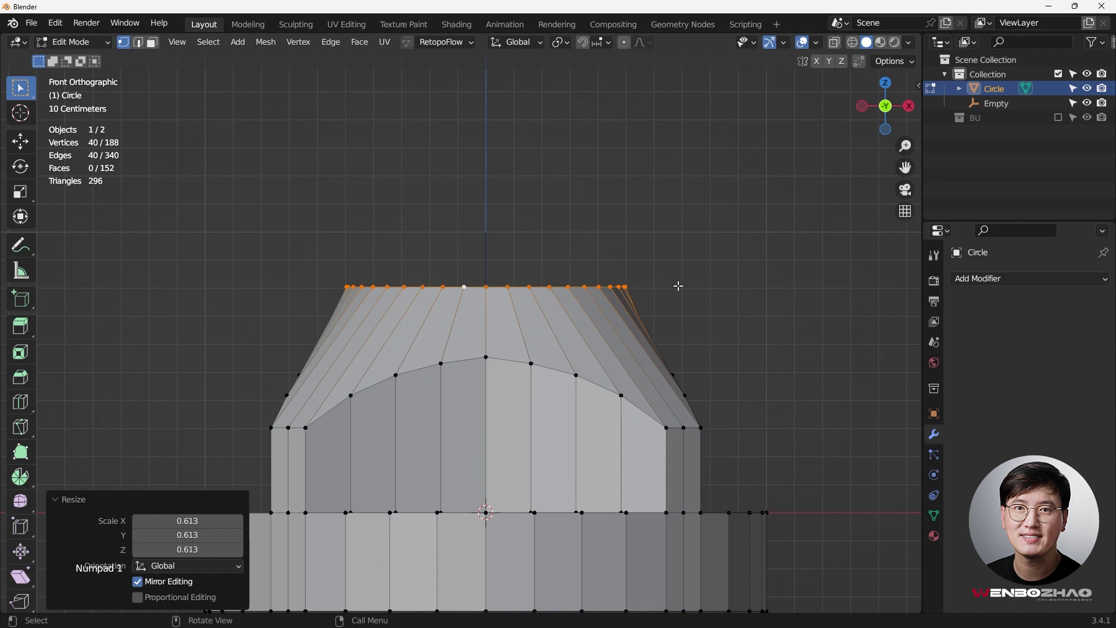
pyautogui.press('s')
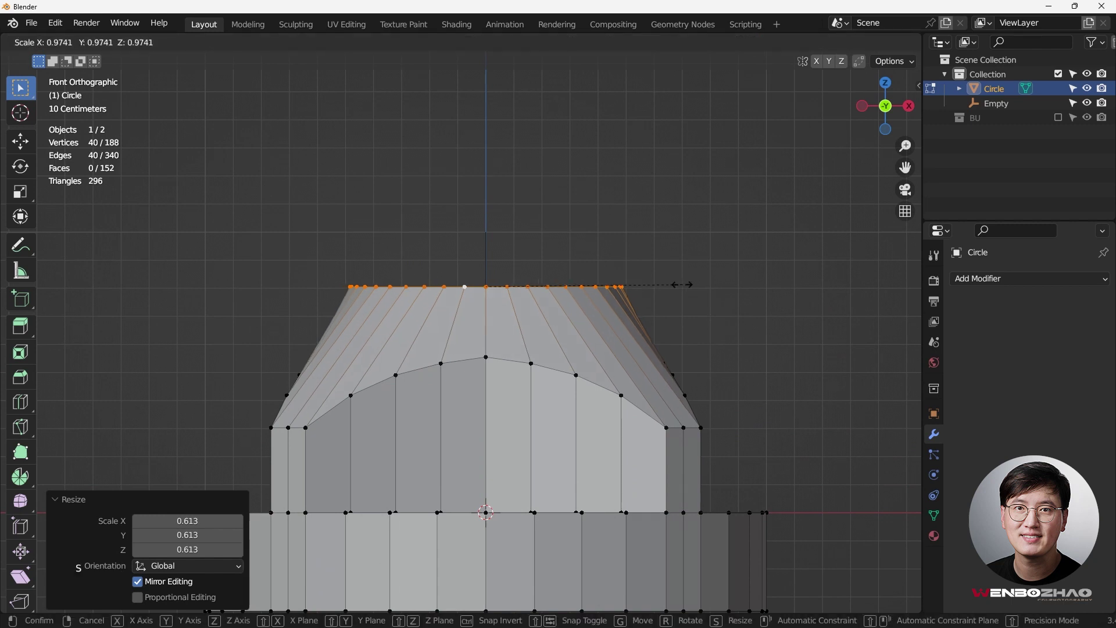
pyautogui.click(624, 289)
pyautogui.press('g')
pyautogui.press('z')
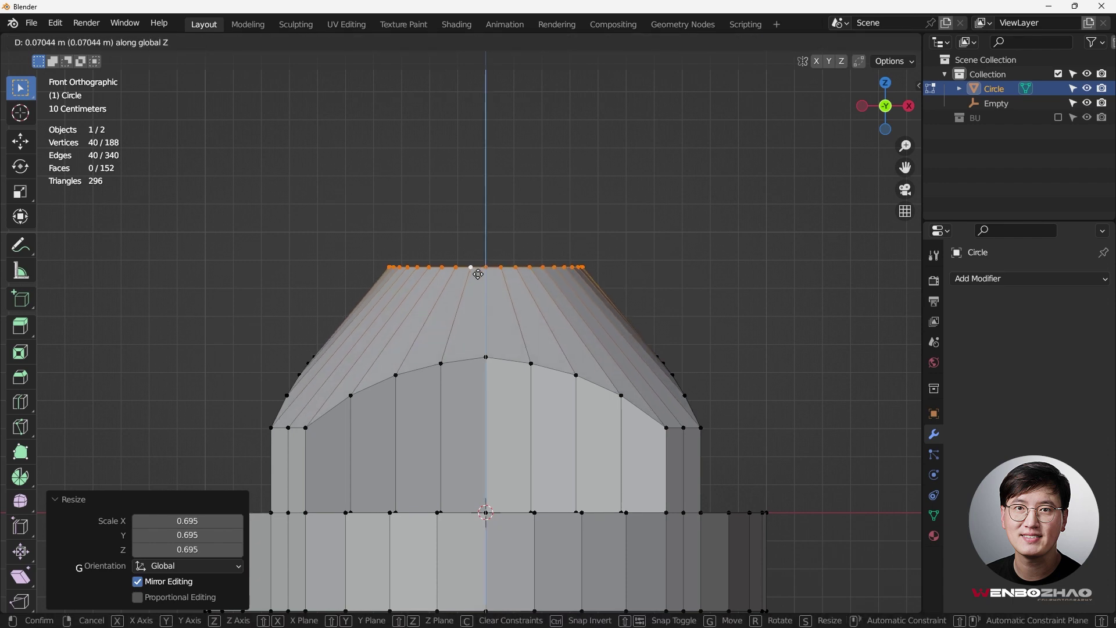
pyautogui.click(476, 284)
# - Fill the circular top loop with a face and inset it by about 0.06 m
pyautogui.moveTo(476, 283); pyautogui.dragTo(562, 330, button='middle')
pyautogui.press('f')
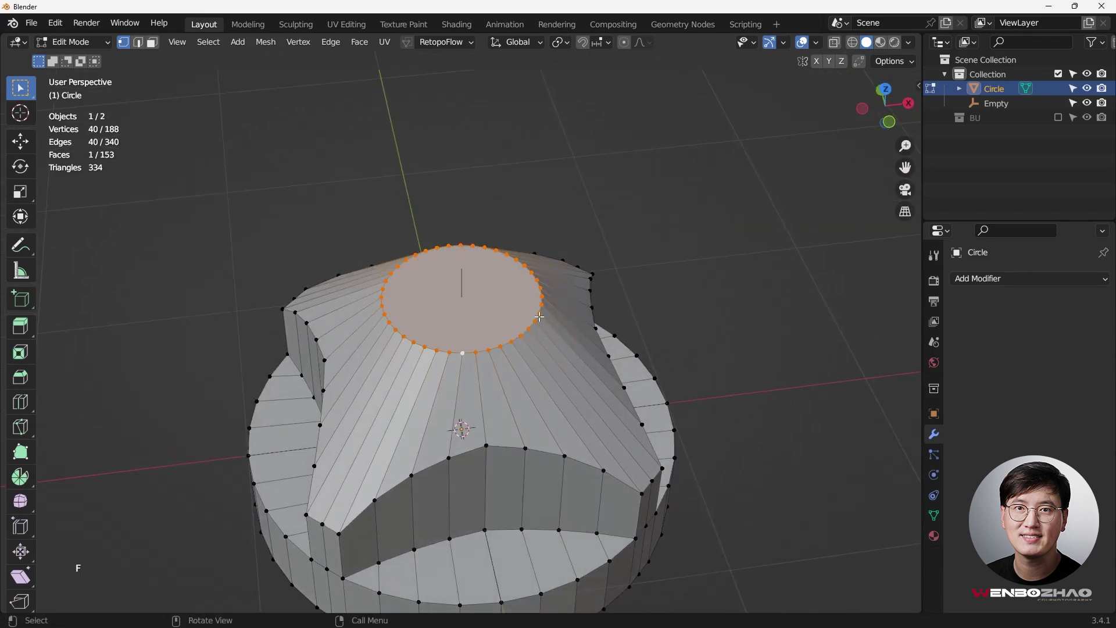
pyautogui.press('KP_7')
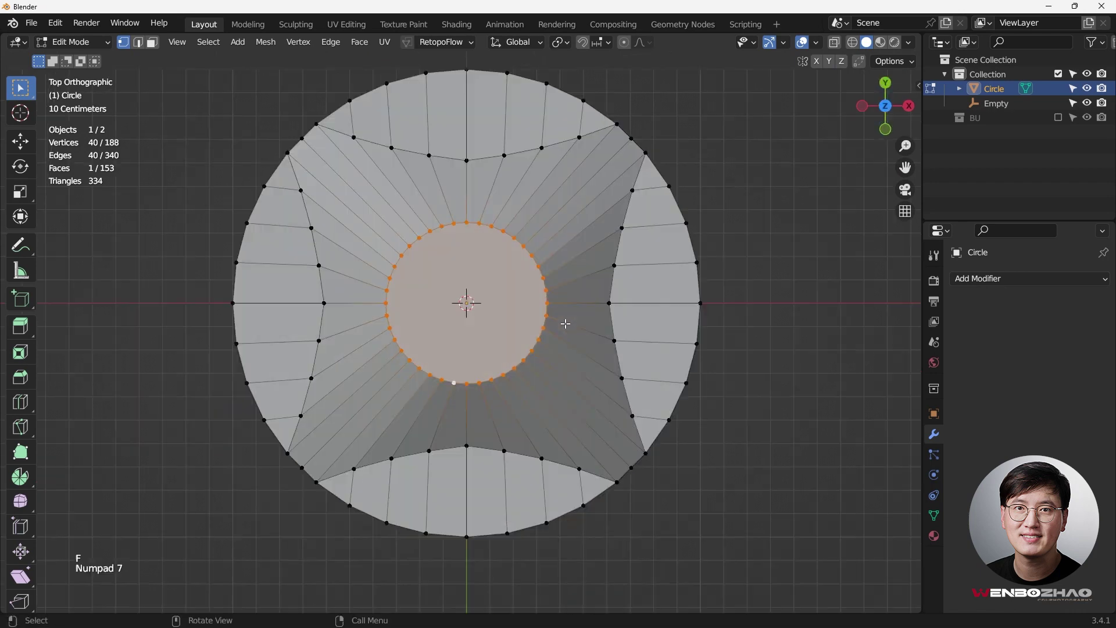
pyautogui.press('i')
pyautogui.click(643, 249)
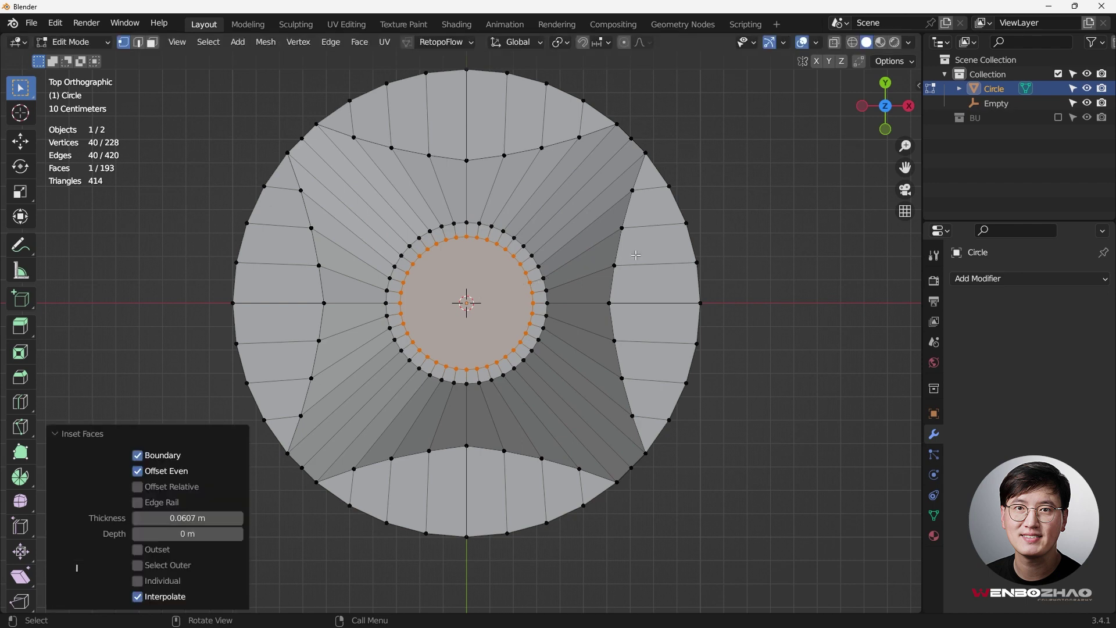
# - Extrude the inset top face about 0.107 m downward along Z to form a round recess, using X-ray in front view
pyautogui.press('KP_1')
pyautogui.hotkey('alt', 'z')
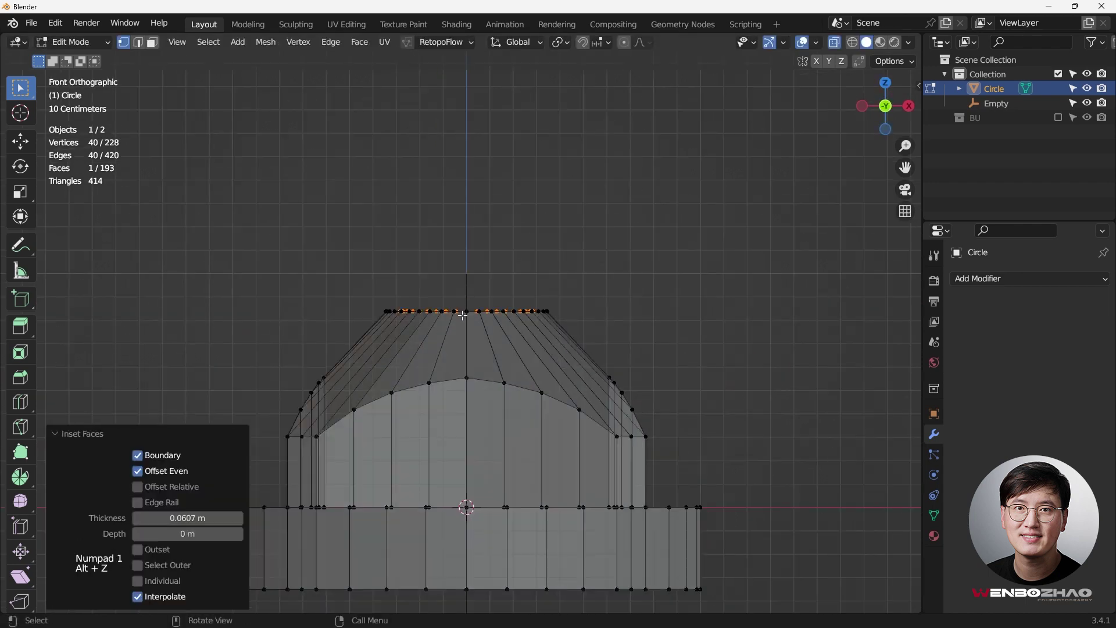
pyautogui.keyDown('shift'); pyautogui.moveTo(462, 312); pyautogui.dragTo(459, 255, button='middle'); pyautogui.keyUp('shift')
pyautogui.press('e')
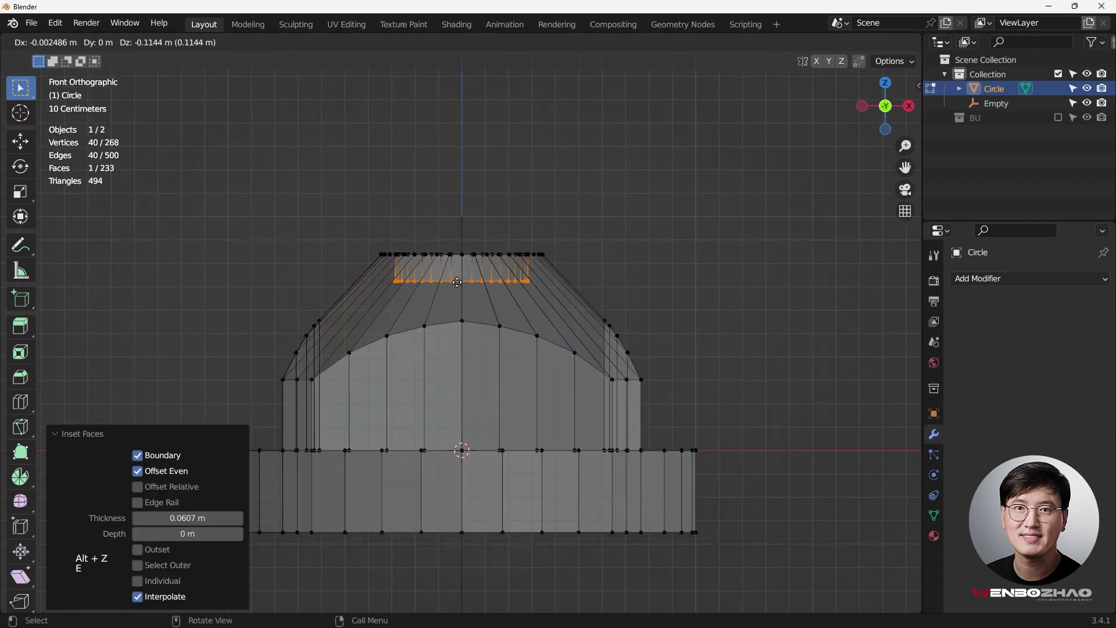
pyautogui.press('z')
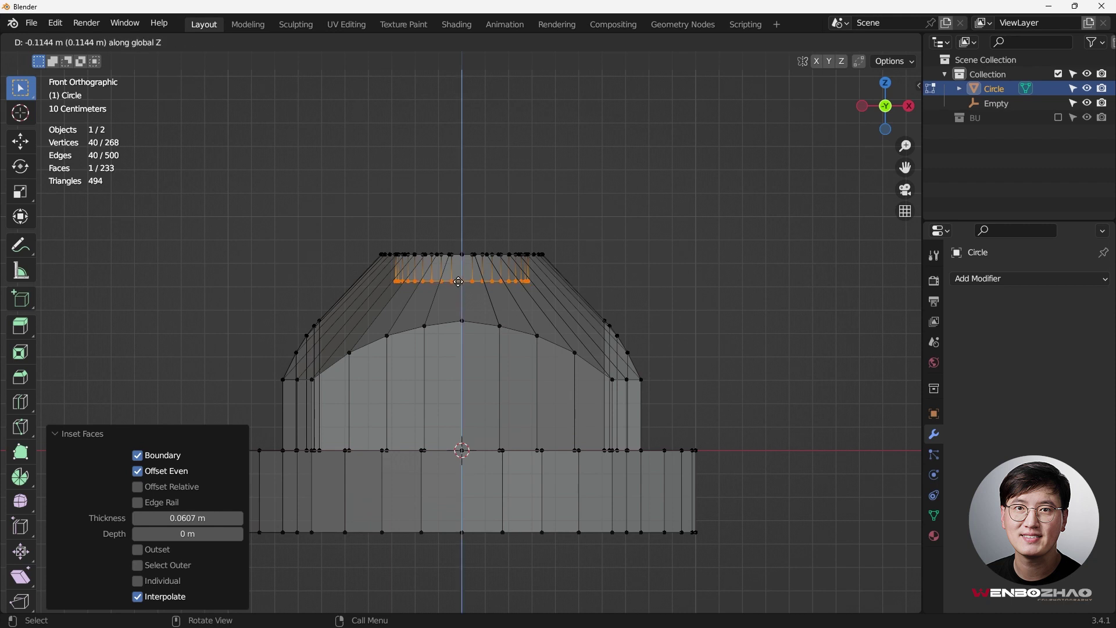
pyautogui.click(459, 280)
pyautogui.scroll(3, 475, 285)
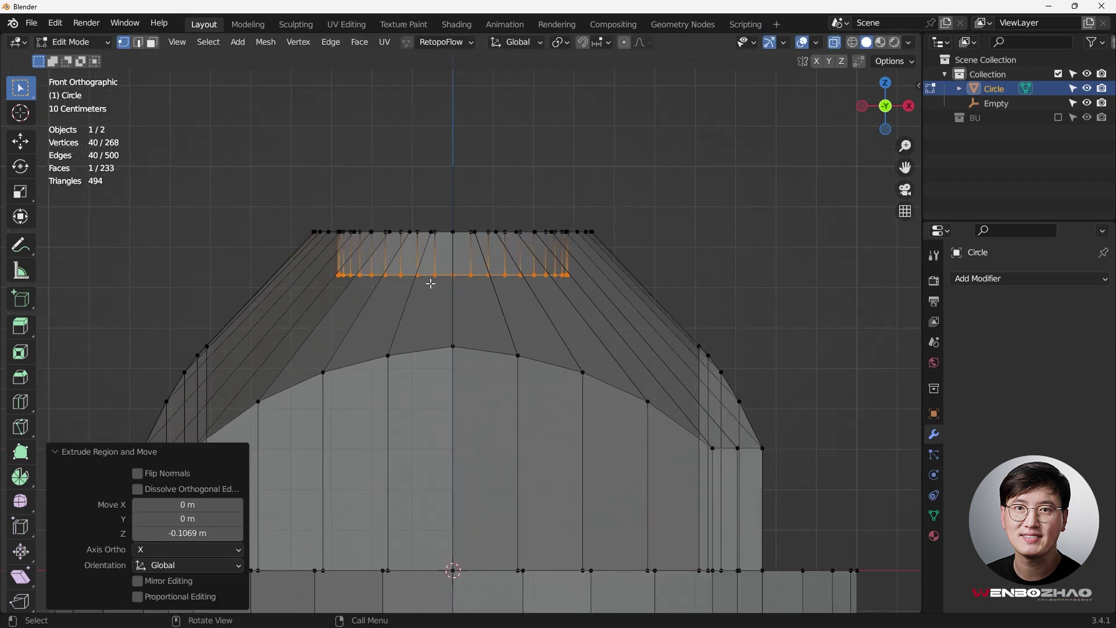
pyautogui.scroll(-3, 502, 281)
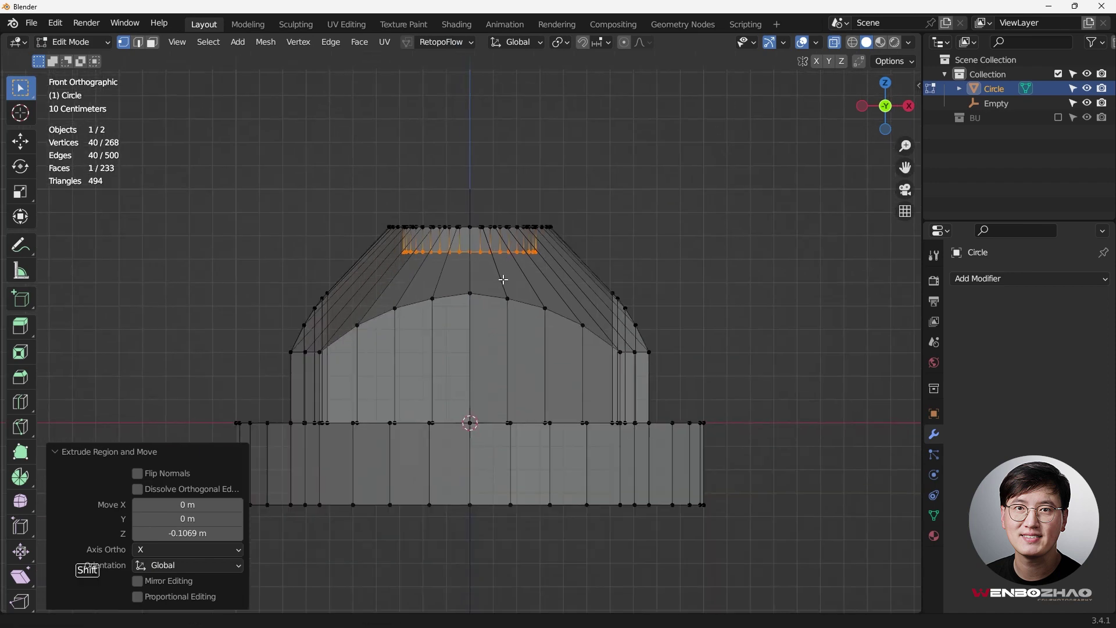
pyautogui.scroll(-1, 618, 349)
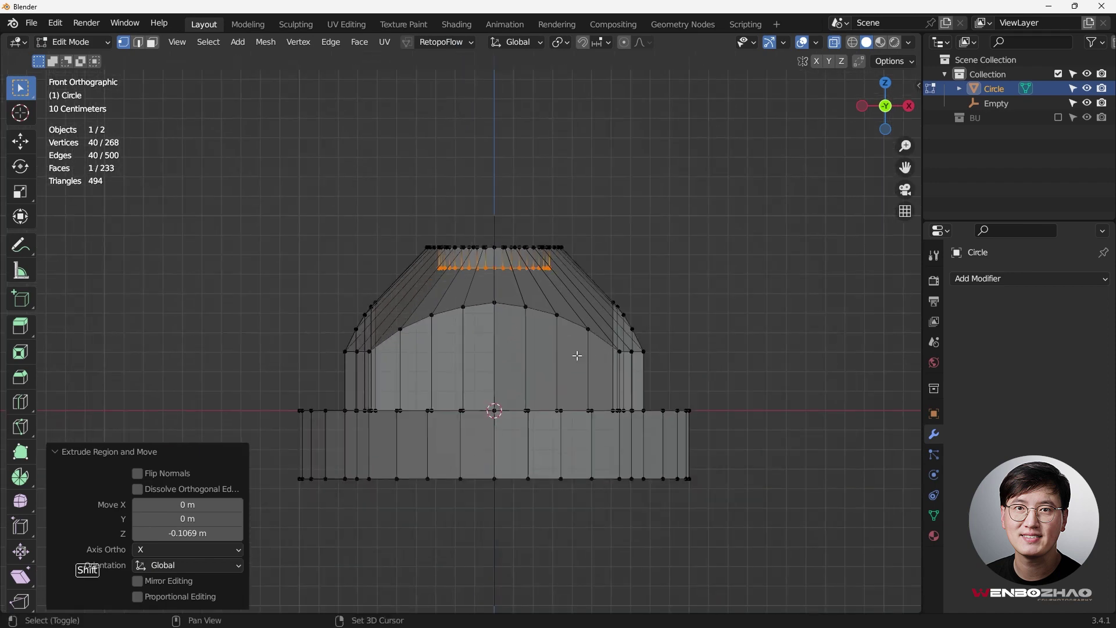
# - Select the open edge loop at the underside of the base, fill it with a face and inset that face
pyautogui.keyDown('shift'); pyautogui.moveTo(578, 357); pyautogui.dragTo(628, 314, button='middle'); pyautogui.keyUp('shift')
pyautogui.press('Tab')
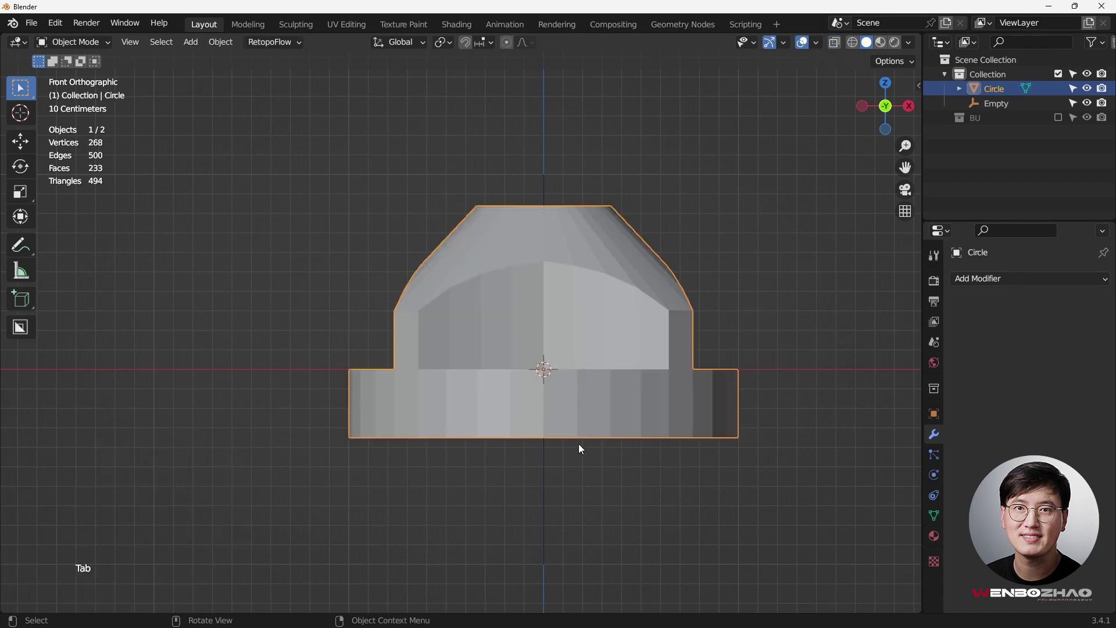
pyautogui.moveTo(578, 444); pyautogui.dragTo(543, 301, button='middle')
pyautogui.press('Tab')
pyautogui.scroll(2, 563, 334)
pyautogui.keyDown('alt'); pyautogui.click(525, 231); pyautogui.keyUp('alt')
pyautogui.scroll(-4, 525, 231)
pyautogui.press('f')
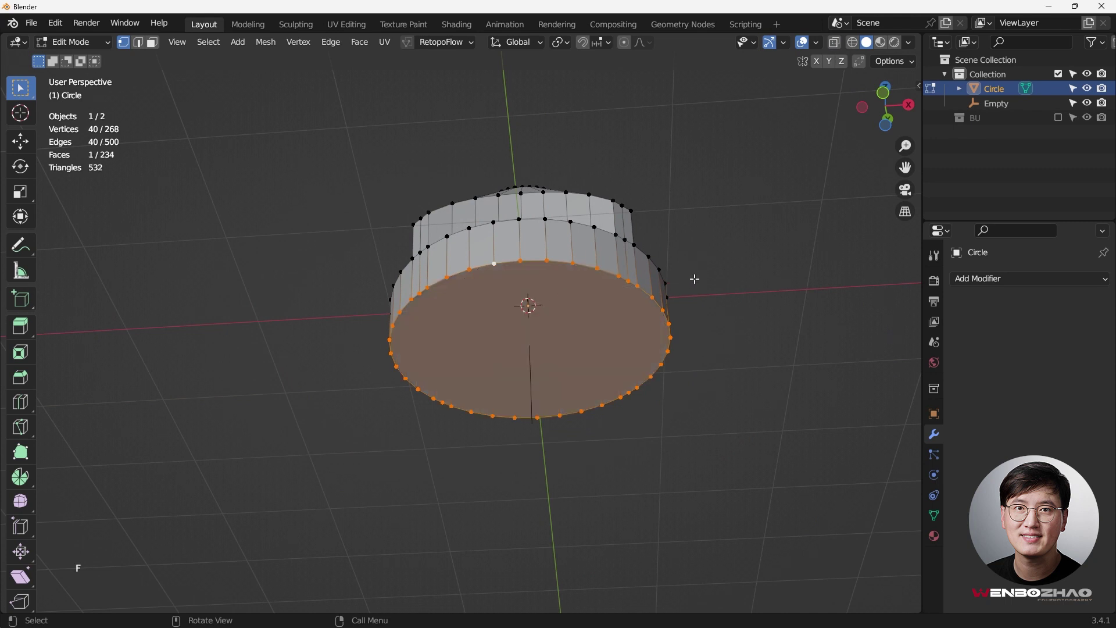
pyautogui.press('i')
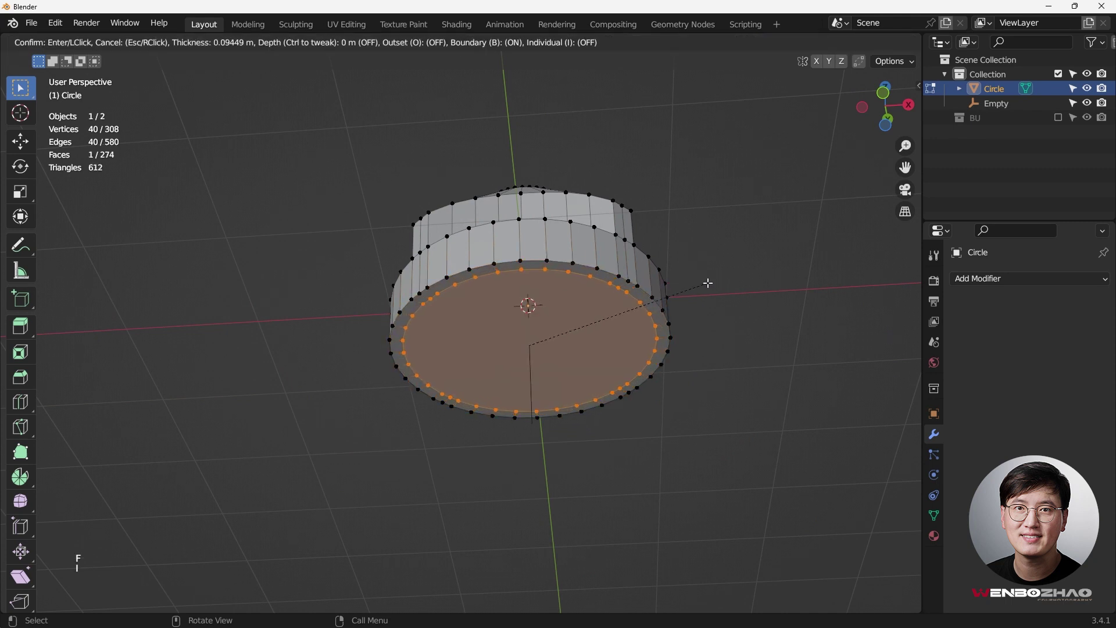
pyautogui.click(667, 298)
# - Try a level 2 Subdivision modifier on the Circle object in Object Mode and remove it again
pyautogui.moveTo(585, 322); pyautogui.dragTo(568, 373, button='middle')
pyautogui.scroll(-4, 568, 375)
pyautogui.scroll(3, 593, 336)
pyautogui.keyDown('shift'); pyautogui.moveTo(627, 321); pyautogui.dragTo(514, 297, button='middle'); pyautogui.keyUp('shift')
pyautogui.click(605, 322)
pyautogui.press('Tab')
pyautogui.click(605, 272)
pyautogui.scroll(3, 535, 343)
pyautogui.scroll(-2, 535, 343)
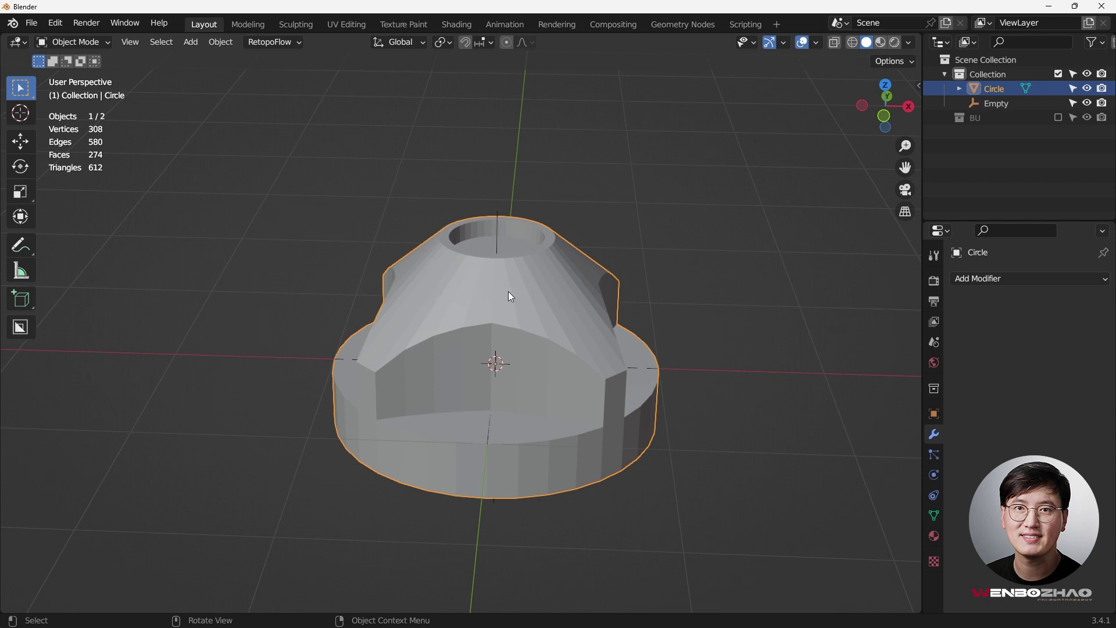
pyautogui.hotkey('ctrl', '2')
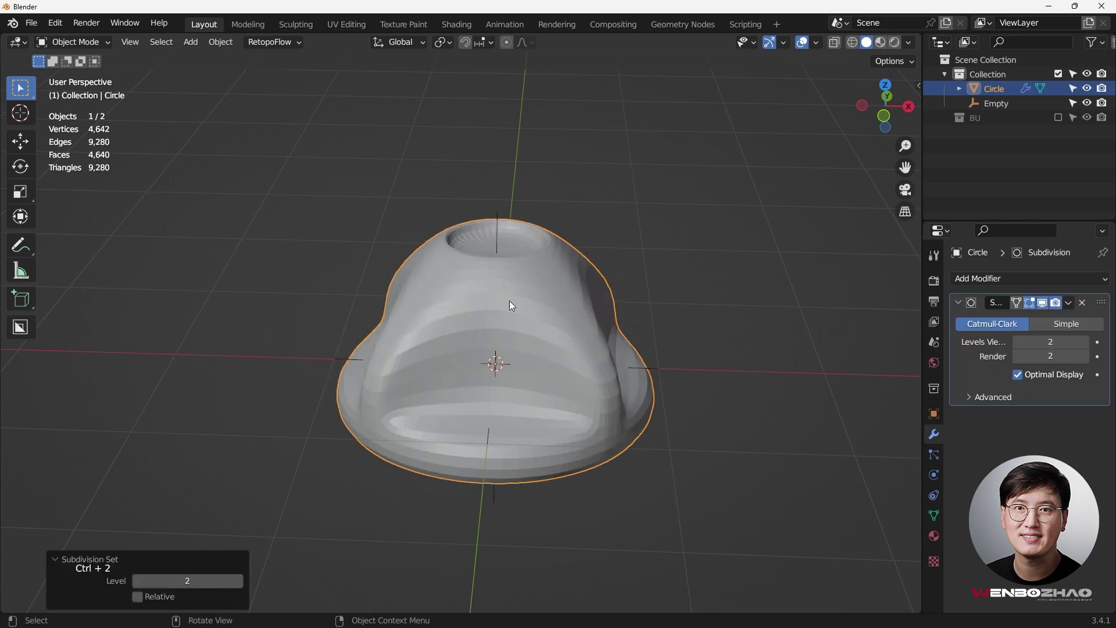
pyautogui.moveTo(494, 362); pyautogui.dragTo(515, 380, button='middle')
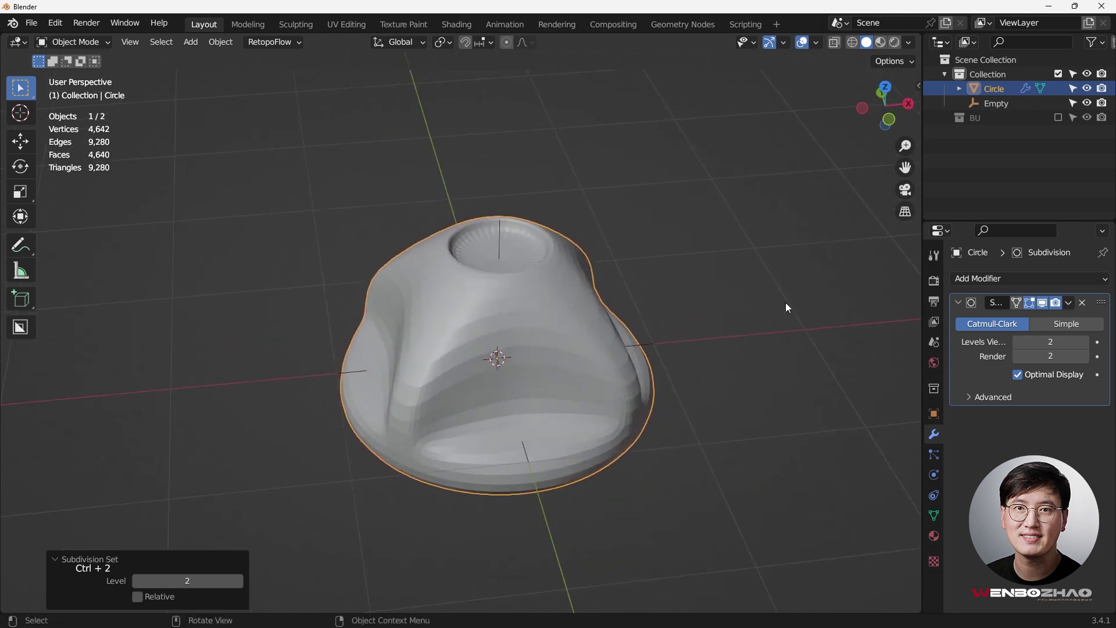
pyautogui.click(1084, 303)
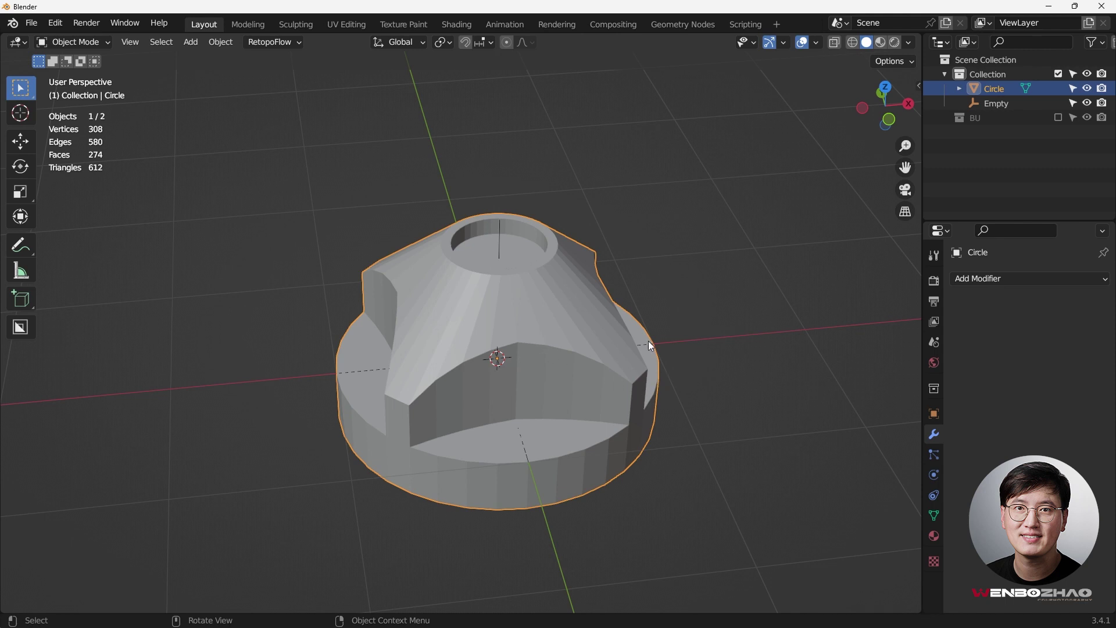
# - In Edit Mode, select all sharp edges of the mesh with a sharpness of 30° and check them around the walls and base
pyautogui.moveTo(652, 346); pyautogui.dragTo(579, 340, button='middle')
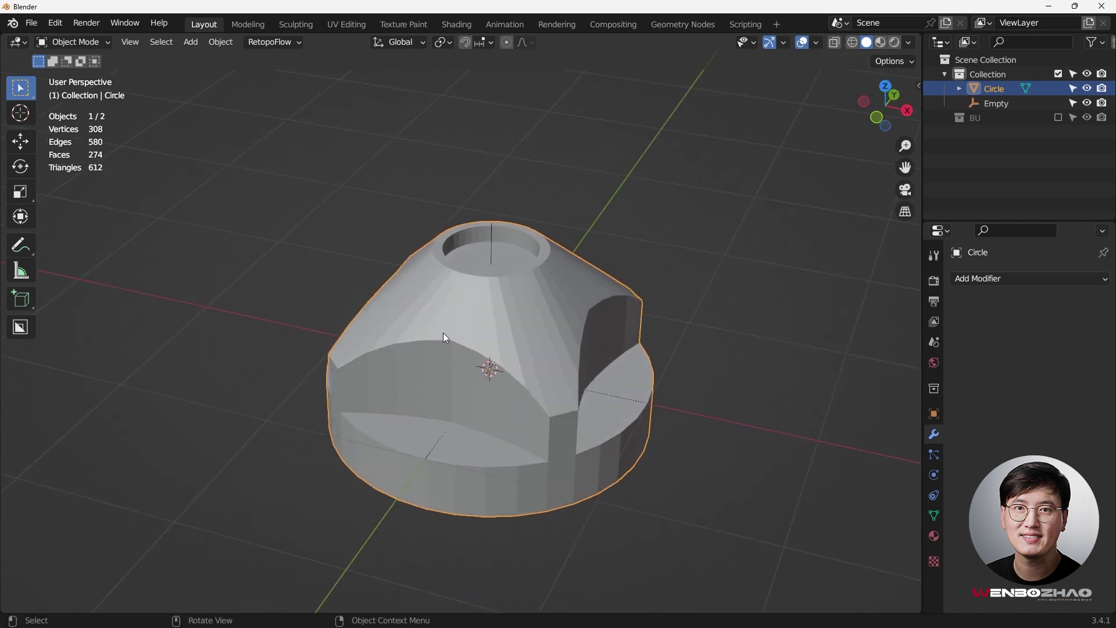
pyautogui.moveTo(443, 333); pyautogui.dragTo(466, 310, button='middle')
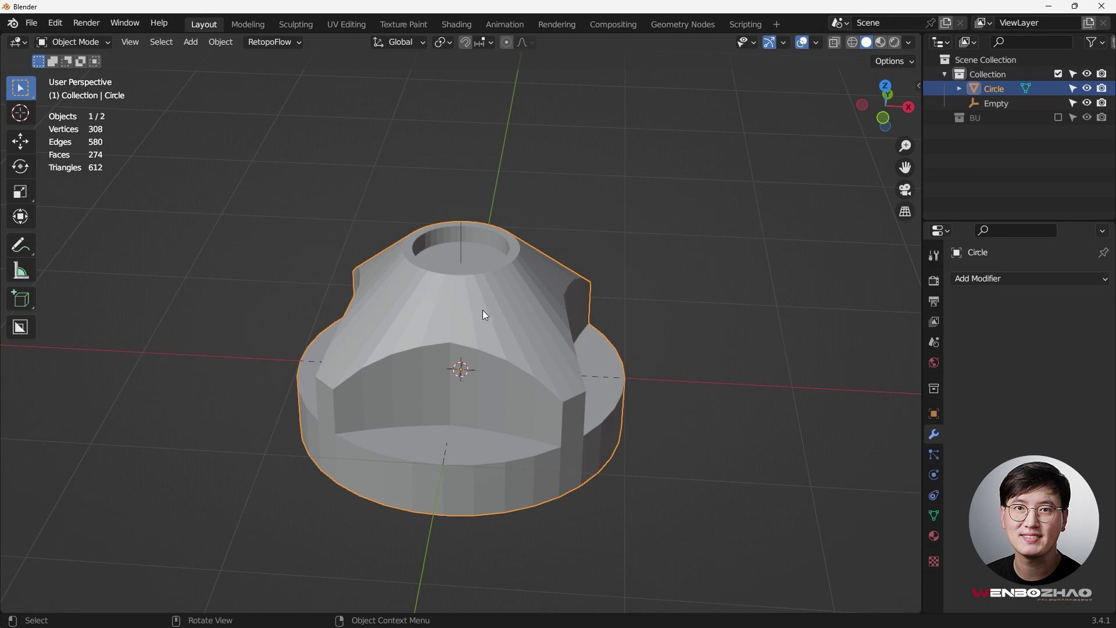
pyautogui.moveTo(485, 314)
pyautogui.mouseDown(button='middle')
pyautogui.moveTo(513, 317)
pyautogui.moveTo(477, 306)
pyautogui.moveTo(496, 297)
pyautogui.mouseUp(button='middle')
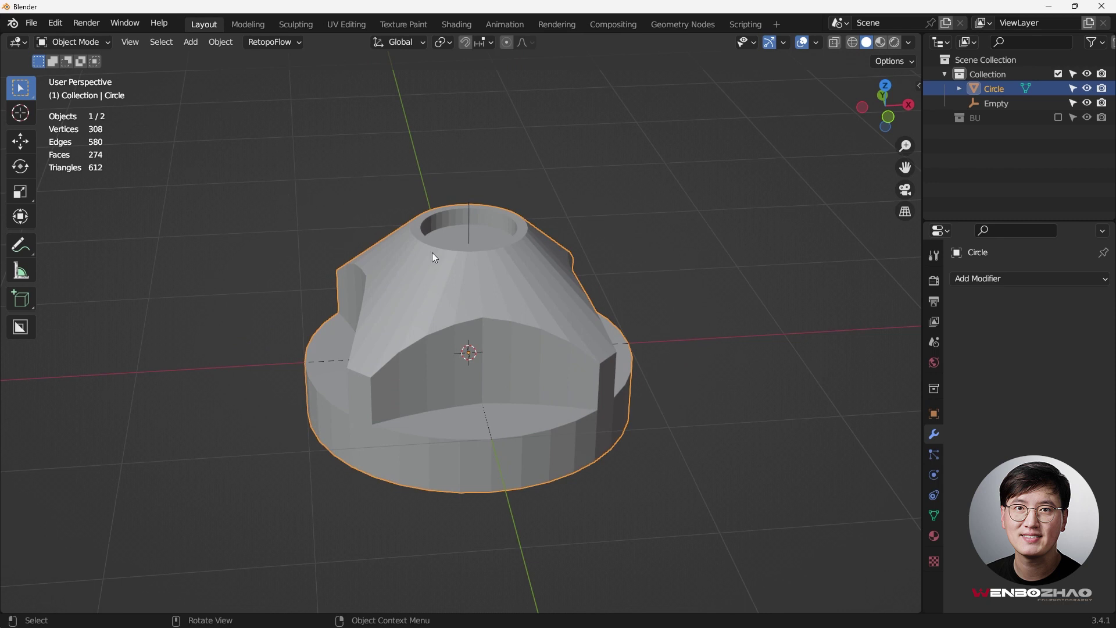
pyautogui.press('Tab')
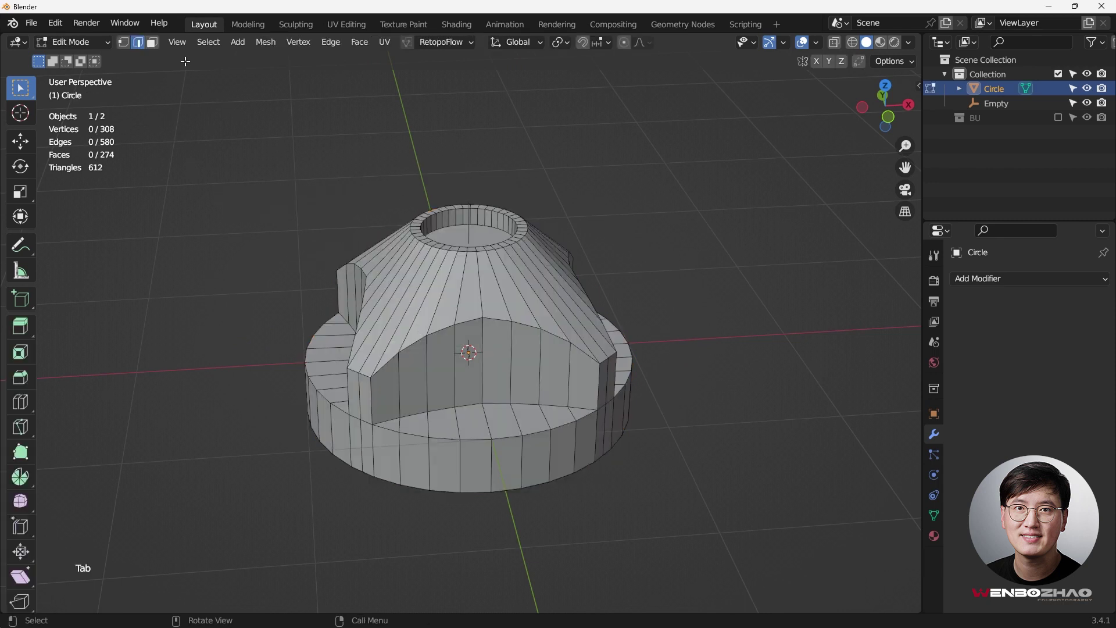
pyautogui.click(209, 44)
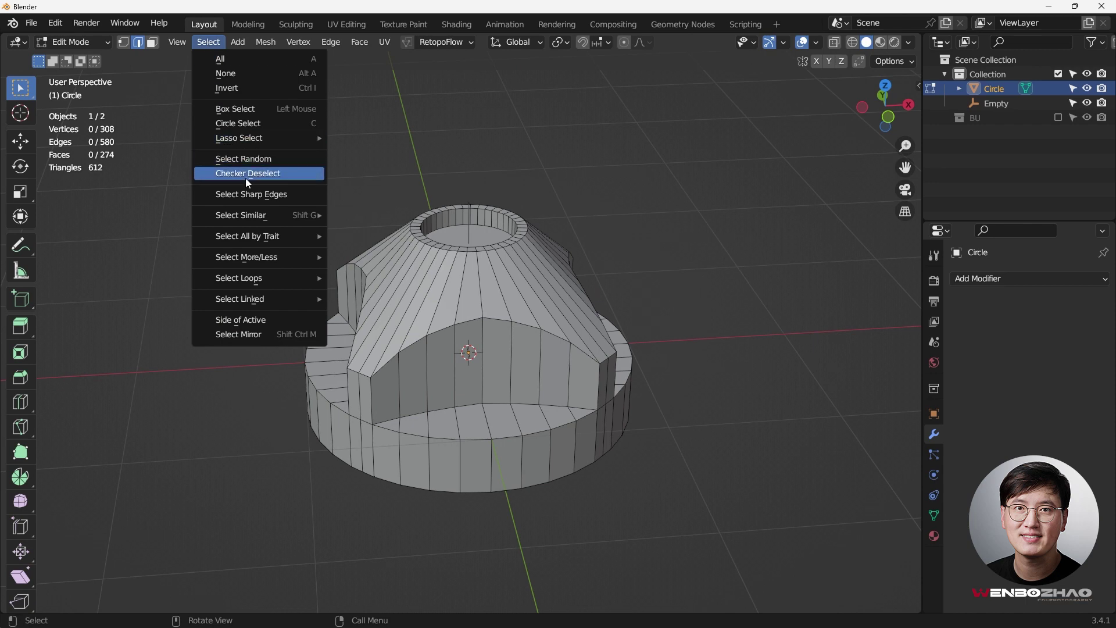
pyautogui.click(253, 198)
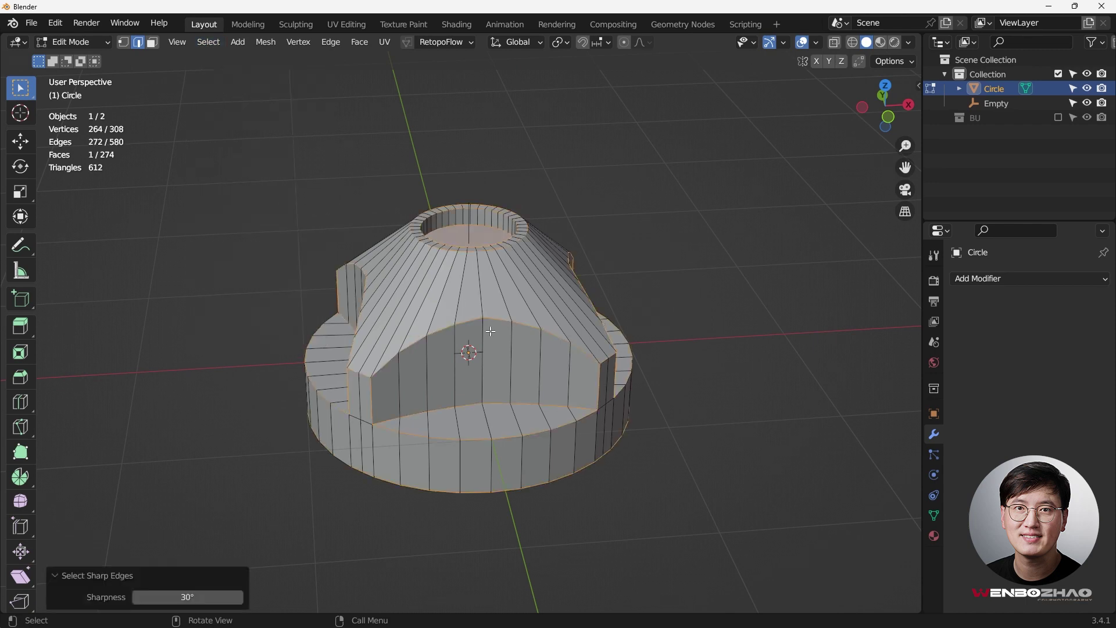
pyautogui.moveTo(491, 332); pyautogui.dragTo(581, 353, button='middle')
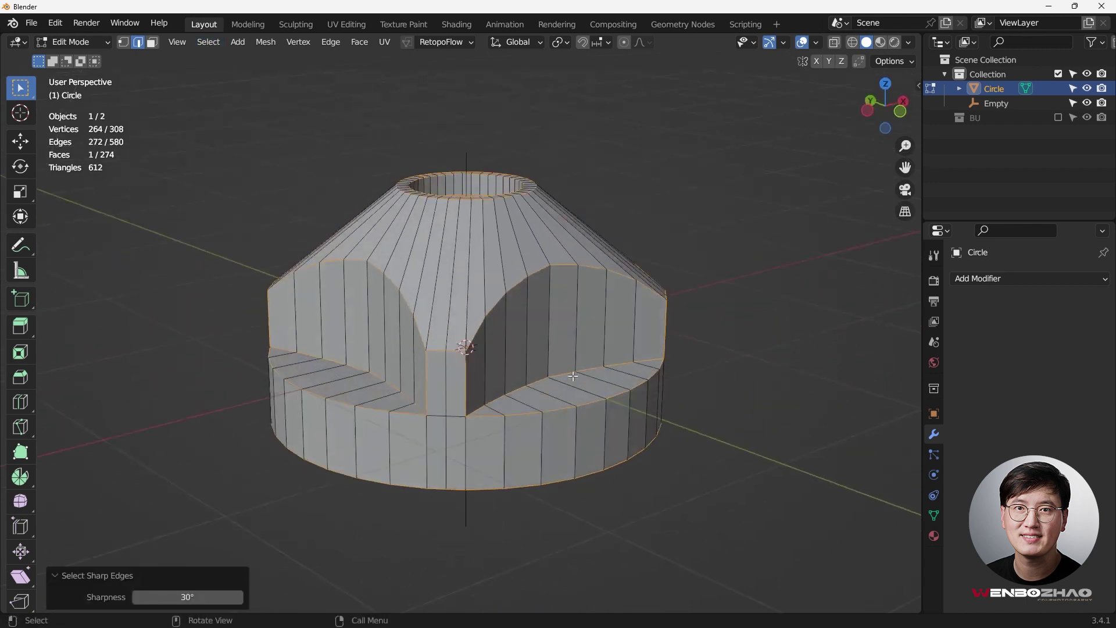
pyautogui.scroll(3, 513, 423)
pyautogui.moveTo(513, 423); pyautogui.dragTo(371, 399, button='middle')
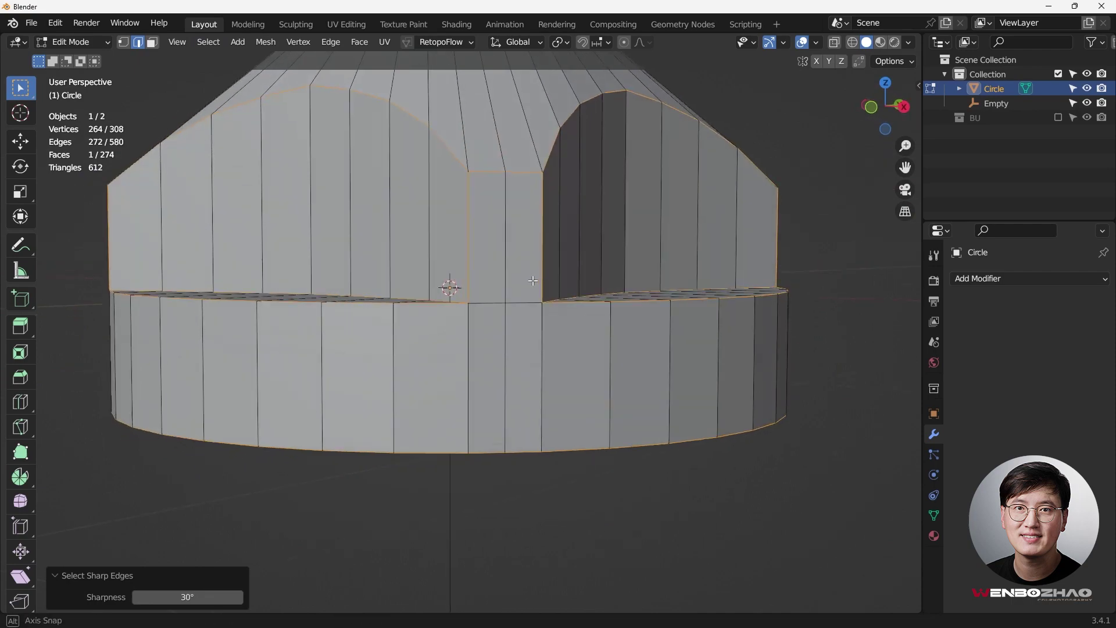
pyautogui.moveTo(542, 278); pyautogui.dragTo(479, 223, button='middle')
pyautogui.scroll(-2, 497, 270)
# - Bevel the selected sharp edges with a width of 0.02 m and 2 segments
pyautogui.hotkey('ctrl', 'b')
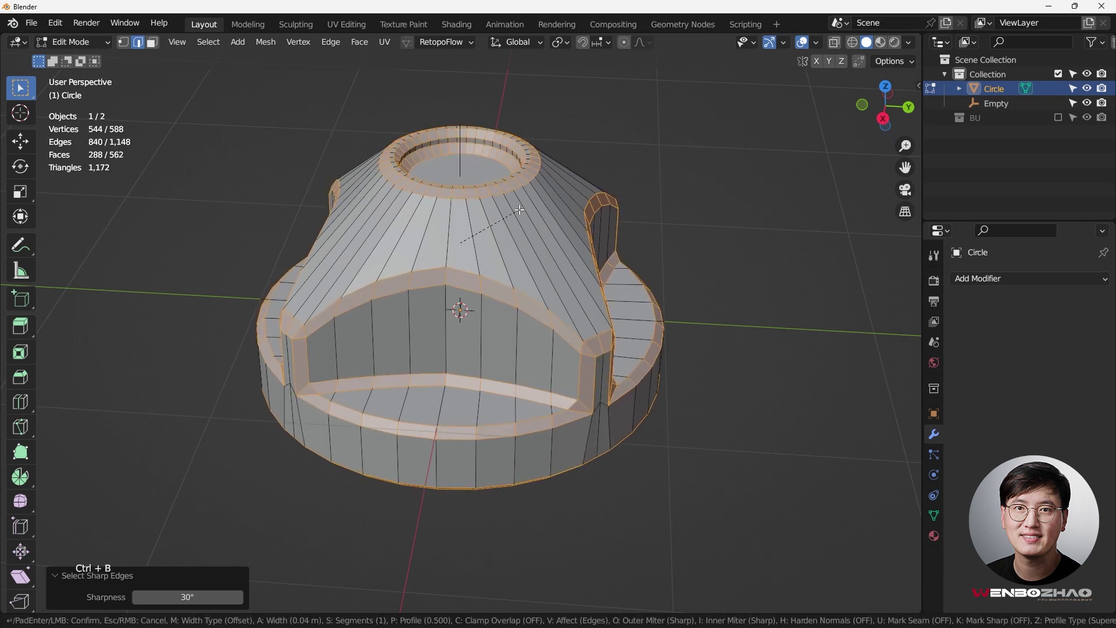
pyautogui.click(520, 209)
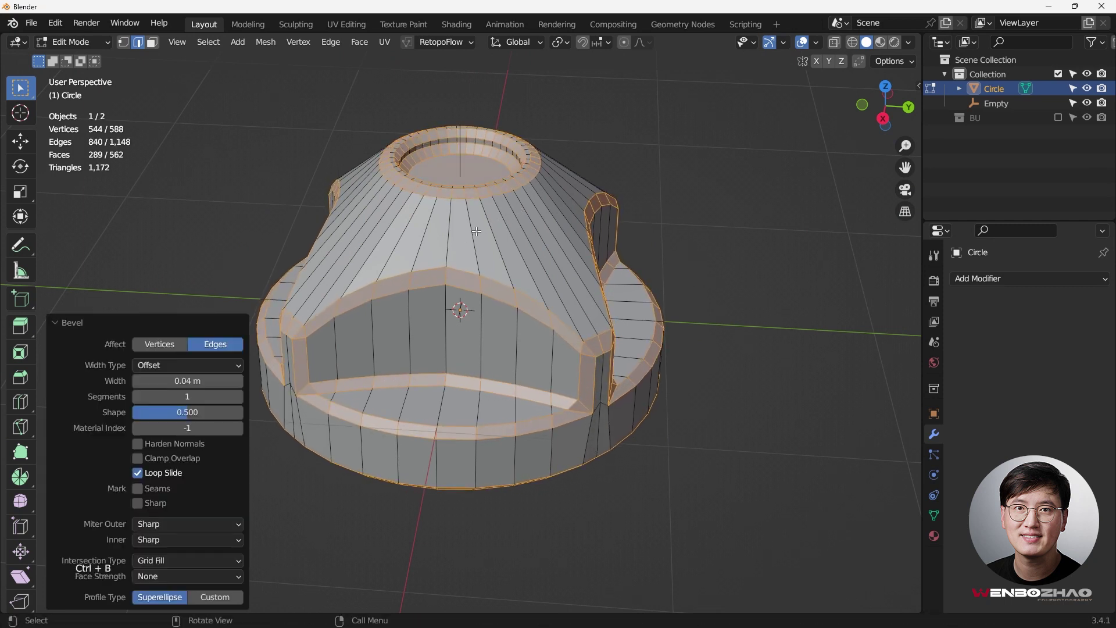
pyautogui.click(181, 381)
pyautogui.moveTo(152, 381); pyautogui.dragTo(197, 381)
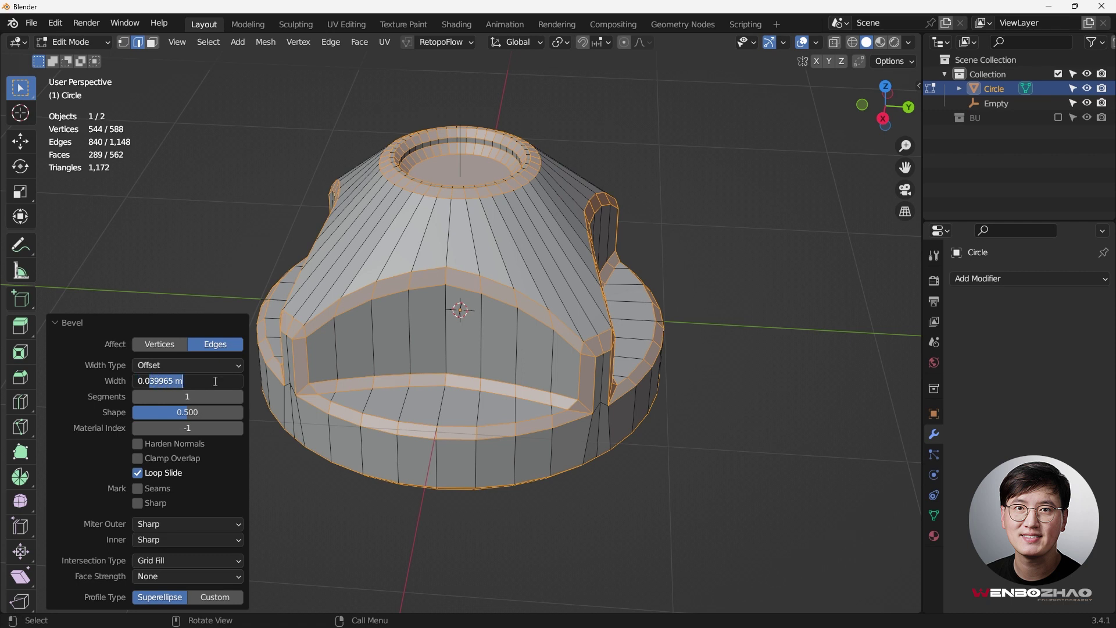
pyautogui.write('2')
pyautogui.press('Return')
pyautogui.click(237, 397)
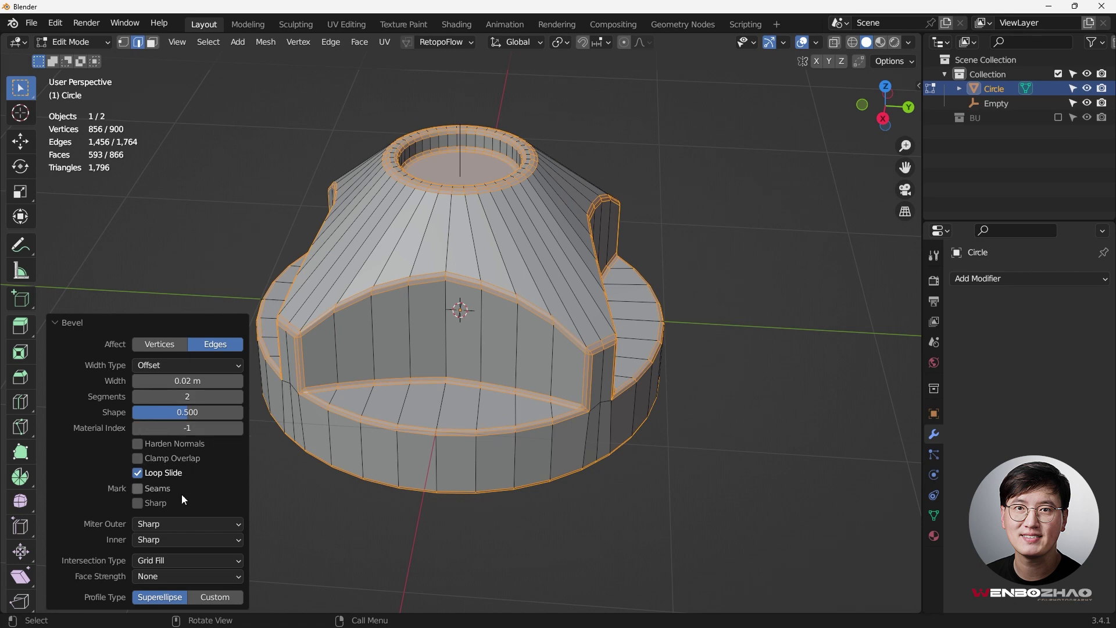
pyautogui.scroll(2, 605, 425)
pyautogui.scroll(1, 604, 425)
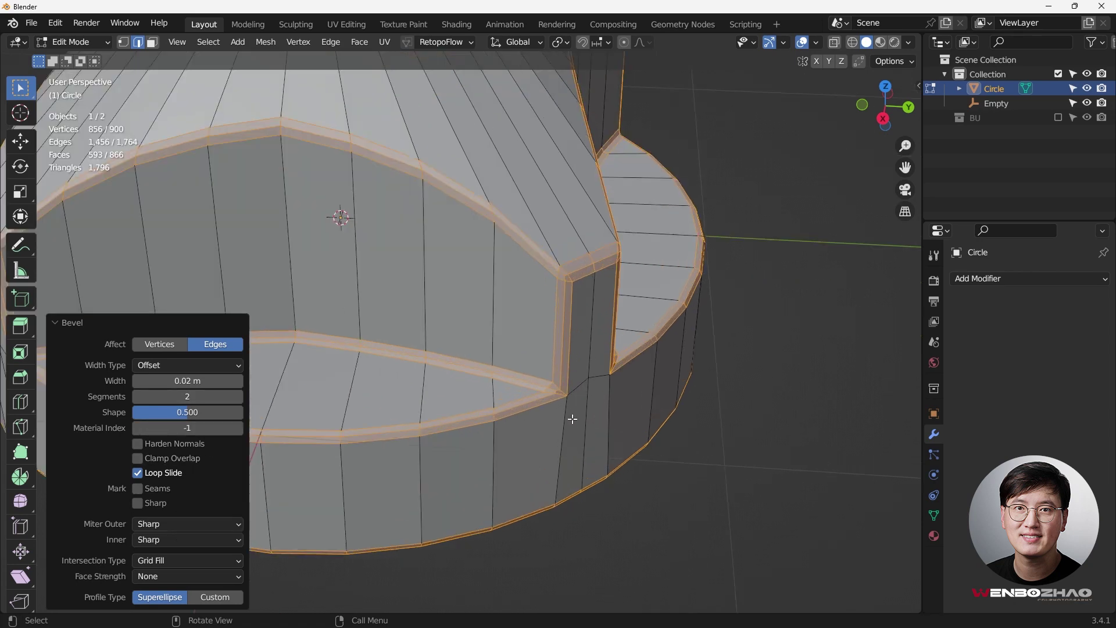
# - Set the bevel's outer miter to Arc, check the corners where walls meet the base, and clear the selection
pyautogui.scroll(1, 558, 395)
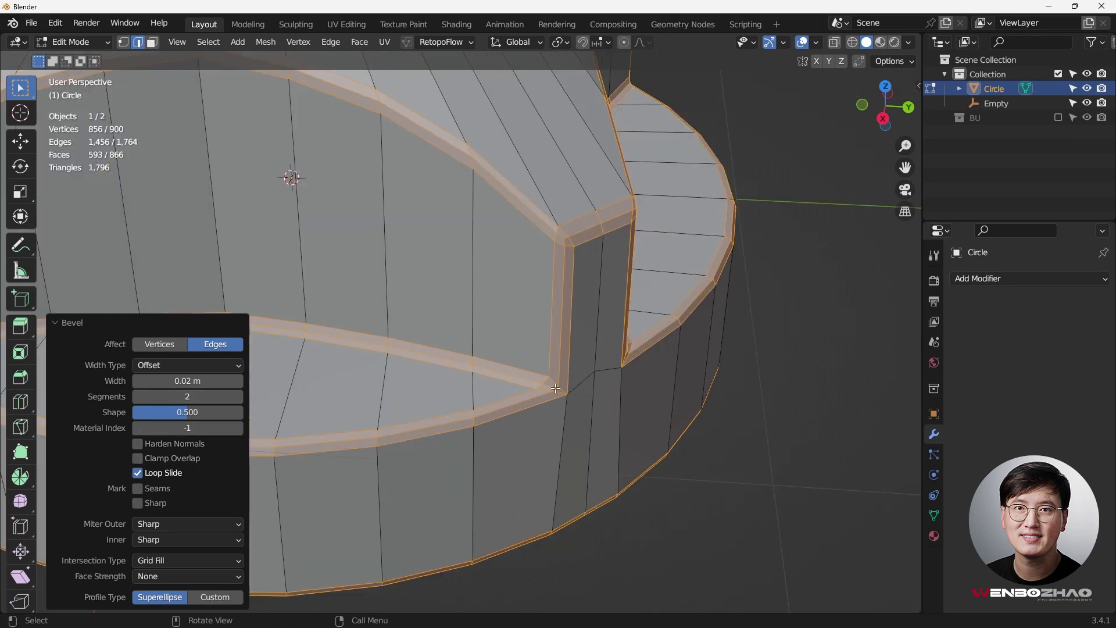
pyautogui.click(187, 523)
pyautogui.click(175, 574)
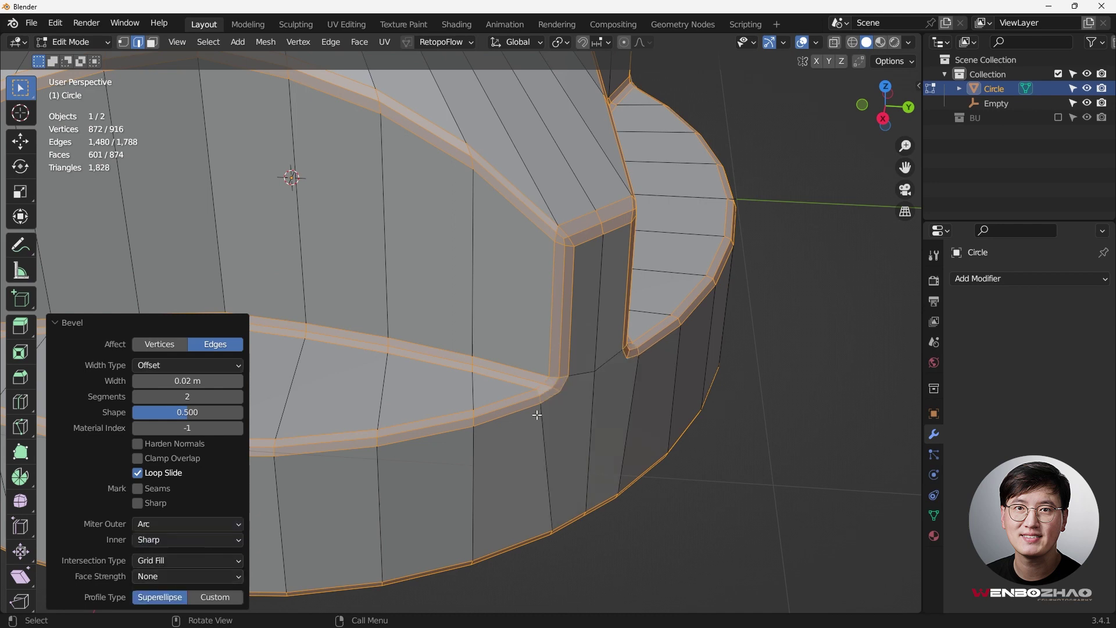
pyautogui.moveTo(568, 391); pyautogui.dragTo(638, 391, button='middle')
pyautogui.scroll(-3, 510, 384)
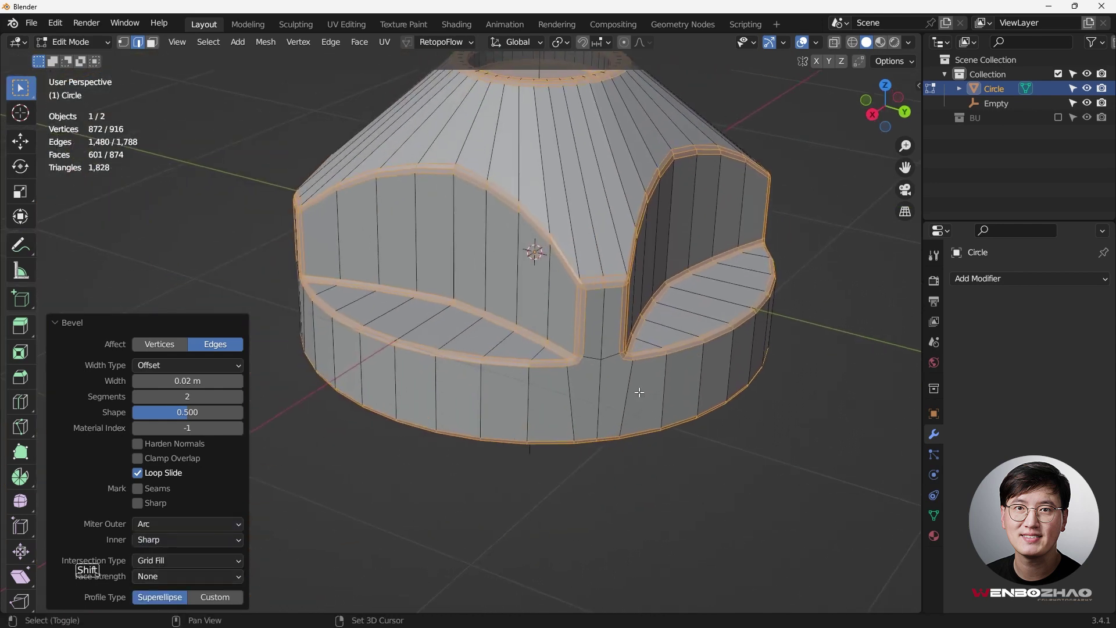
pyautogui.scroll(1, 583, 375)
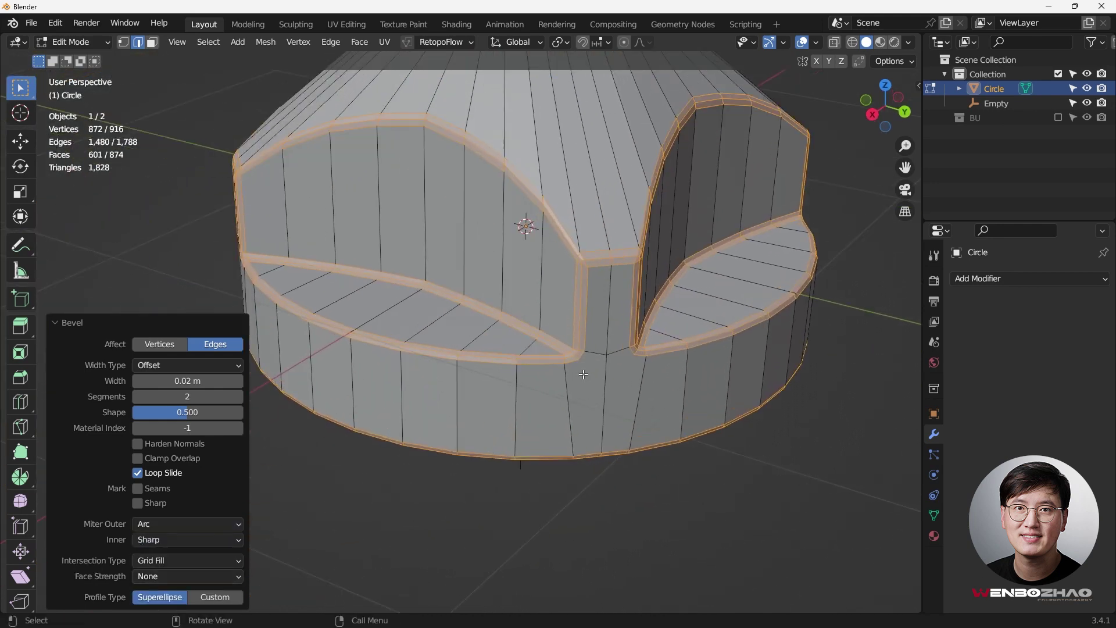
pyautogui.click(547, 518)
pyautogui.scroll(2, 604, 314)
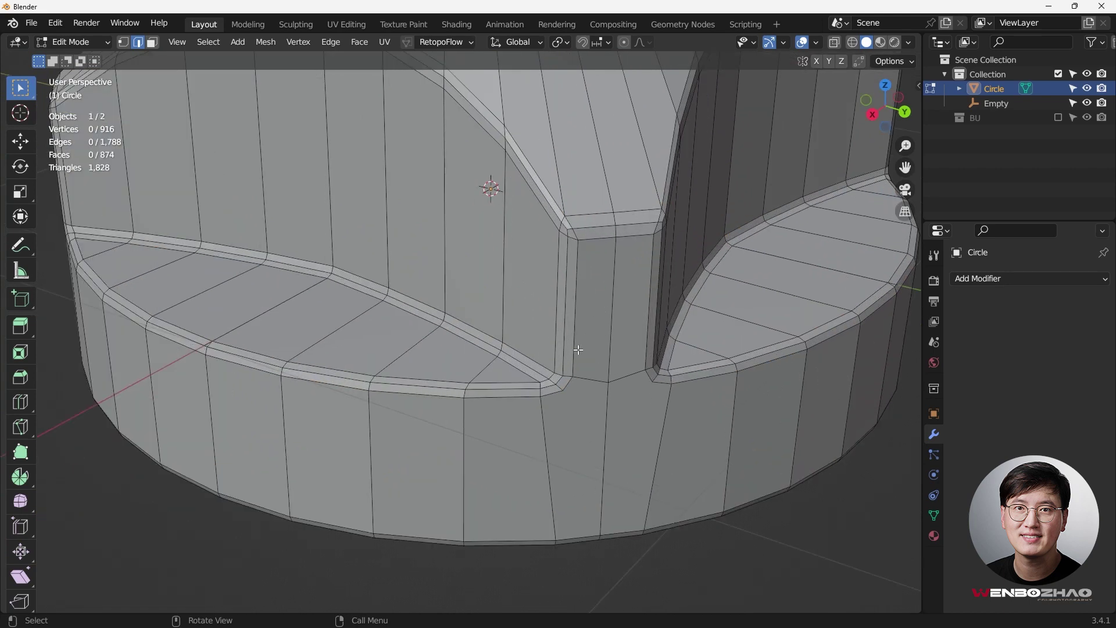
# - Switch to vertex selection for editing the base's side wall beneath the corner pillar
pyautogui.keyDown('shift'); pyautogui.moveTo(585, 371); pyautogui.dragTo(487, 363, button='middle'); pyautogui.keyUp('shift')
pyautogui.scroll(-1, 515, 351)
pyautogui.press('1')
pyautogui.scroll(2, 500, 361)
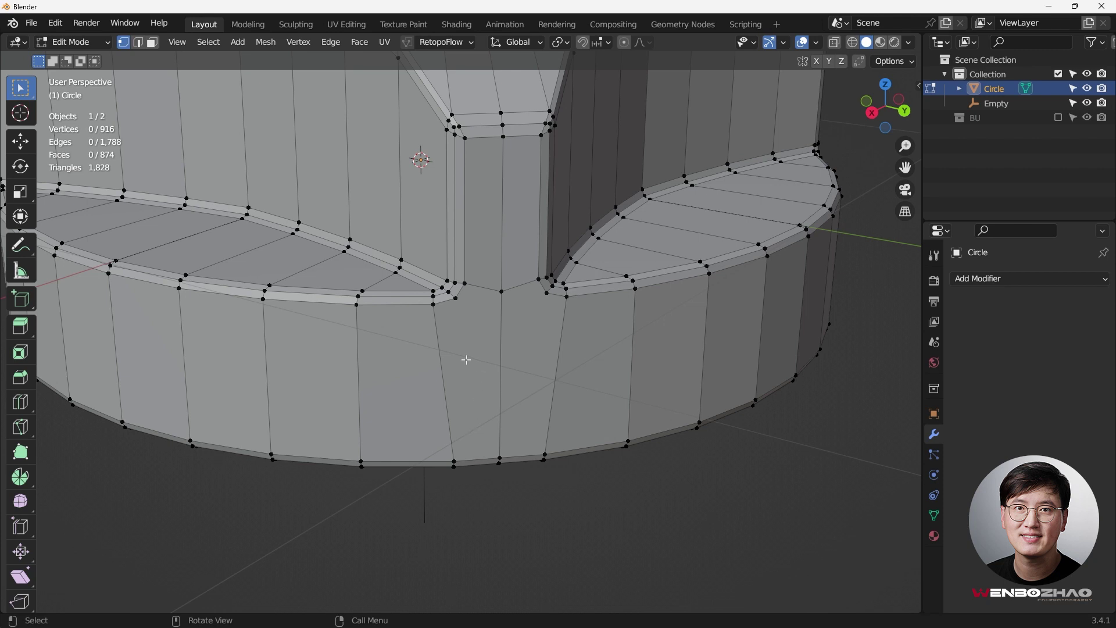
pyautogui.press('ctrl')
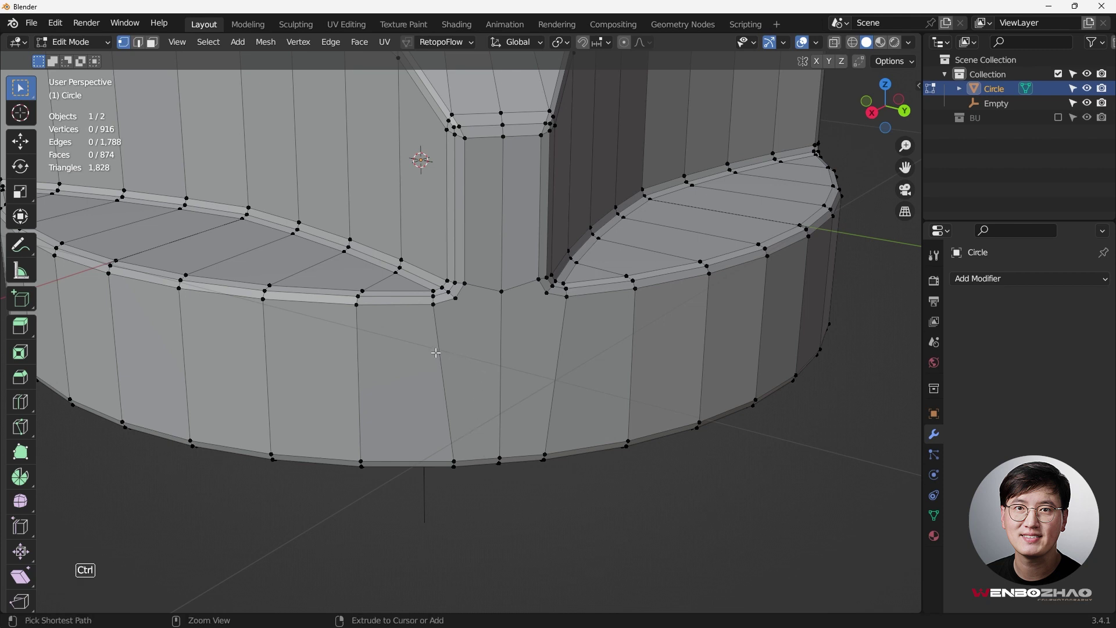
pyautogui.hotkey('ctrl', 'r')
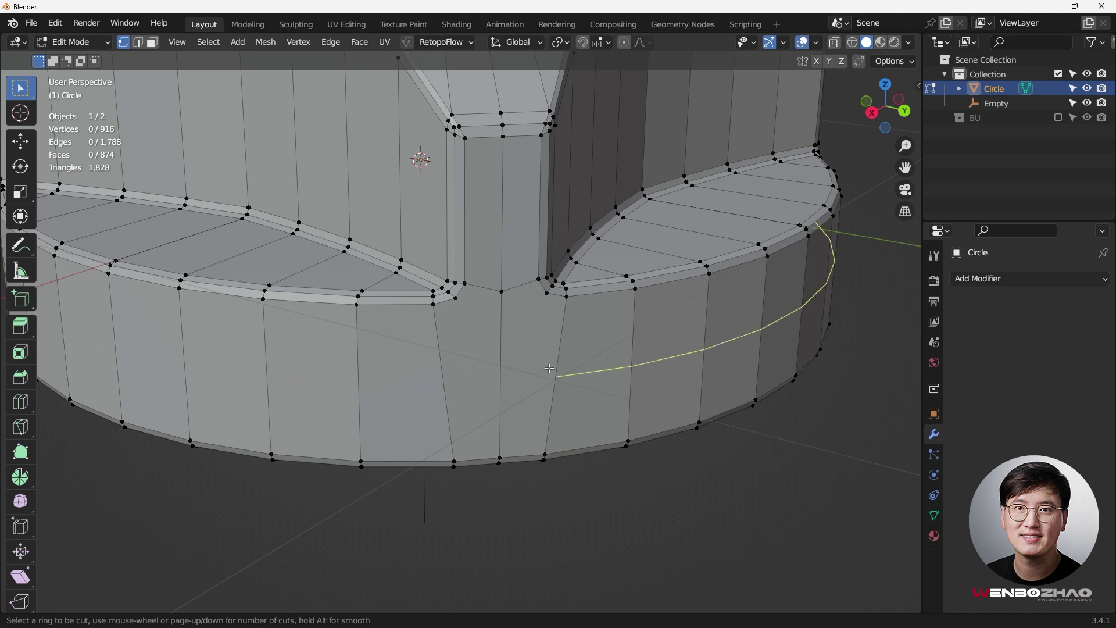
pyautogui.press('Escape')
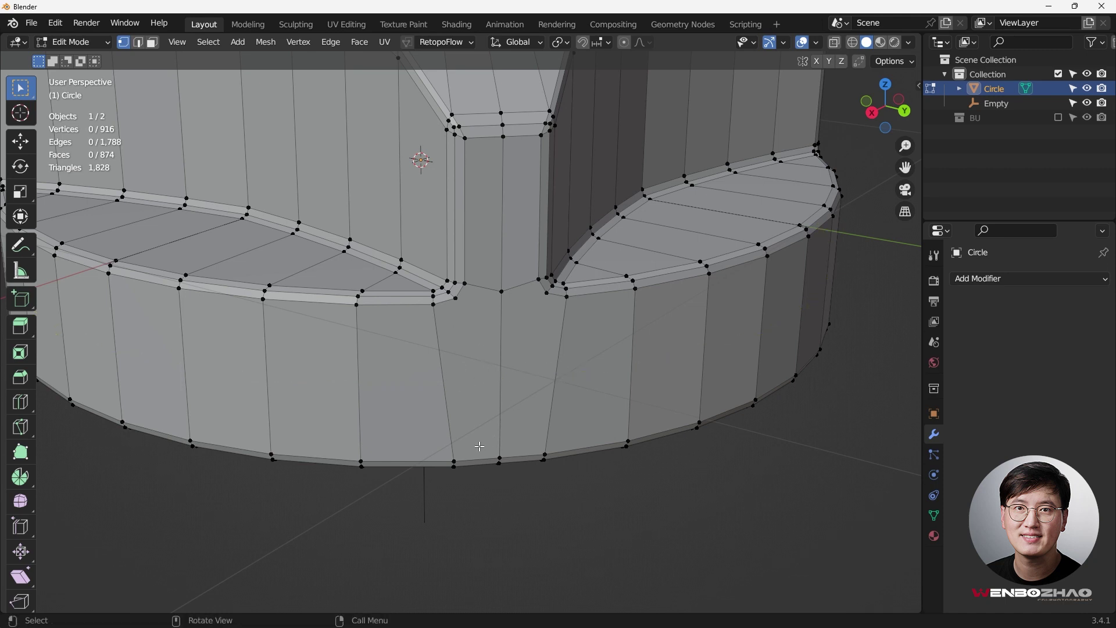
# - Slide the edge loop just above the base's bottom edge upward, with Even and Flipped on and a factor of about 0.504
pyautogui.keyDown('alt'); pyautogui.click(476, 461); pyautogui.keyUp('alt')
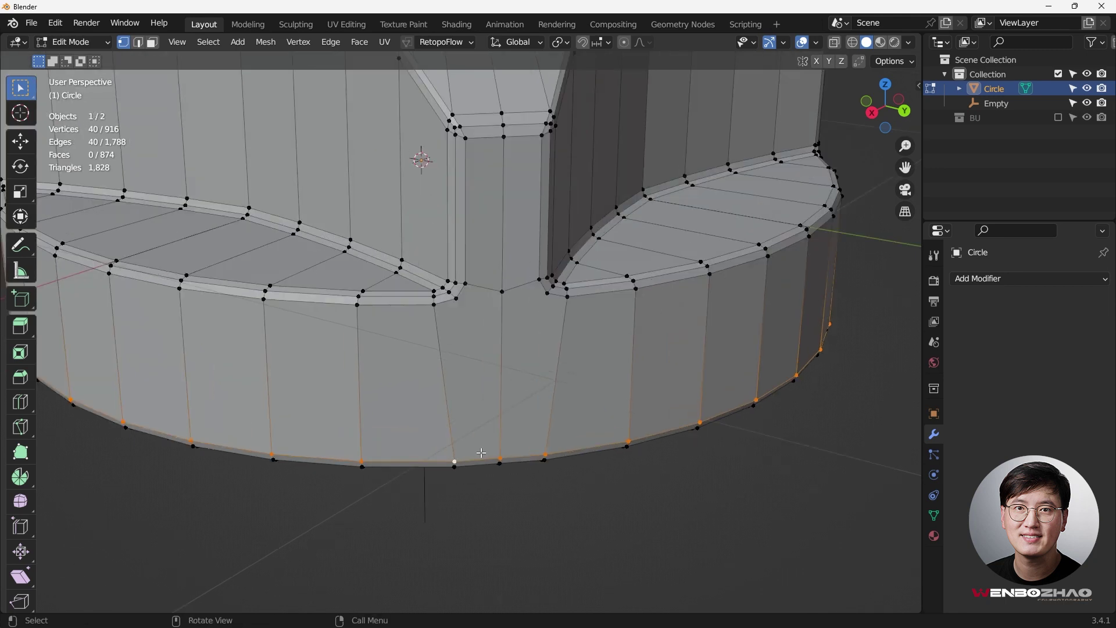
pyautogui.press('g')
pyautogui.press('g')
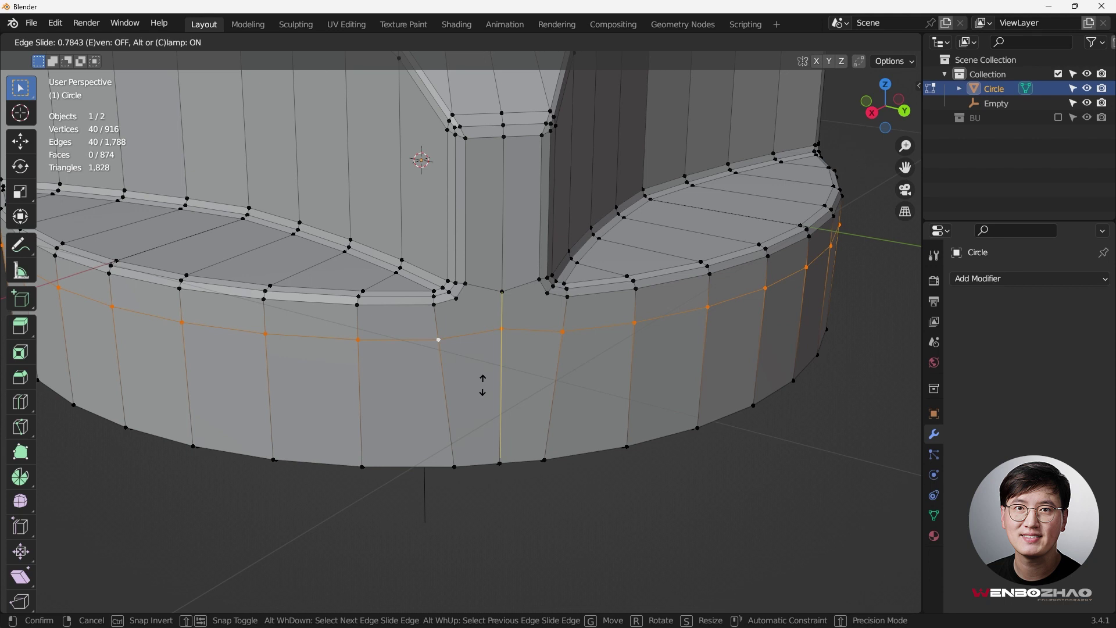
pyautogui.press('e')
pyautogui.press('f')
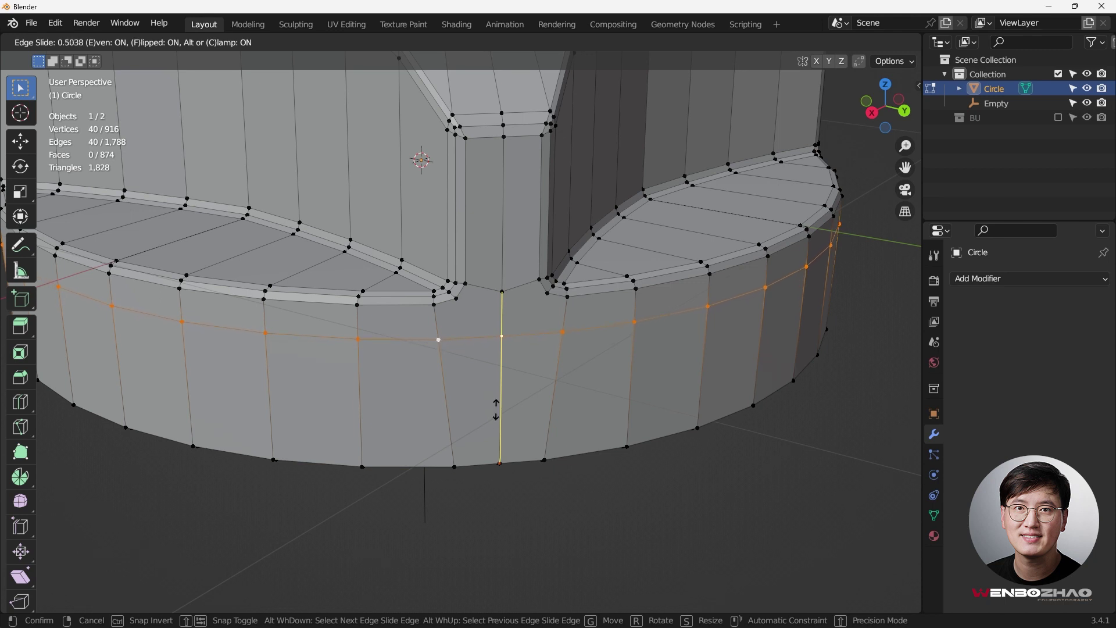
pyautogui.click(496, 409)
# - Add two evenly spaced loop cuts around the base's side, below the raised edge loop
pyautogui.hotkey('ctrl', 'r')
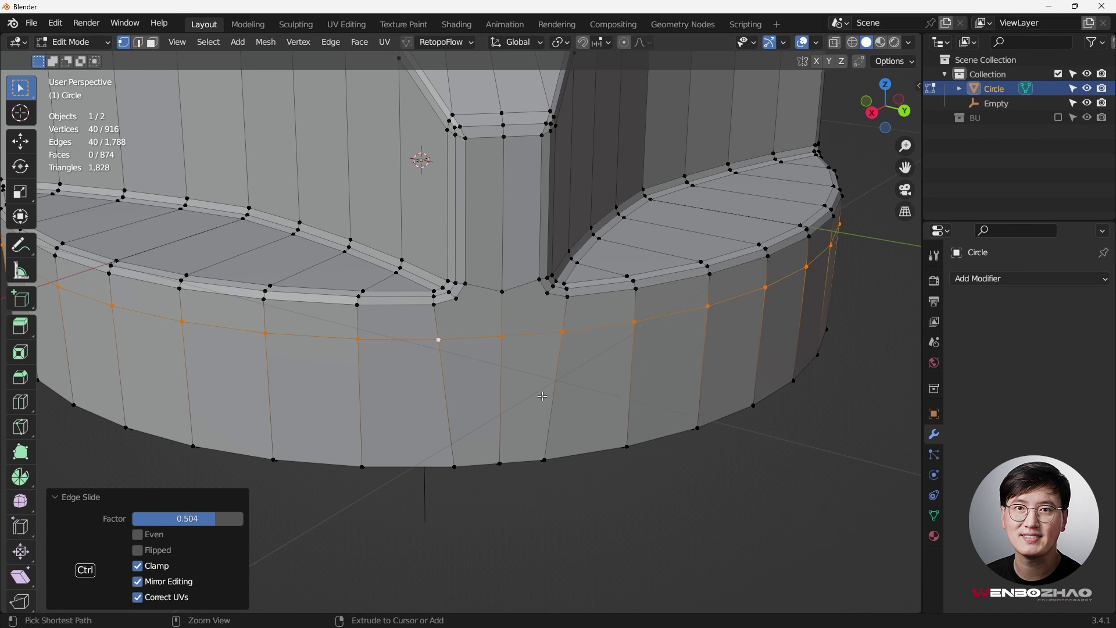
pyautogui.scroll(1, 543, 397)
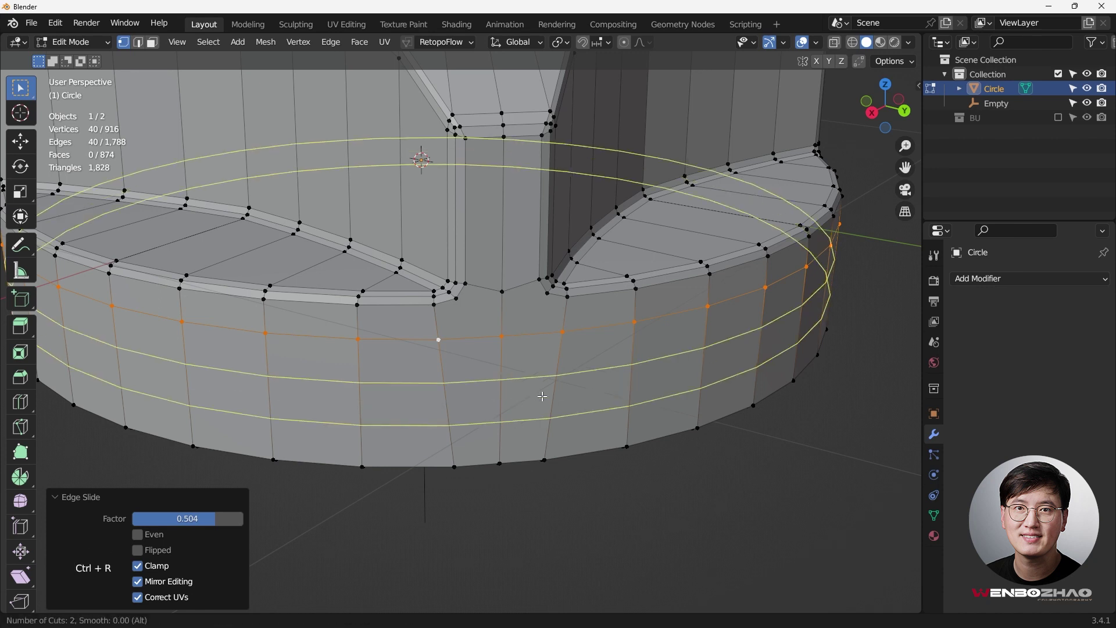
pyautogui.click(543, 397)
pyautogui.rightClick(543, 398)
# - Slide the lowest new loop down to the base's bottom edge (factor about -0.836) and the middle loop slightly downward
pyautogui.keyDown('alt'); pyautogui.click(521, 424); pyautogui.keyUp('alt')
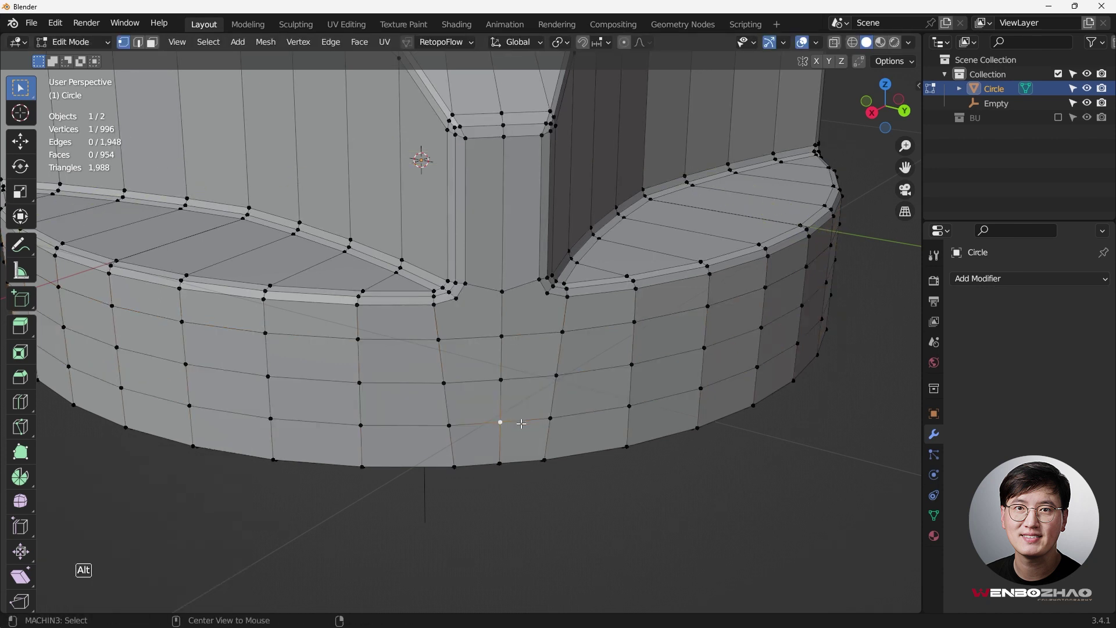
pyautogui.press('g')
pyautogui.press('g')
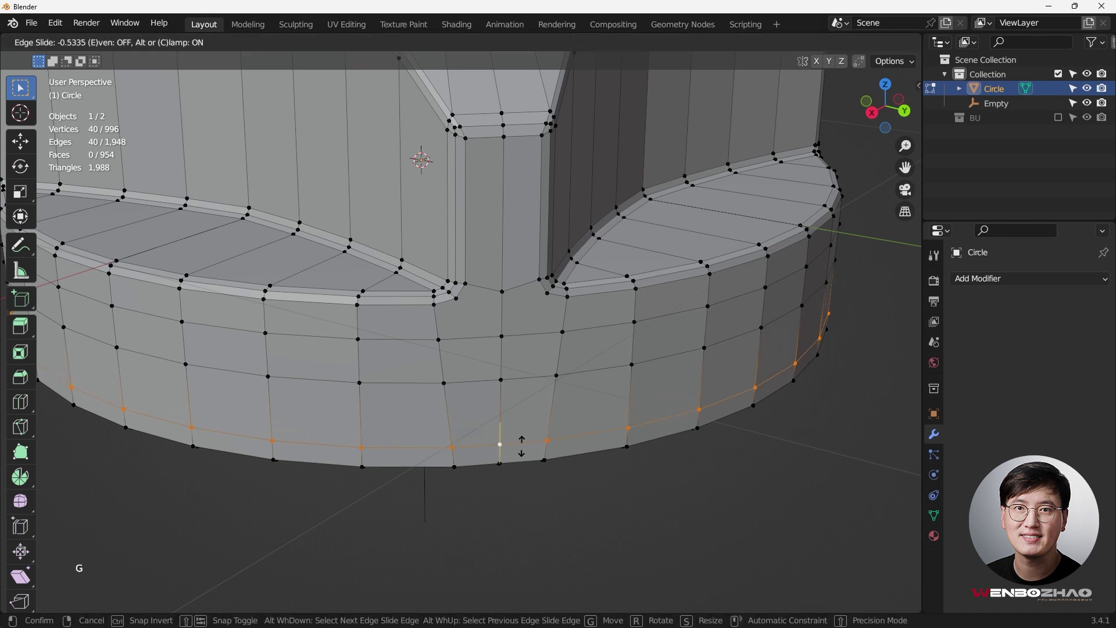
pyautogui.click(520, 454)
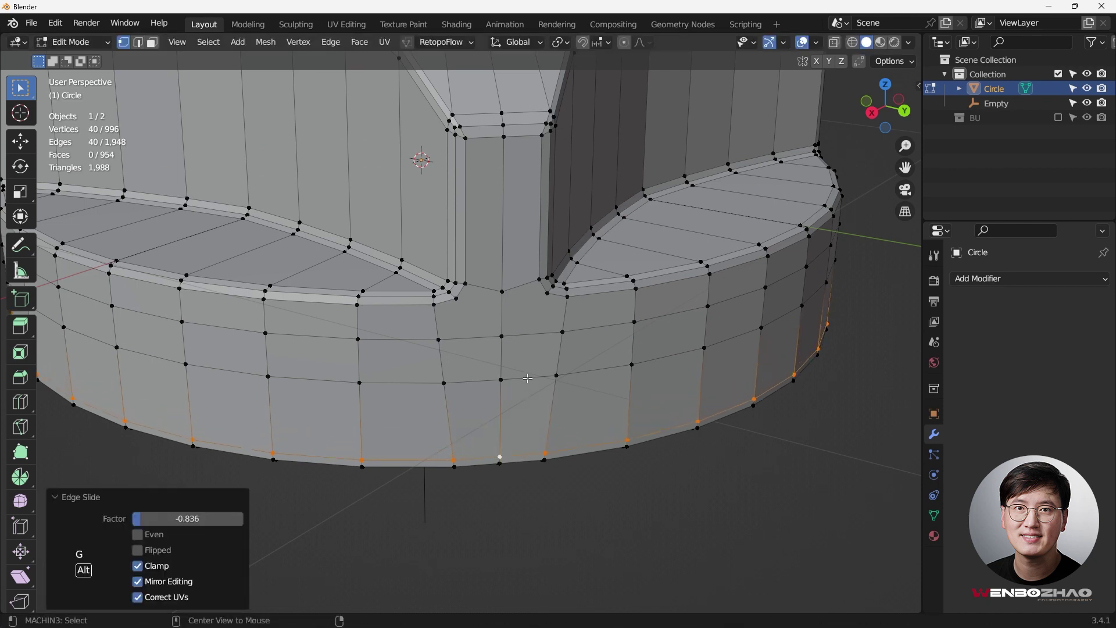
pyautogui.hotkey('ctrl', 'z')
pyautogui.press('g')
pyautogui.press('g')
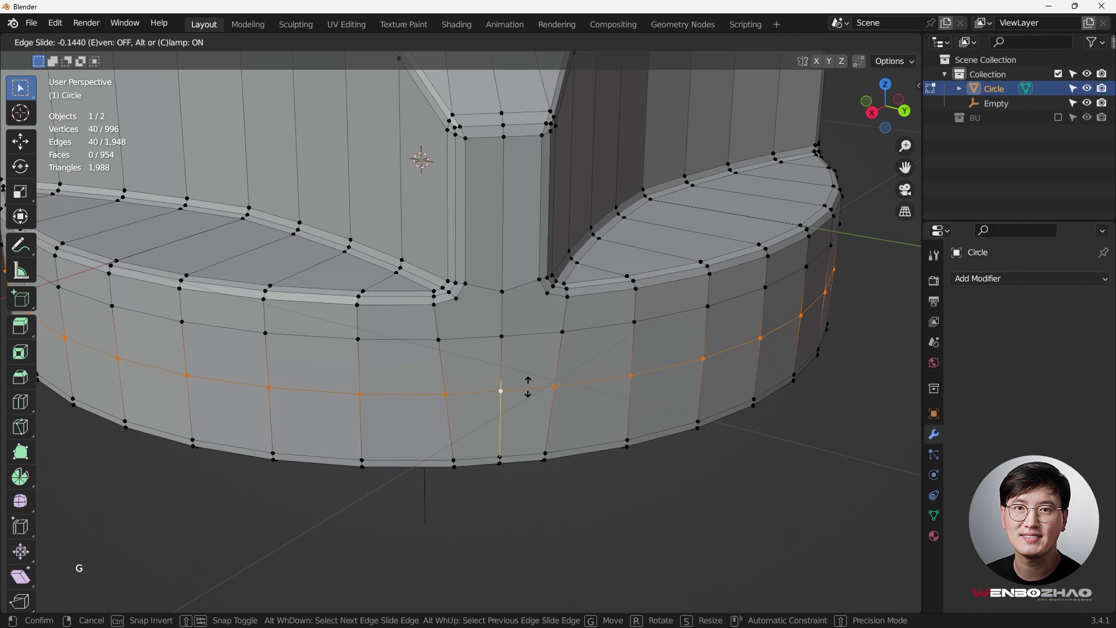
pyautogui.click(528, 386)
# - Connect the two bevel corner vertices beneath the first pillar to the middle vertex of the base's upper edge loop
pyautogui.moveTo(497, 347); pyautogui.dragTo(407, 309, button='middle')
pyautogui.scroll(-3, 460, 321)
pyautogui.scroll(3, 398, 302)
pyautogui.moveTo(387, 264); pyautogui.dragTo(392, 265)
pyautogui.keyDown('shift'); pyautogui.click(450, 316); pyautogui.keyUp('shift')
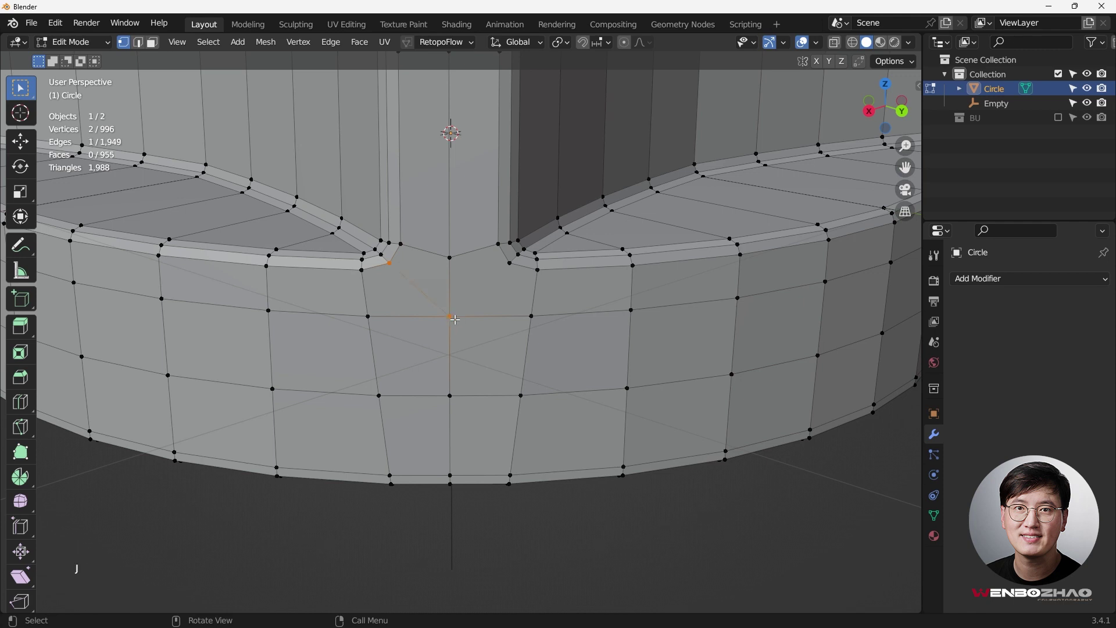
pyautogui.moveTo(448, 307)
pyautogui.mouseDown()
pyautogui.moveTo(461, 342)
pyautogui.moveTo(460, 323)
pyautogui.mouseUp()
pyautogui.scroll(2, 500, 274)
pyautogui.keyDown('shift'); pyautogui.click(515, 257); pyautogui.keyUp('shift')
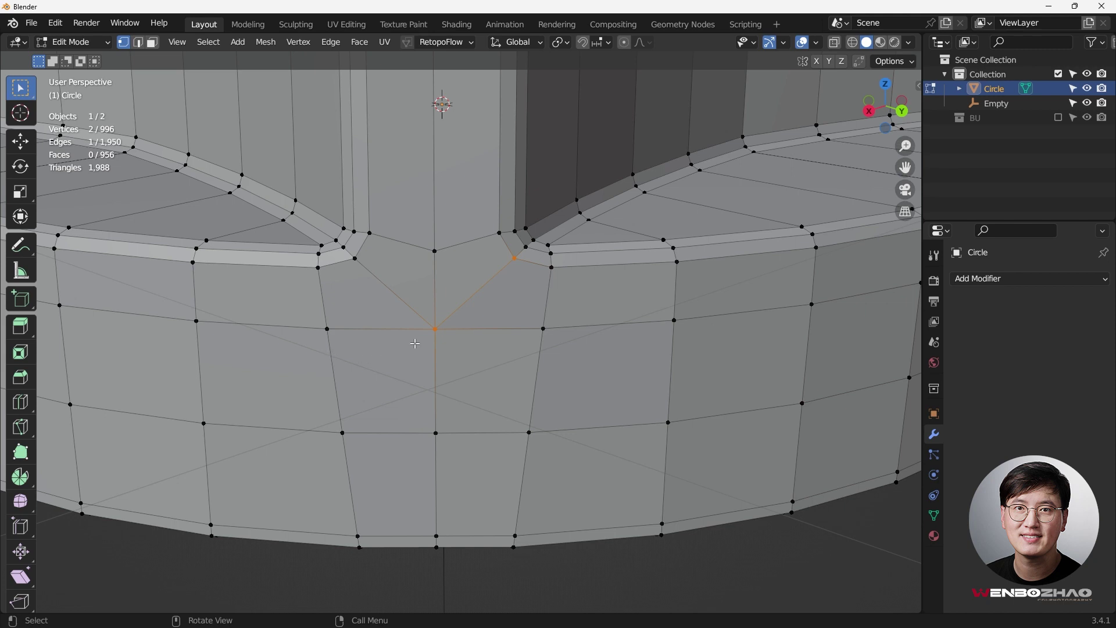
# - Examine the connected corner topology and the edge loops around the base's side and underside
pyautogui.scroll(-2, 428, 320)
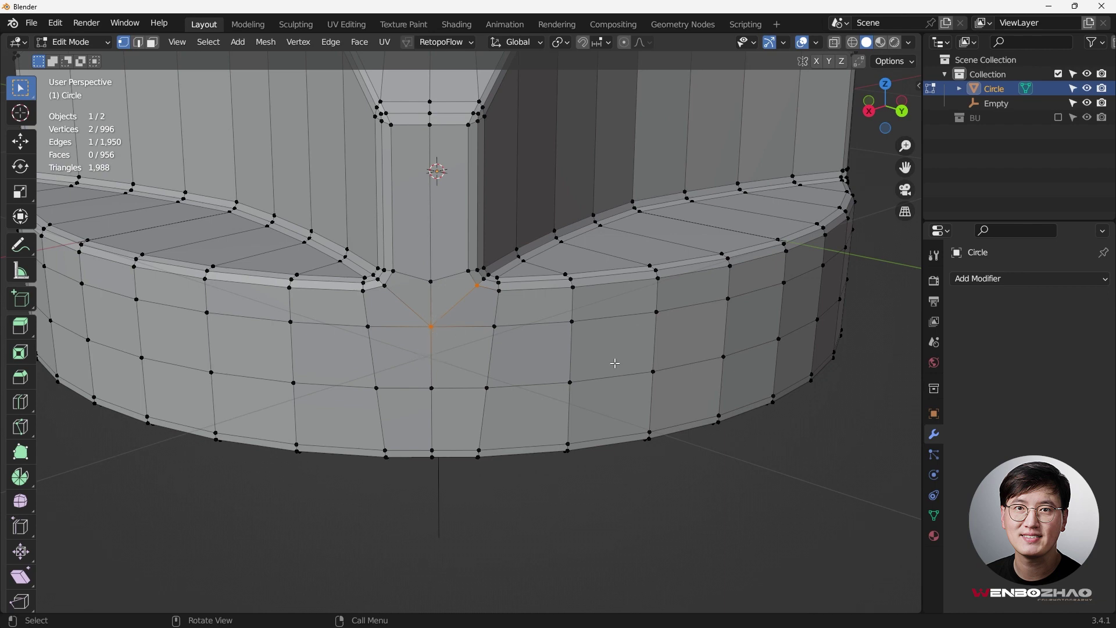
pyautogui.moveTo(551, 420); pyautogui.dragTo(531, 382, button='middle')
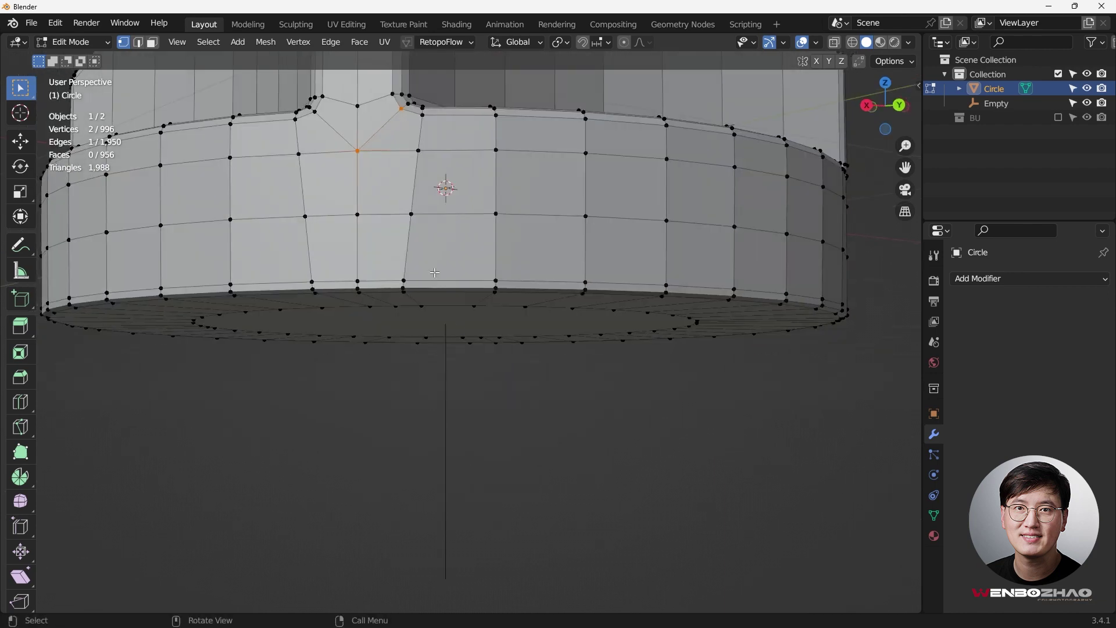
pyautogui.scroll(-2, 564, 273)
pyautogui.moveTo(520, 293); pyautogui.dragTo(525, 329, button='middle')
pyautogui.scroll(5, 526, 329)
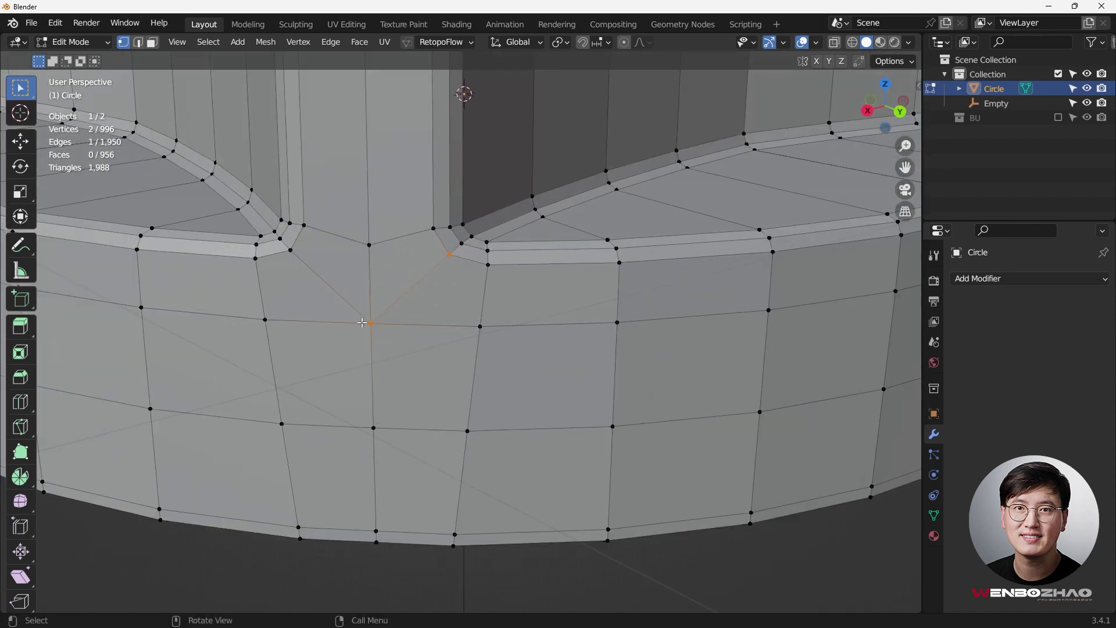
pyautogui.scroll(-3, 374, 315)
pyautogui.scroll(-1, 406, 321)
pyautogui.keyDown('shift'); pyautogui.moveTo(382, 319); pyautogui.dragTo(388, 327, button='middle'); pyautogui.keyUp('shift')
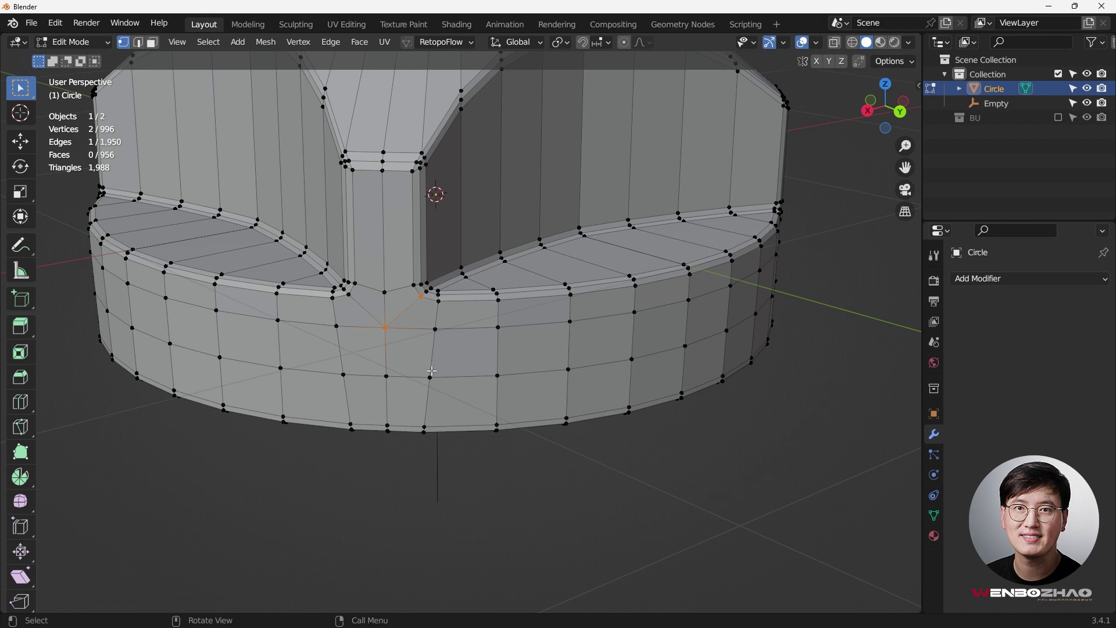
pyautogui.keyDown('shift'); pyautogui.moveTo(432, 371); pyautogui.dragTo(483, 382, button='middle'); pyautogui.keyUp('shift')
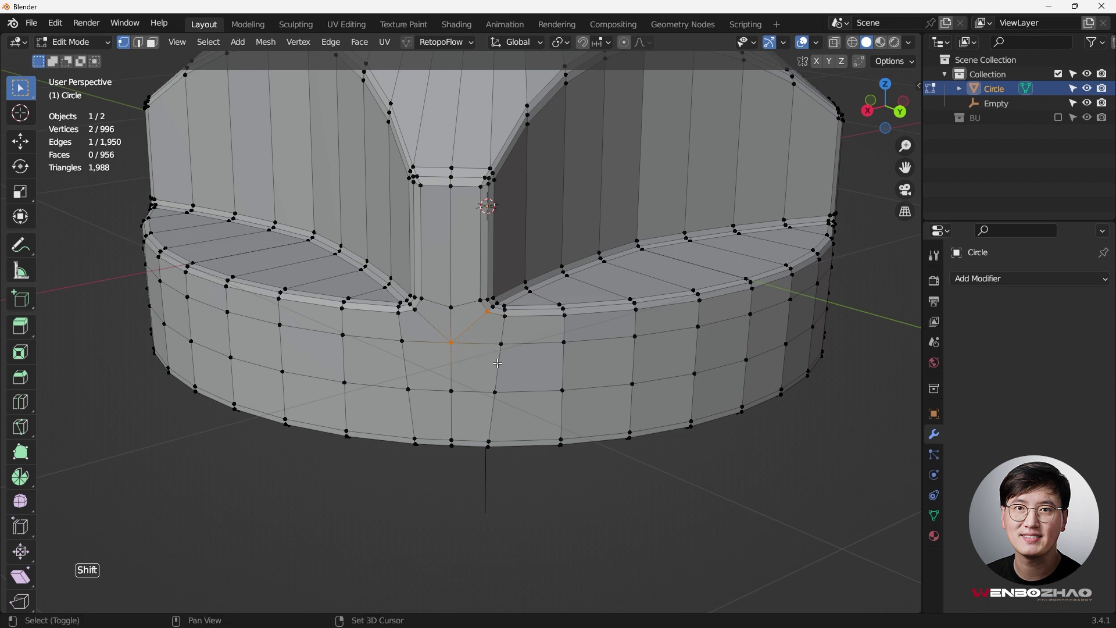
pyautogui.keyDown('shift'); pyautogui.moveTo(492, 357); pyautogui.dragTo(379, 347, button='middle'); pyautogui.keyUp('shift')
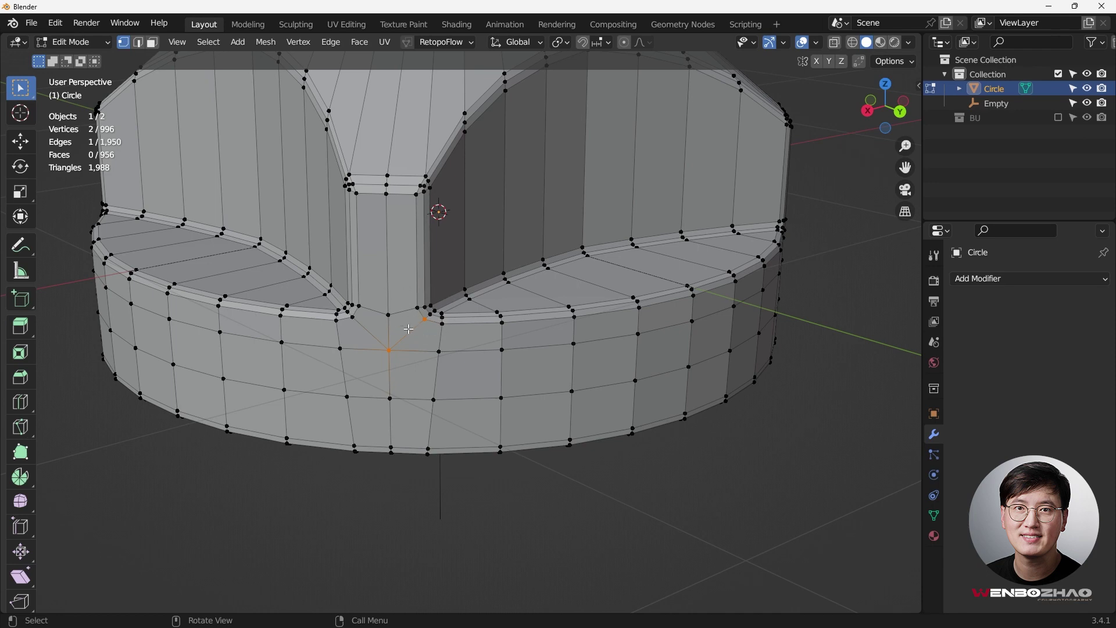
# - Beneath the second pillar, connect both bevel corner vertices to the middle vertex of the base's upper edge loop
pyautogui.moveTo(581, 386); pyautogui.dragTo(488, 349, button='middle')
pyautogui.keyDown('shift'); pyautogui.moveTo(441, 310); pyautogui.dragTo(493, 359); pyautogui.keyUp('shift')
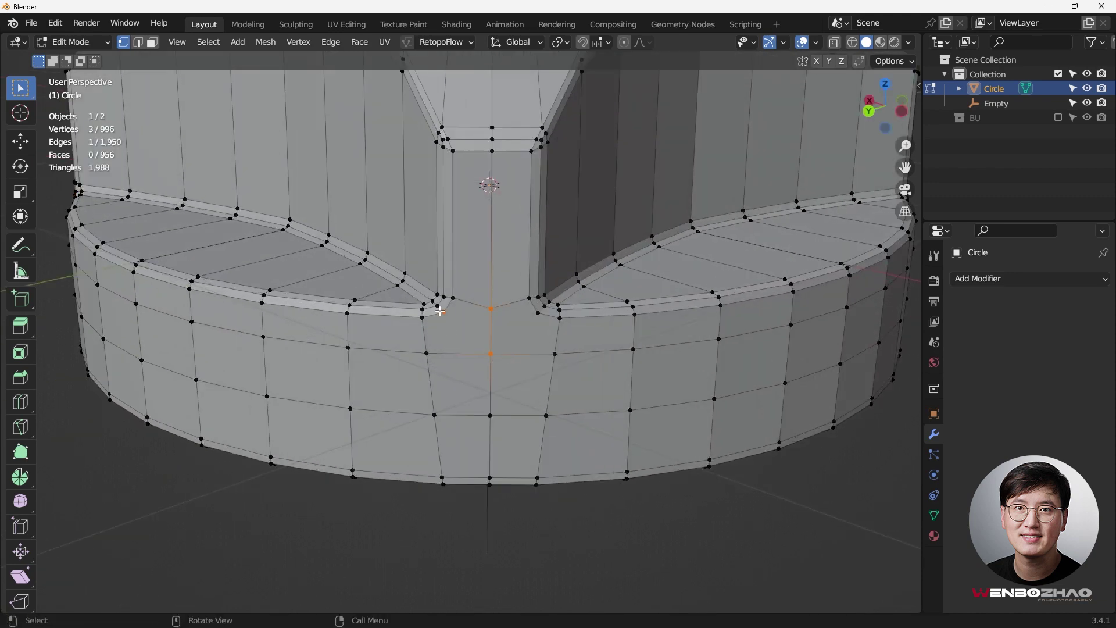
pyautogui.keyDown('shift'); pyautogui.click(491, 310); pyautogui.keyUp('shift')
pyautogui.press('j')
pyautogui.click(537, 312)
pyautogui.keyDown('shift'); pyautogui.moveTo(474, 347); pyautogui.dragTo(505, 364); pyautogui.keyUp('shift')
pyautogui.press('j')
# - Join both bevel corner vertices under the third pillar to the middle vertex of the base's upper edge loop
pyautogui.scroll(-3, 509, 365)
pyautogui.moveTo(650, 366); pyautogui.dragTo(518, 372, button='middle')
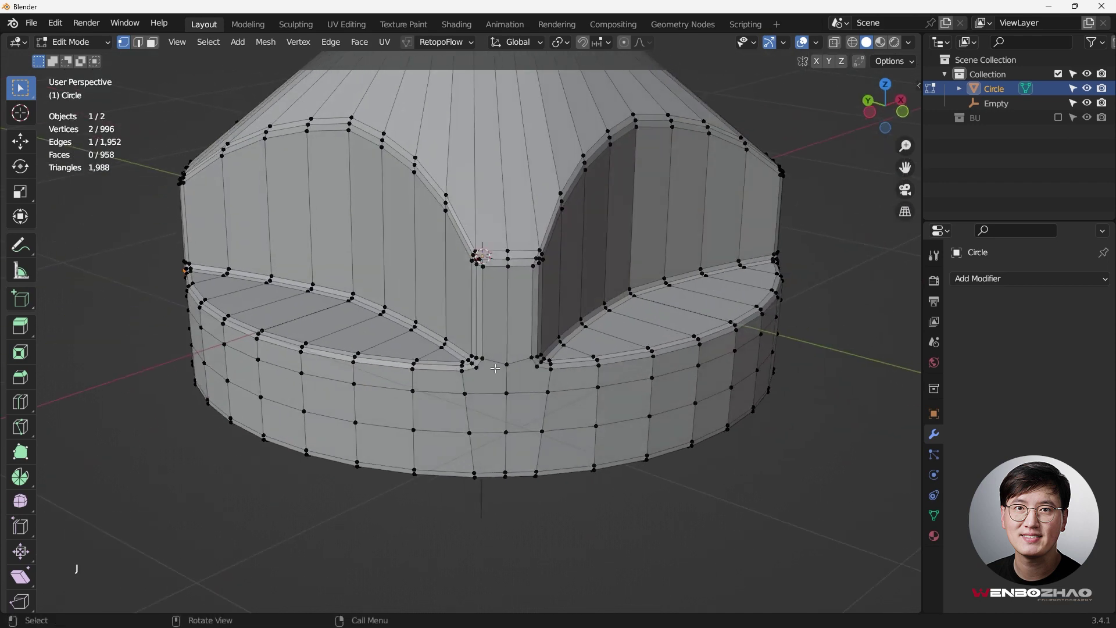
pyautogui.scroll(3, 482, 375)
pyautogui.click(459, 366)
pyautogui.keyDown('shift'); pyautogui.click(508, 408); pyautogui.keyUp('shift')
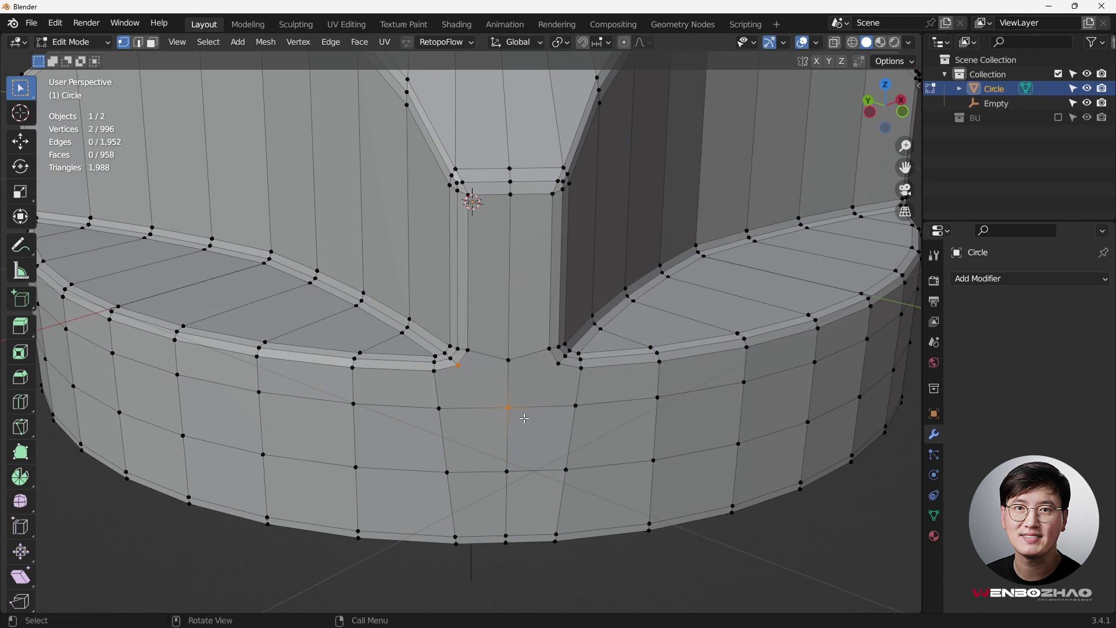
pyautogui.click(558, 365)
pyautogui.keyDown('shift'); pyautogui.click(509, 408); pyautogui.keyUp('shift')
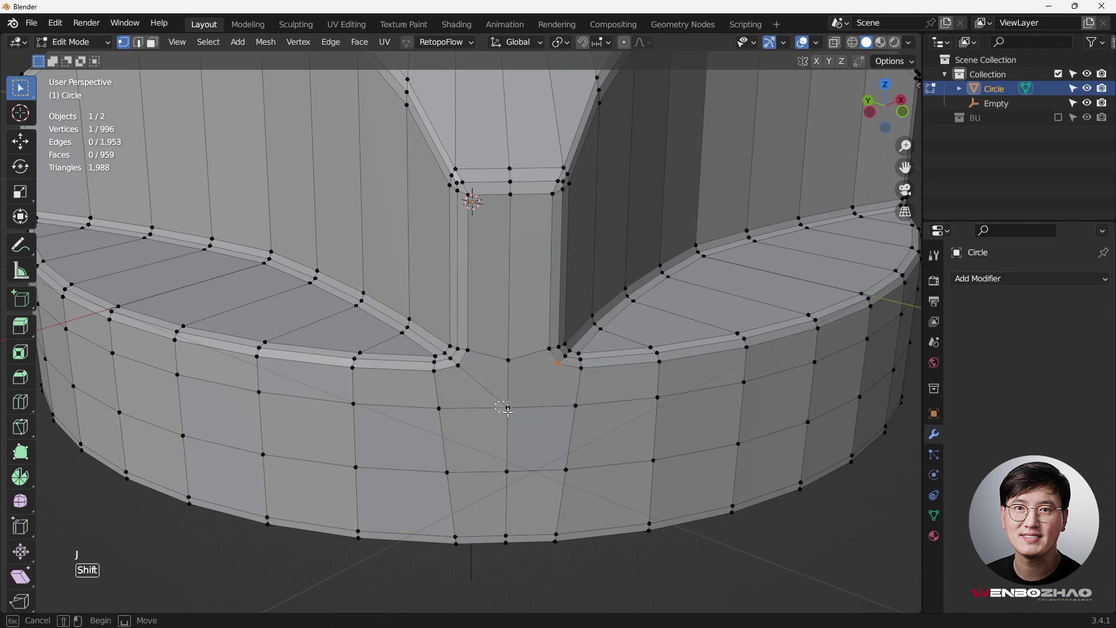
pyautogui.press('j')
# - At the fourth pillar, join both bevel corner vertices to the middle vertex of the base's upper edge loop
pyautogui.scroll(-3, 535, 422)
pyautogui.moveTo(568, 419); pyautogui.dragTo(481, 414, button='middle')
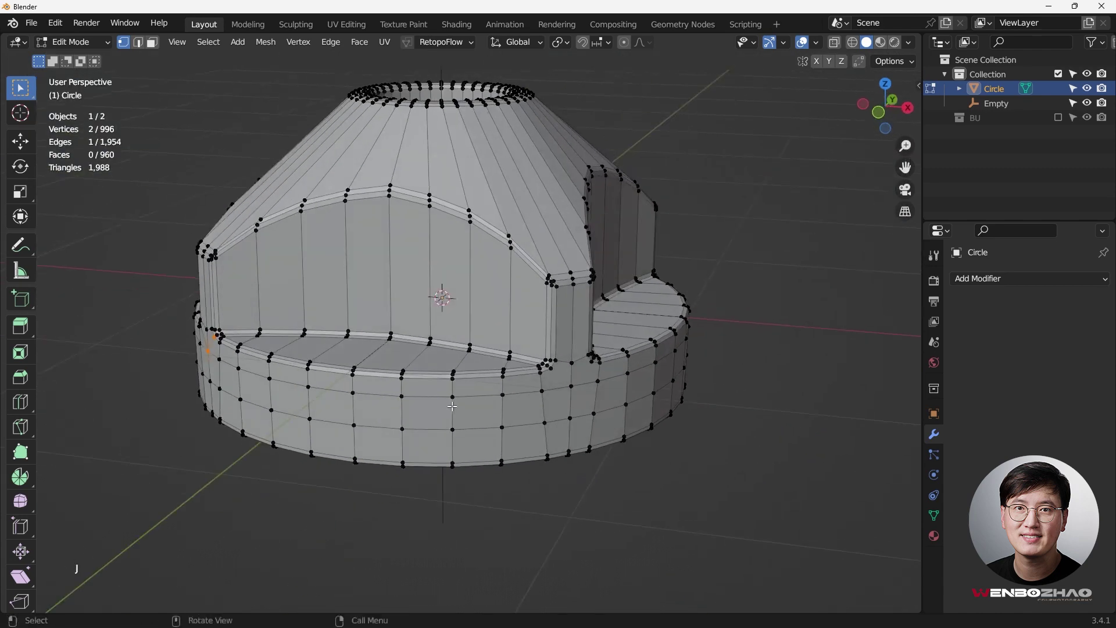
pyautogui.scroll(3, 553, 379)
pyautogui.click(502, 350)
pyautogui.keyDown('shift'); pyautogui.click(546, 384); pyautogui.keyUp('shift')
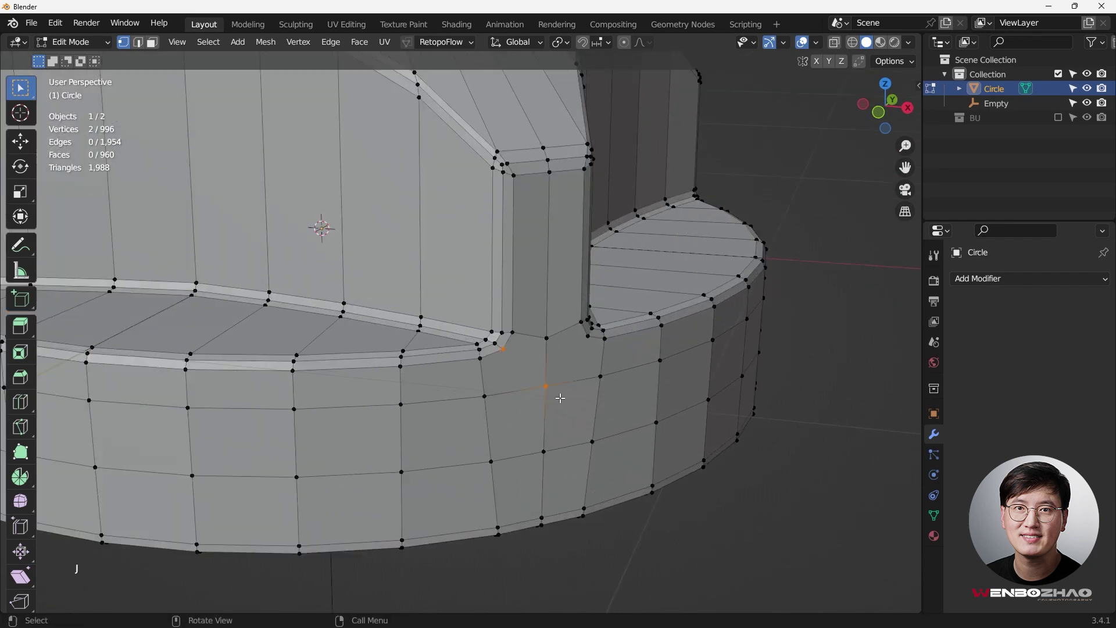
pyautogui.scroll(-4, 558, 396)
pyautogui.press('j')
pyautogui.moveTo(559, 396); pyautogui.dragTo(512, 384, button='middle')
pyautogui.scroll(3, 386, 320)
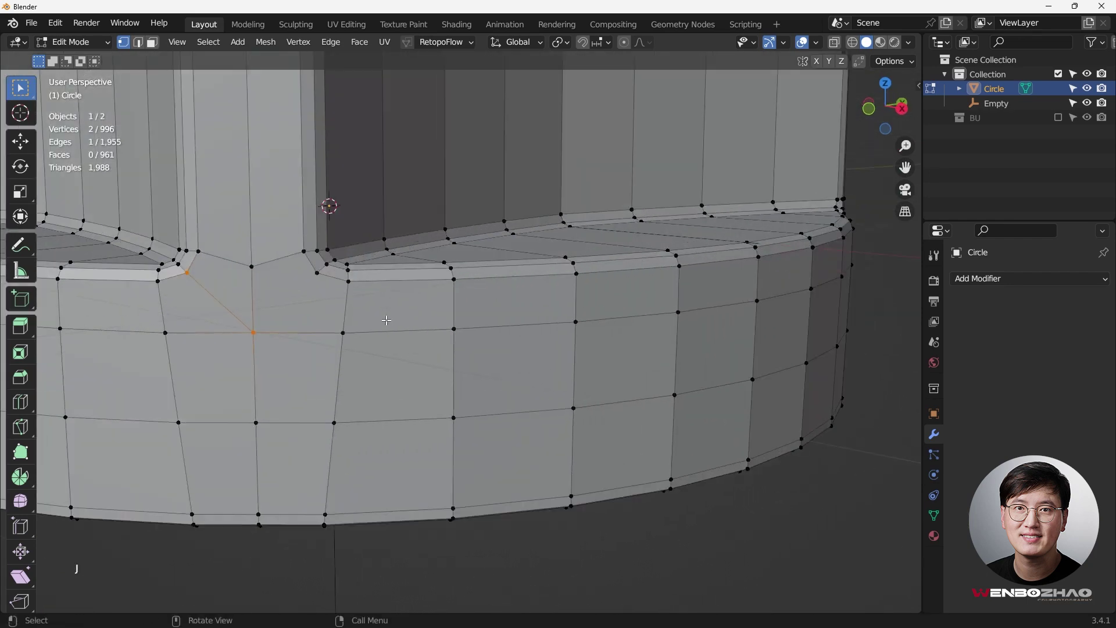
pyautogui.keyDown('shift'); pyautogui.click(315, 273); pyautogui.keyUp('shift')
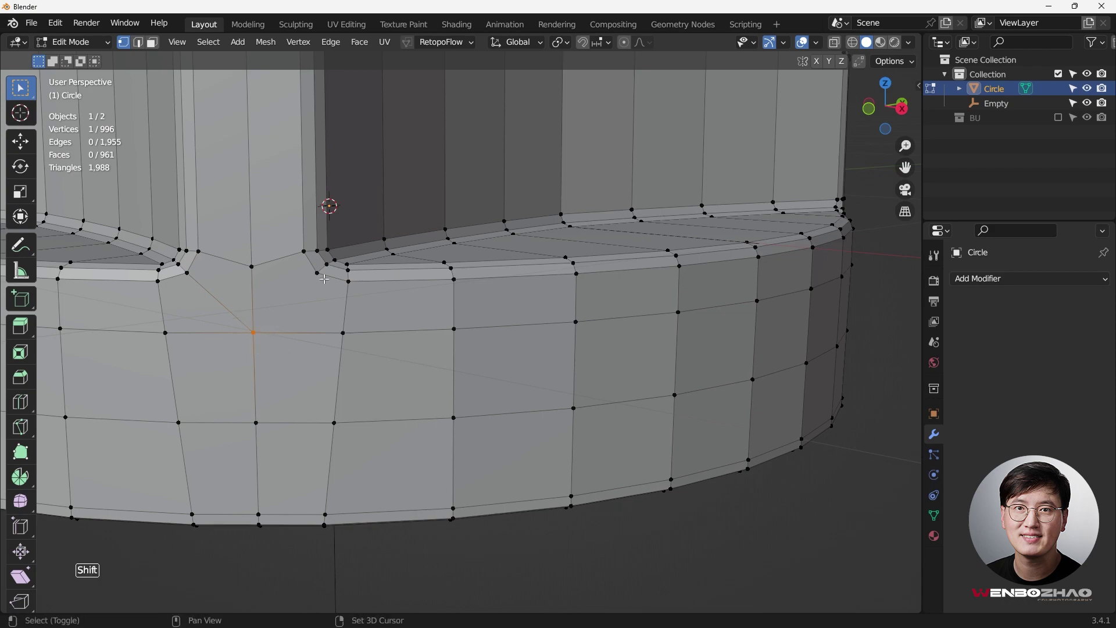
pyautogui.press('j')
# - Examine the complete mesh from above, including the arched walls and the bevelled recess in the circular top
pyautogui.scroll(-5, 369, 301)
pyautogui.moveTo(369, 301); pyautogui.dragTo(539, 358, button='middle')
pyautogui.scroll(-3, 631, 269)
pyautogui.keyDown('shift'); pyautogui.moveTo(625, 269); pyautogui.dragTo(618, 289, button='middle'); pyautogui.keyUp('shift')
pyautogui.scroll(3, 616, 295)
pyautogui.moveTo(613, 298); pyautogui.dragTo(610, 239, button='middle')
pyautogui.scroll(1, 604, 275)
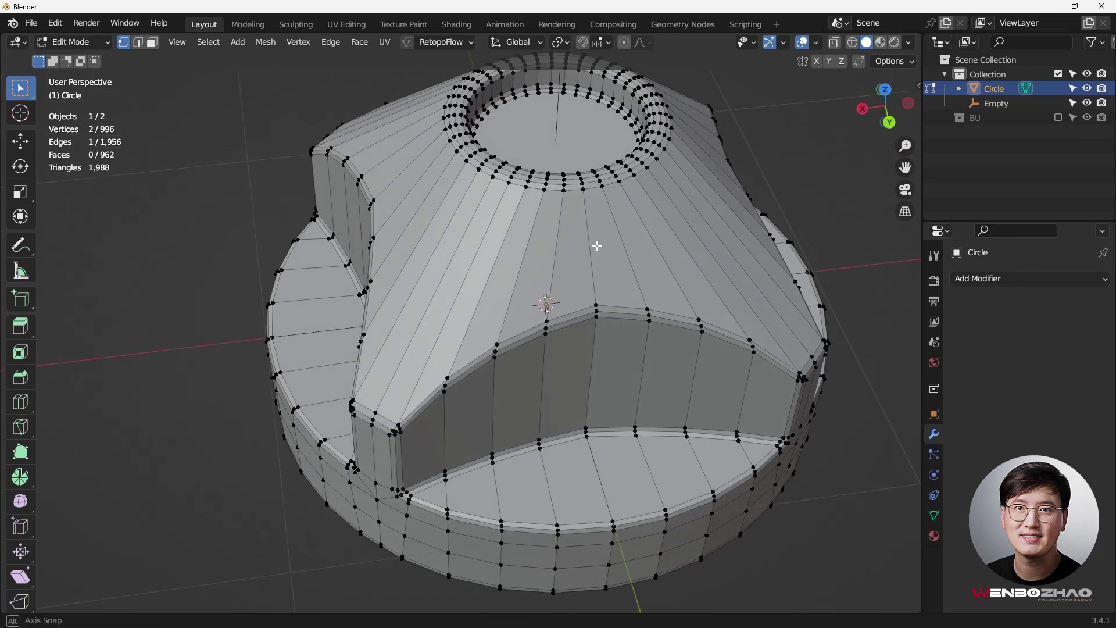
# - Add two evenly spaced loop cuts around the sloped surface between the arches and the circular top
pyautogui.hotkey('ctrl', 'r')
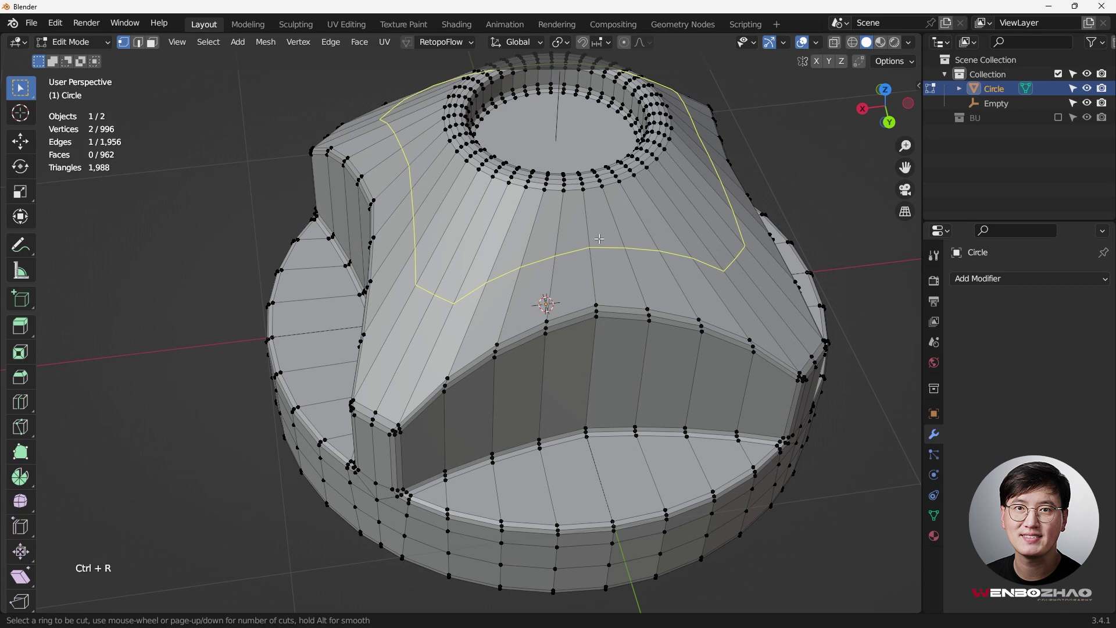
pyautogui.scroll(1, 600, 238)
pyautogui.click(599, 239)
pyautogui.rightClick(599, 238)
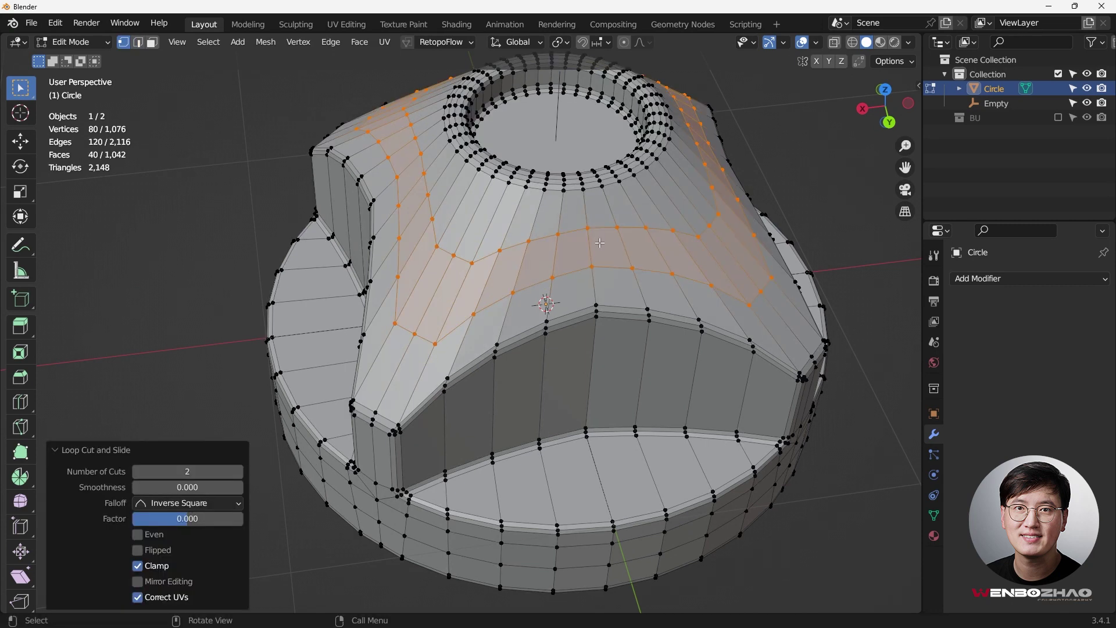
# - Add two evenly spaced horizontal loop cuts around the vertical arched walls and corner pillars
pyautogui.moveTo(600, 238); pyautogui.dragTo(572, 313, button='middle')
pyautogui.hotkey('ctrl', 'r')
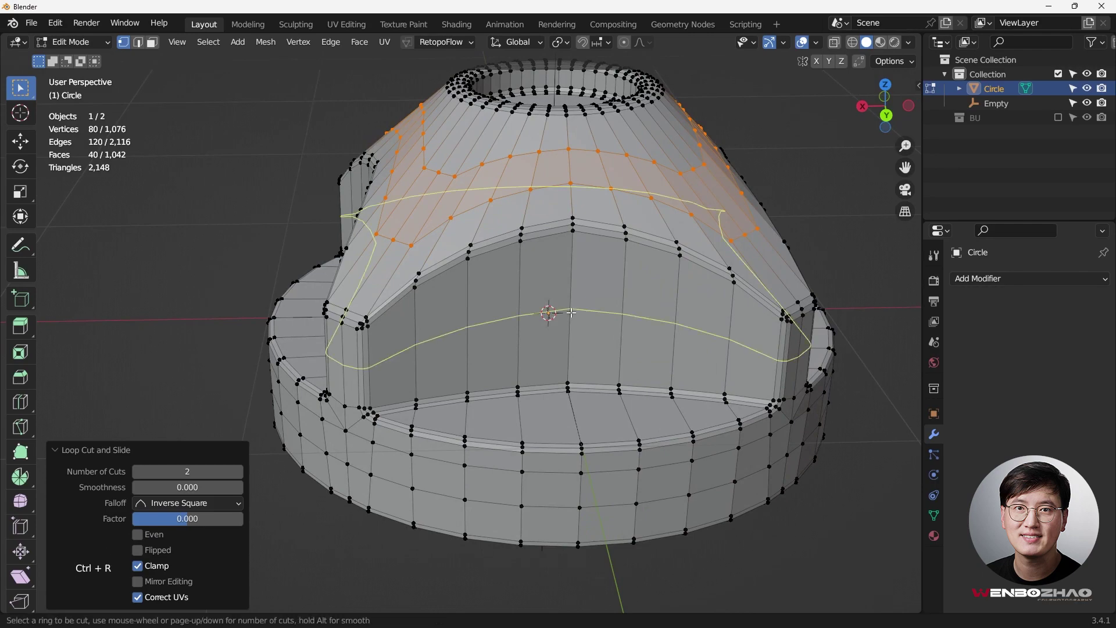
pyautogui.scroll(1, 572, 312)
pyautogui.click(572, 313)
pyautogui.scroll(-2, 572, 313)
pyautogui.rightClick(595, 312)
# - Delete the large circular n-gon face in the middle of the model's underside
pyautogui.moveTo(596, 311); pyautogui.dragTo(613, 272, button='middle')
pyautogui.keyDown('alt'); pyautogui.click(602, 218); pyautogui.keyUp('alt')
pyautogui.scroll(2, 616, 291)
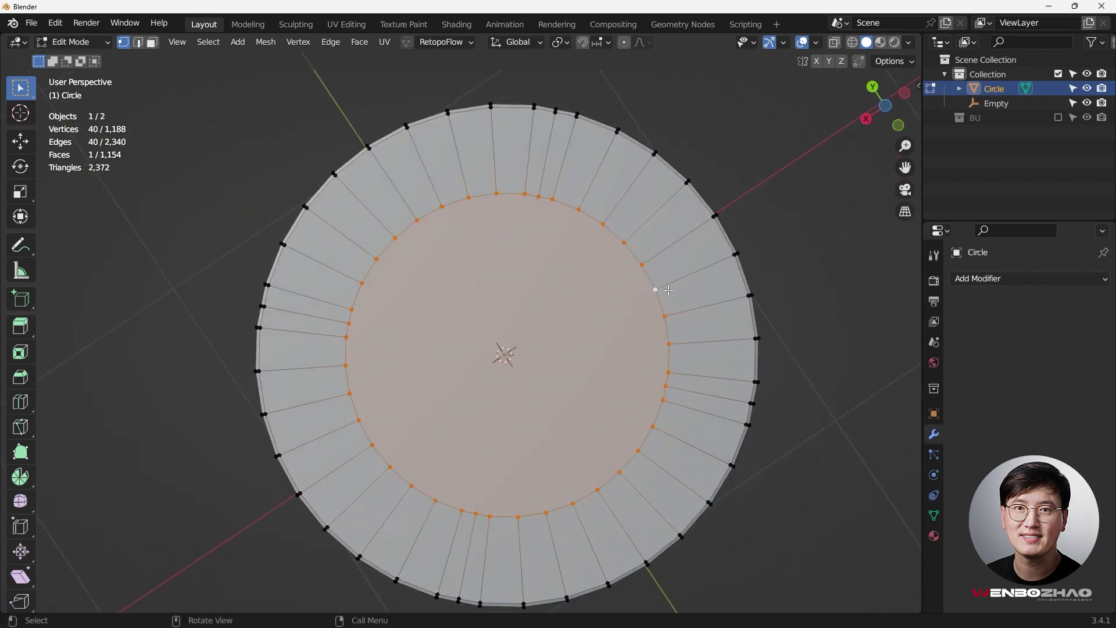
pyautogui.click(561, 283)
pyautogui.keyDown('alt'); pyautogui.click(480, 198); pyautogui.keyUp('alt')
pyautogui.press('x')
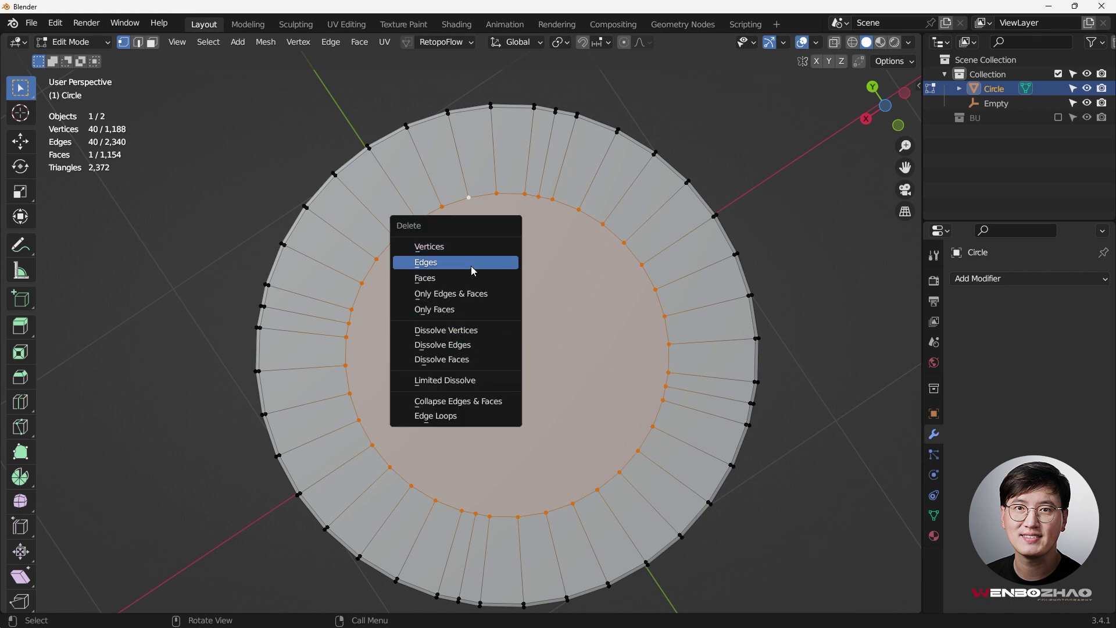
pyautogui.click(469, 279)
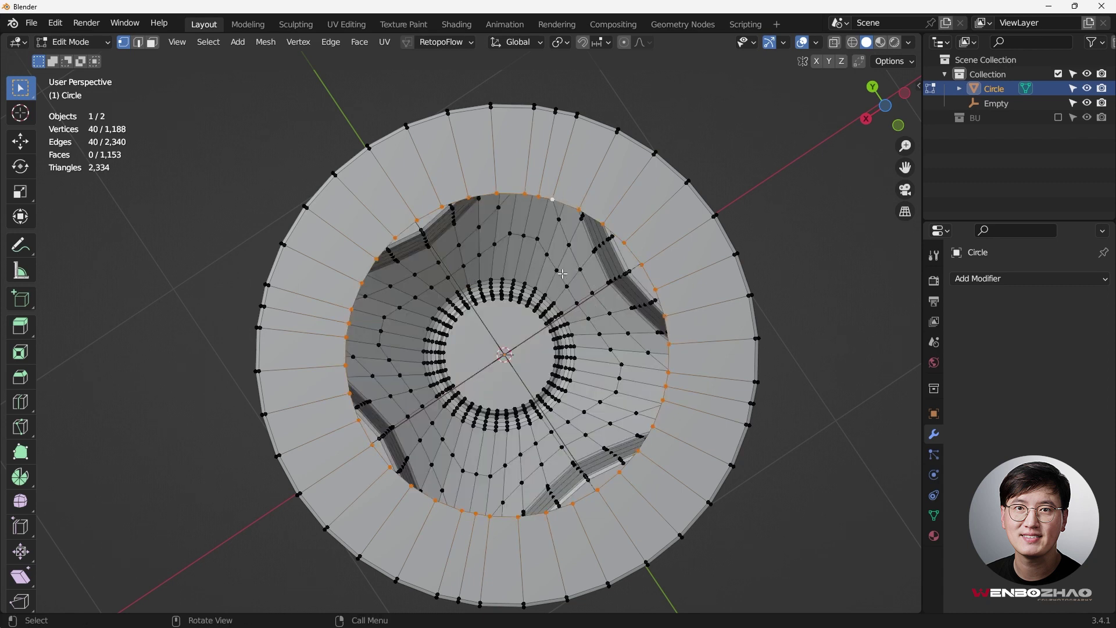
# - Close the circular hole on the underside with a Grid Fill using a span of 9
pyautogui.hotkey('ctrl', 'f')
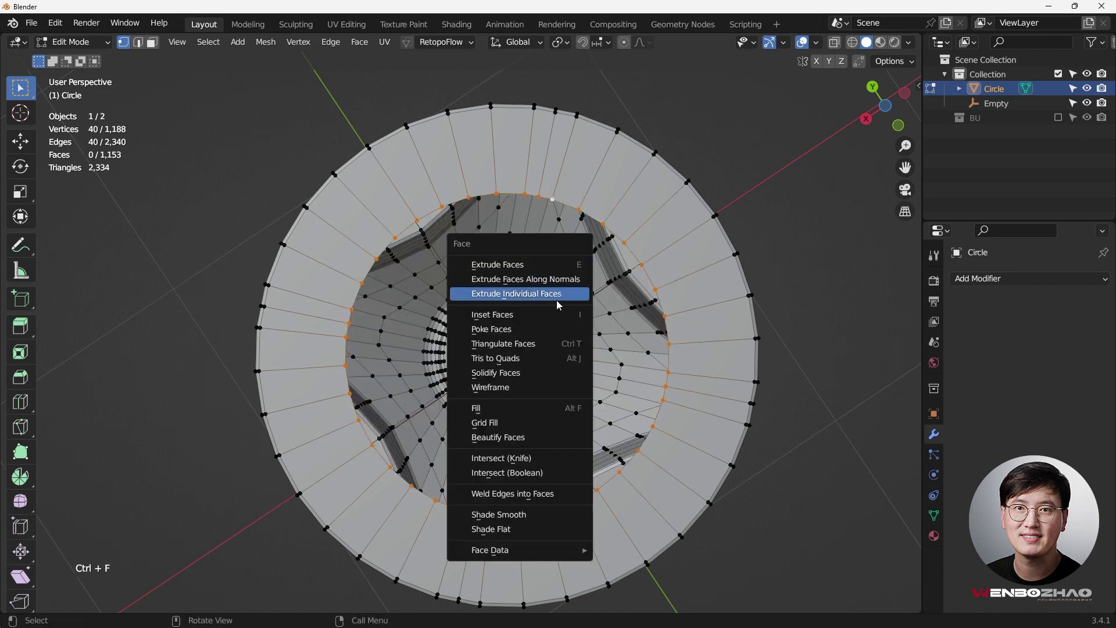
pyautogui.click(519, 422)
pyautogui.moveTo(519, 419); pyautogui.dragTo(488, 465, button='middle')
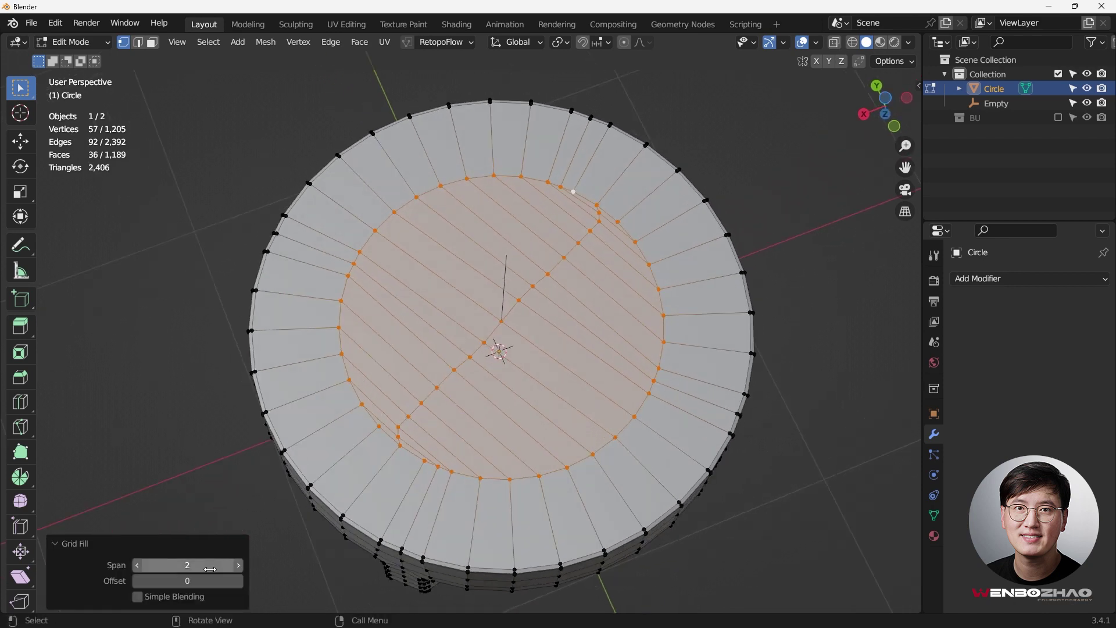
pyautogui.click(237, 566)
pyautogui.click(237, 566)
pyautogui.click(238, 566)
pyautogui.click(237, 566)
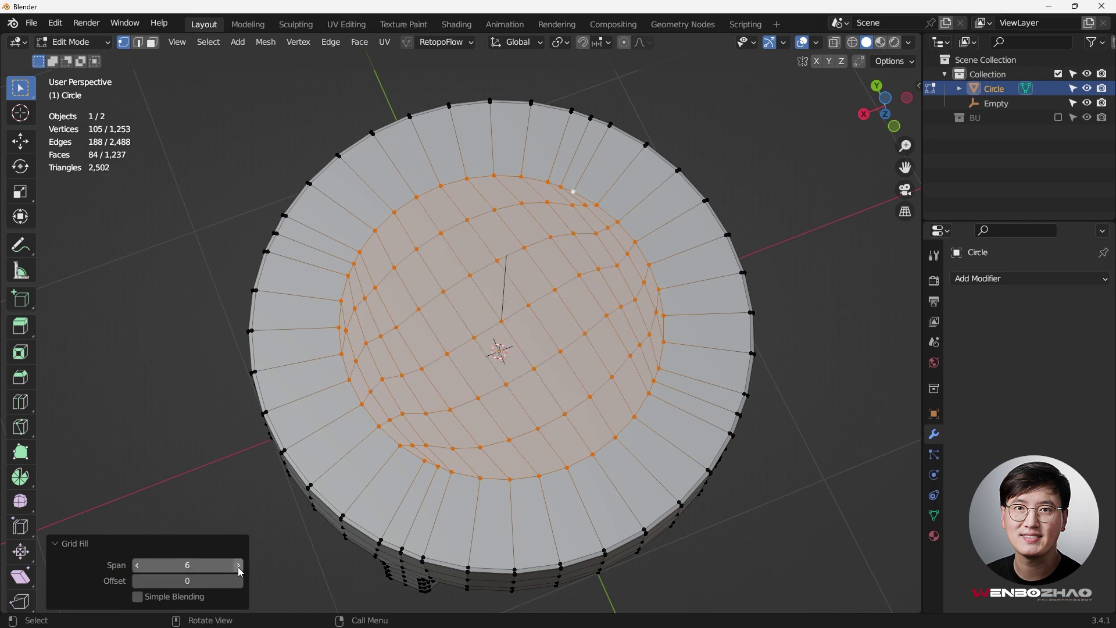
pyautogui.click(238, 566)
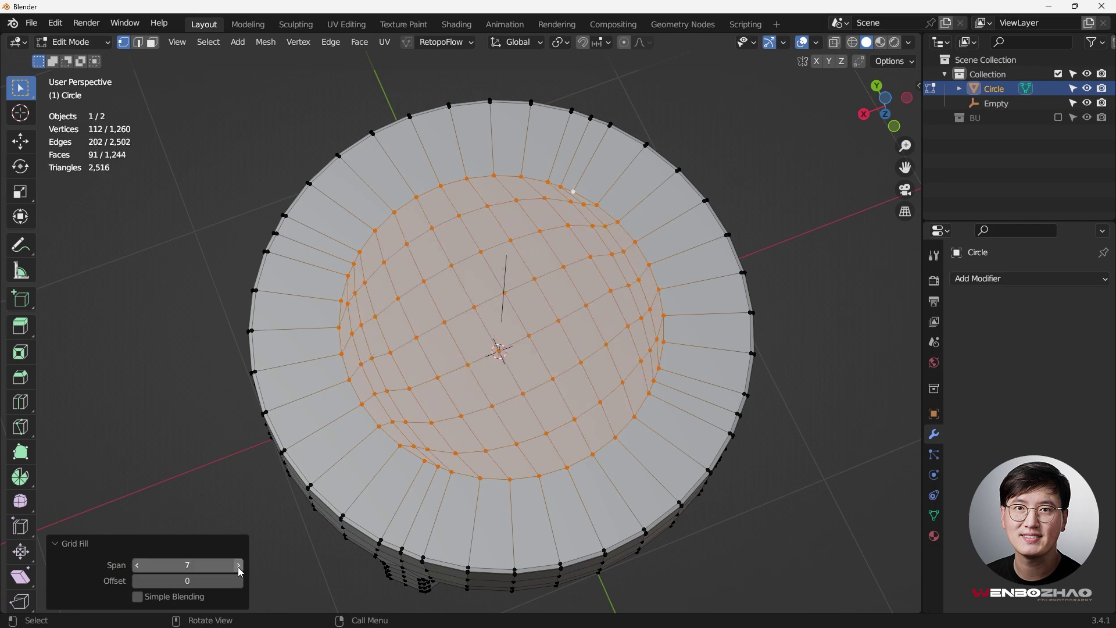
pyautogui.click(239, 566)
pyautogui.click(238, 567)
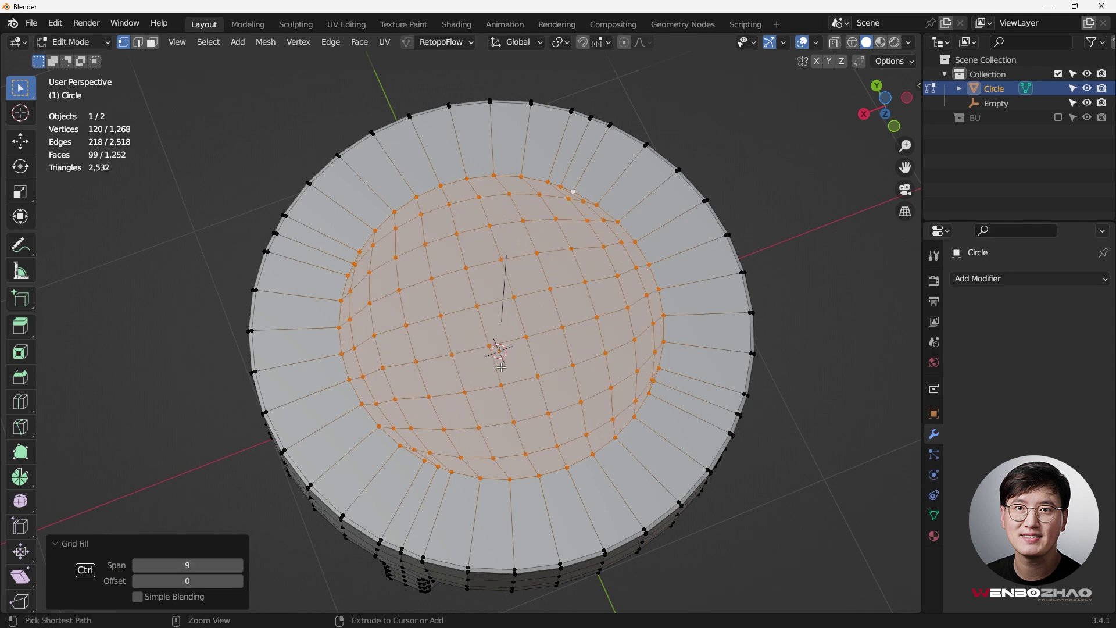
pyautogui.press('ctrl+KP_7')
pyautogui.moveTo(174, 576); pyautogui.dragTo(242, 584)
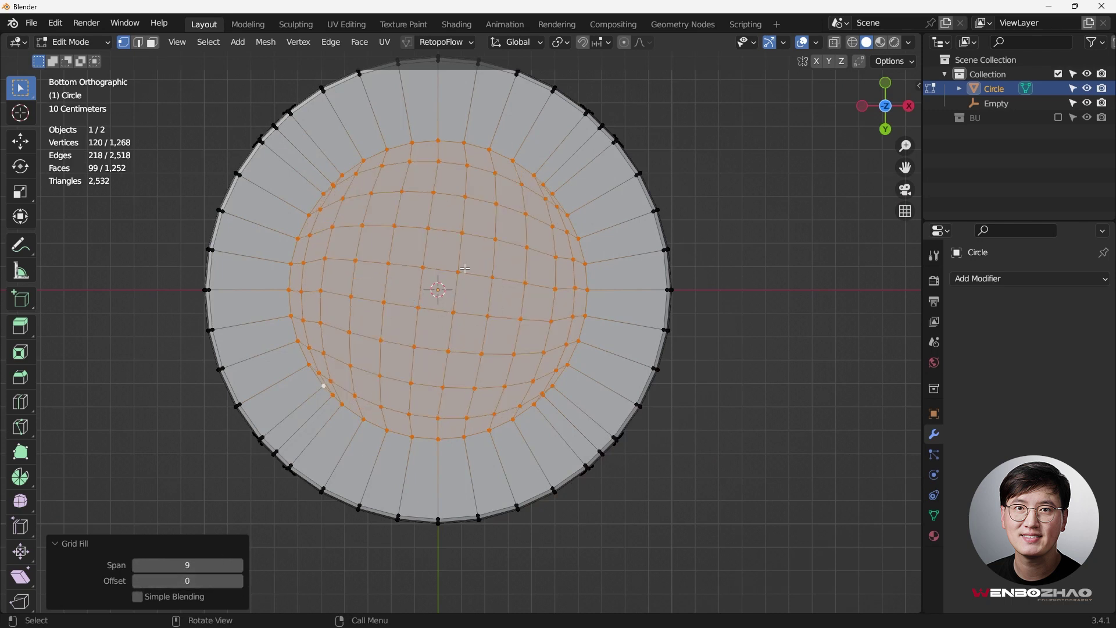
# - Add two evenly spaced circular loop cuts in the ring surrounding the grid-filled area on the underside
pyautogui.hotkey('ctrl', 'r')
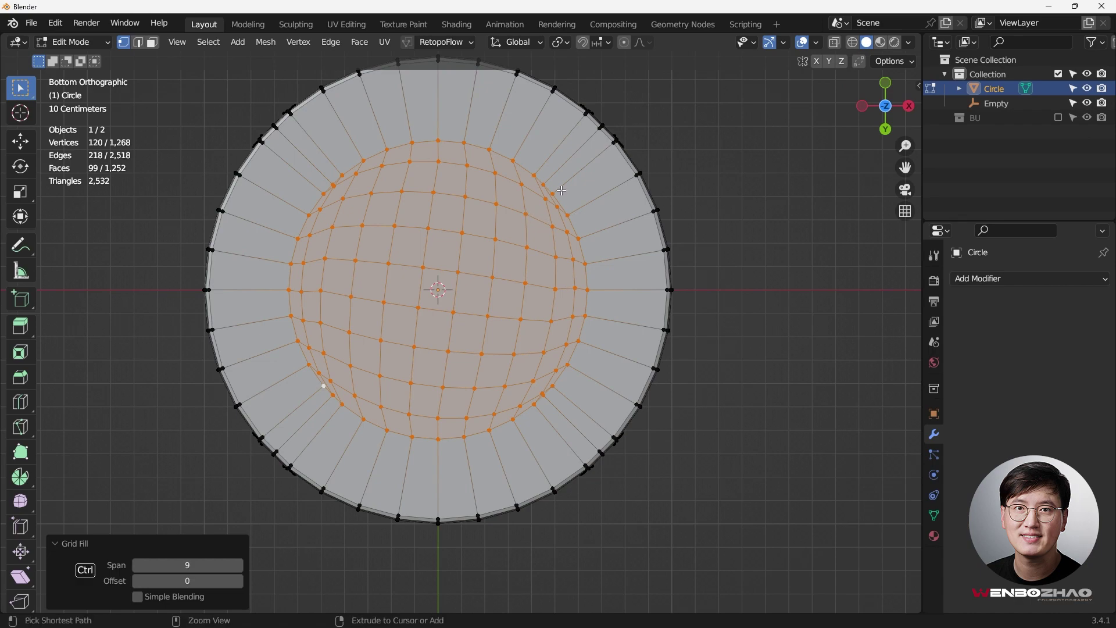
pyautogui.scroll(1, 567, 177)
pyautogui.click(573, 164)
pyautogui.rightClick(573, 164)
pyautogui.moveTo(573, 164); pyautogui.dragTo(582, 192, button='middle')
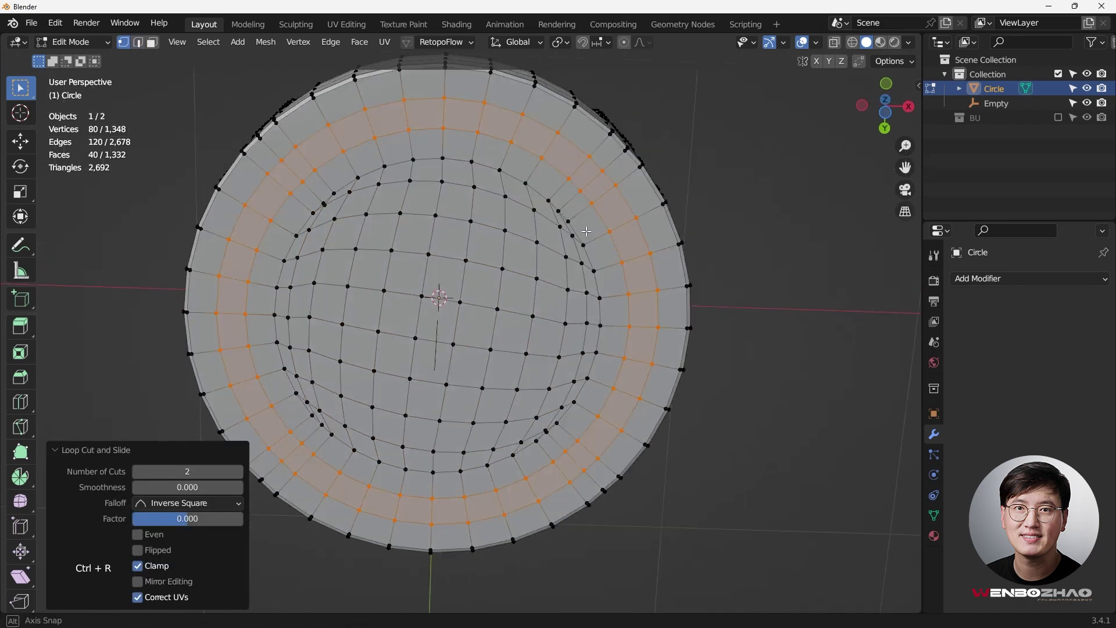
pyautogui.click(611, 239)
pyautogui.moveTo(572, 251); pyautogui.dragTo(590, 333, button='middle')
pyautogui.hotkey('ctrl', '2')
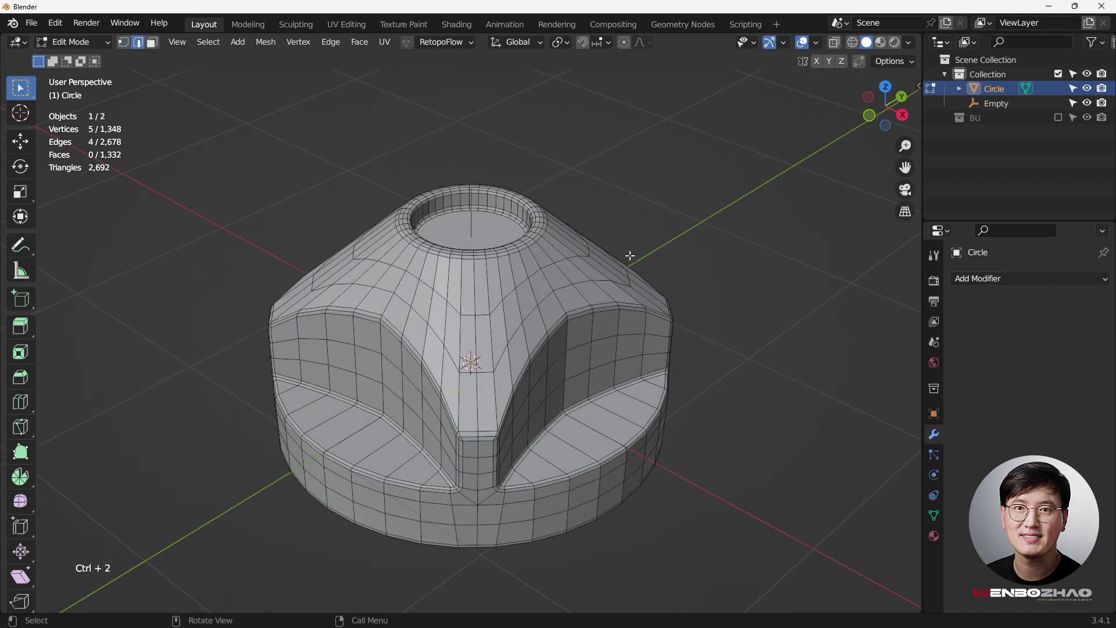
pyautogui.moveTo(629, 253); pyautogui.dragTo(522, 262, button='middle')
pyautogui.press('Tab')
pyautogui.scroll(2, 506, 221)
pyautogui.press('Tab')
# - Inset the circular floor face of the top recess by about 0.032 m
pyautogui.moveTo(505, 224); pyautogui.dragTo(446, 278, button='middle')
pyautogui.scroll(2, 484, 260)
pyautogui.keyDown('alt'); pyautogui.click(479, 234); pyautogui.keyUp('alt')
pyautogui.scroll(-3, 446, 278)
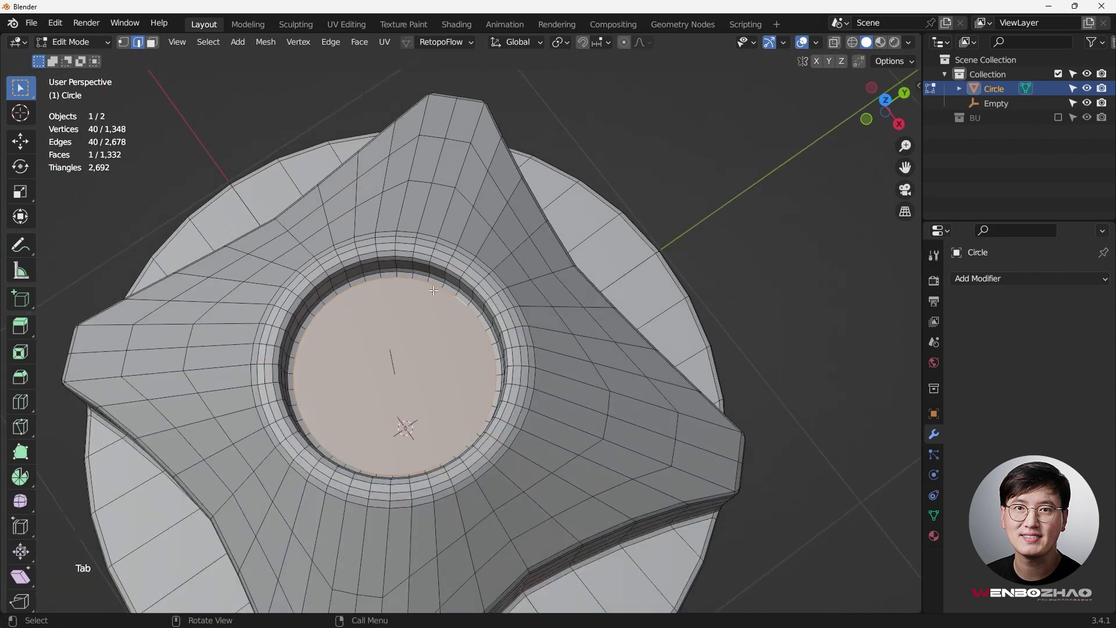
pyautogui.press('KP_7')
pyautogui.keyDown('shift'); pyautogui.moveTo(515, 309); pyautogui.dragTo(512, 201, button='middle'); pyautogui.keyUp('shift')
pyautogui.press('1')
pyautogui.scroll(1, 522, 217)
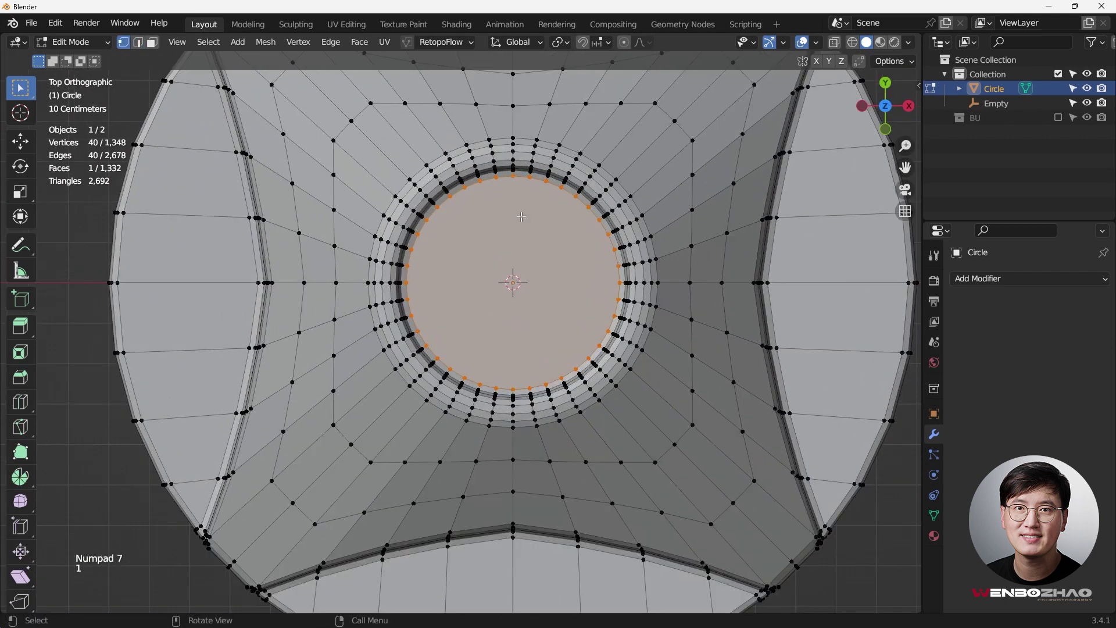
pyautogui.press('i')
pyautogui.click(635, 173)
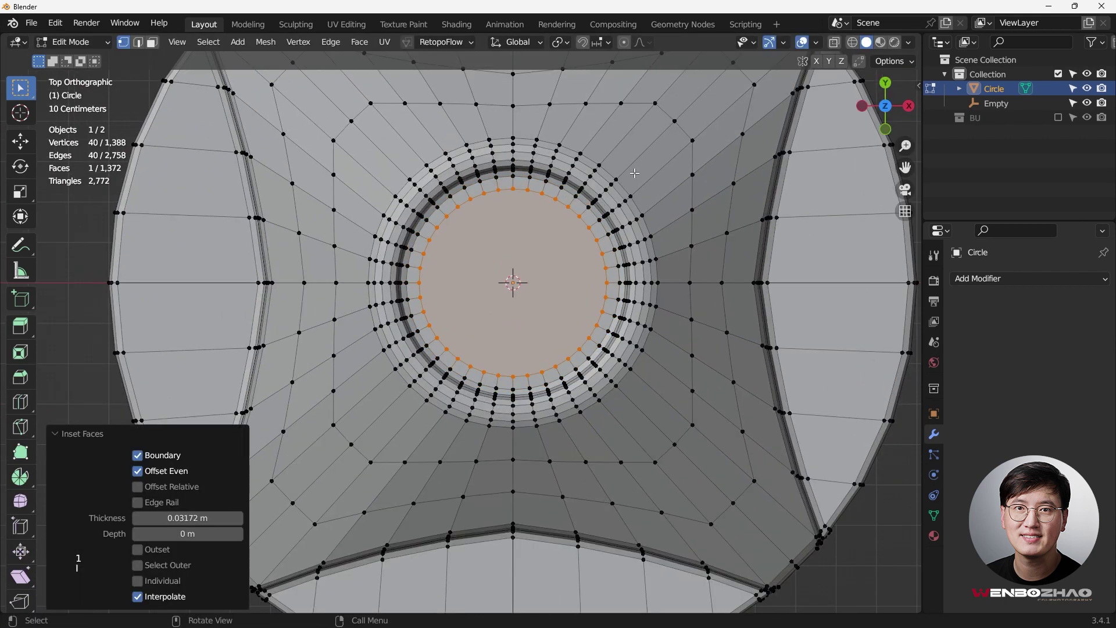
# - Delete the inset floor face of the top recess and grid fill the opening with a span of 6
pyautogui.press('x')
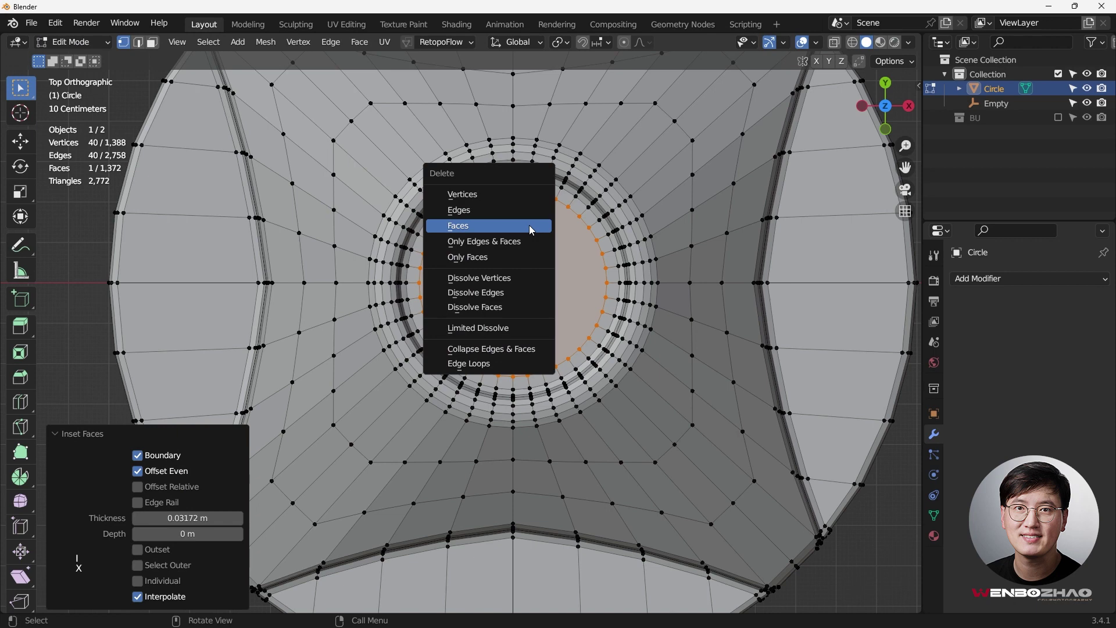
pyautogui.click(532, 230)
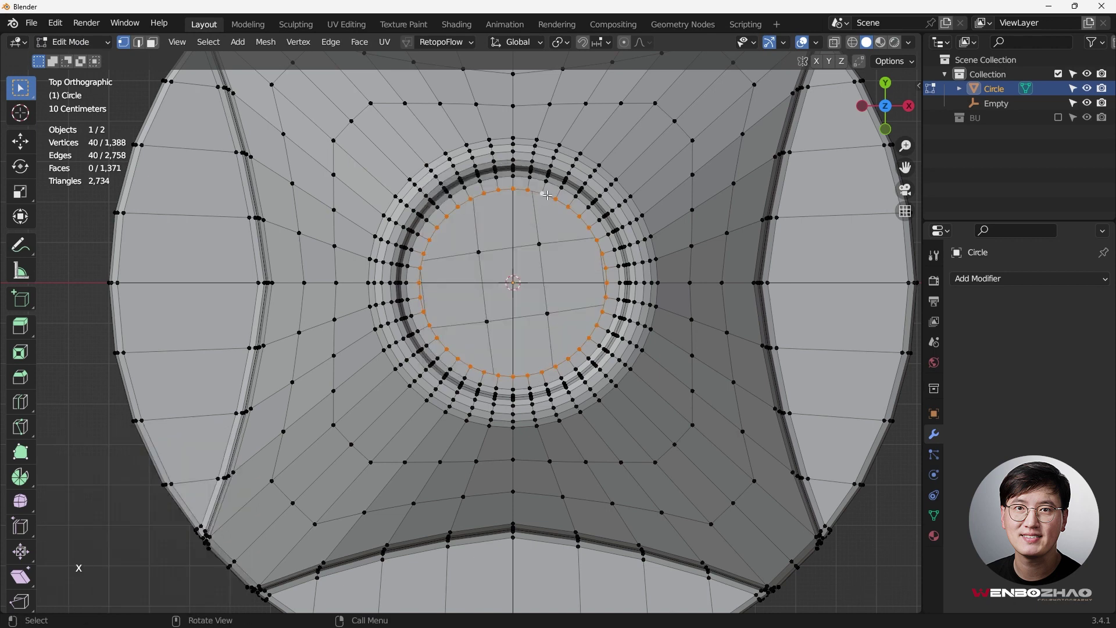
pyautogui.hotkey('ctrl', 'f')
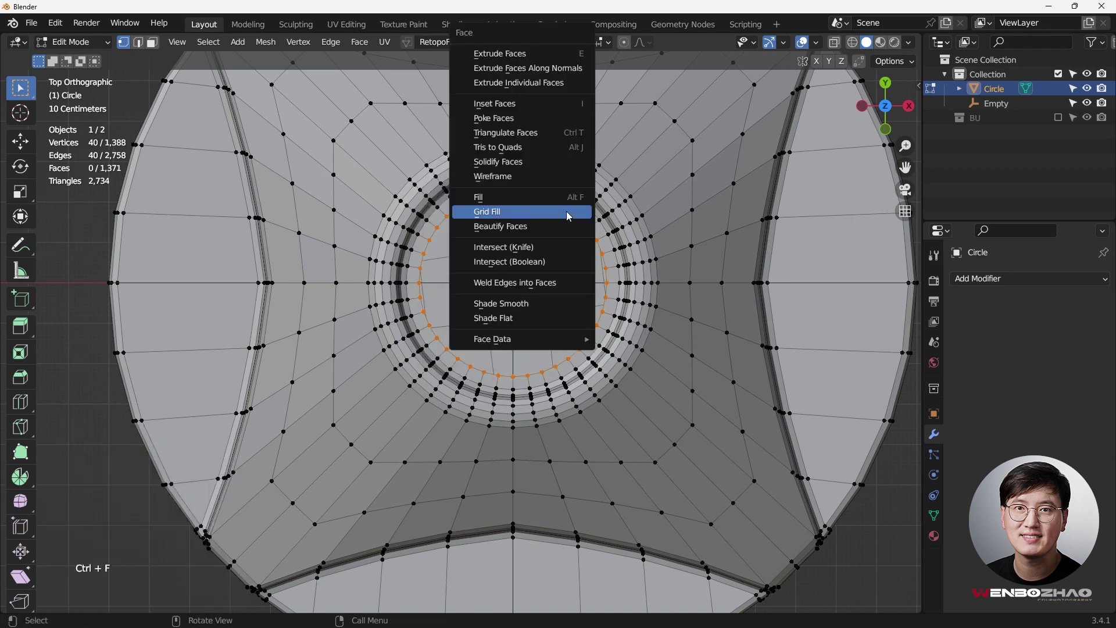
pyautogui.click(563, 216)
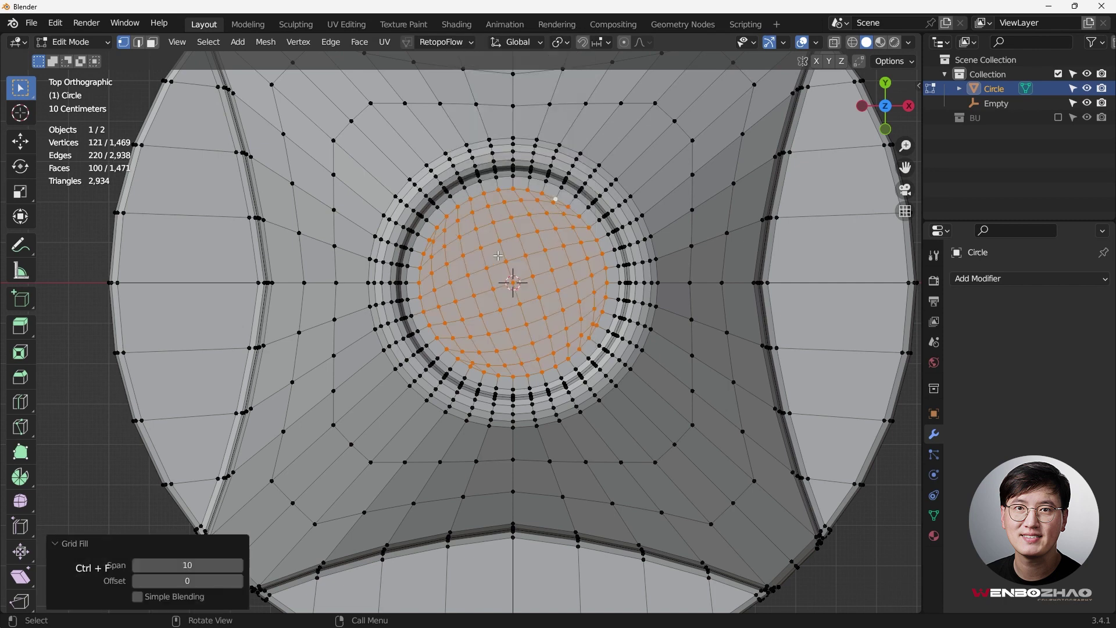
pyautogui.click(137, 567)
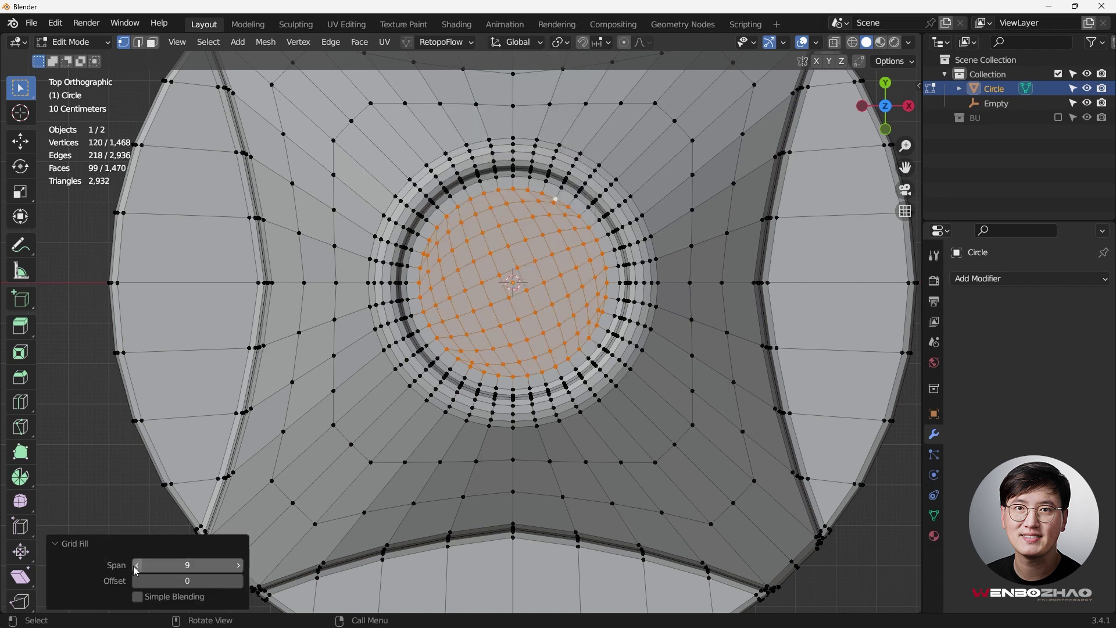
pyautogui.click(137, 567)
pyautogui.click(137, 567)
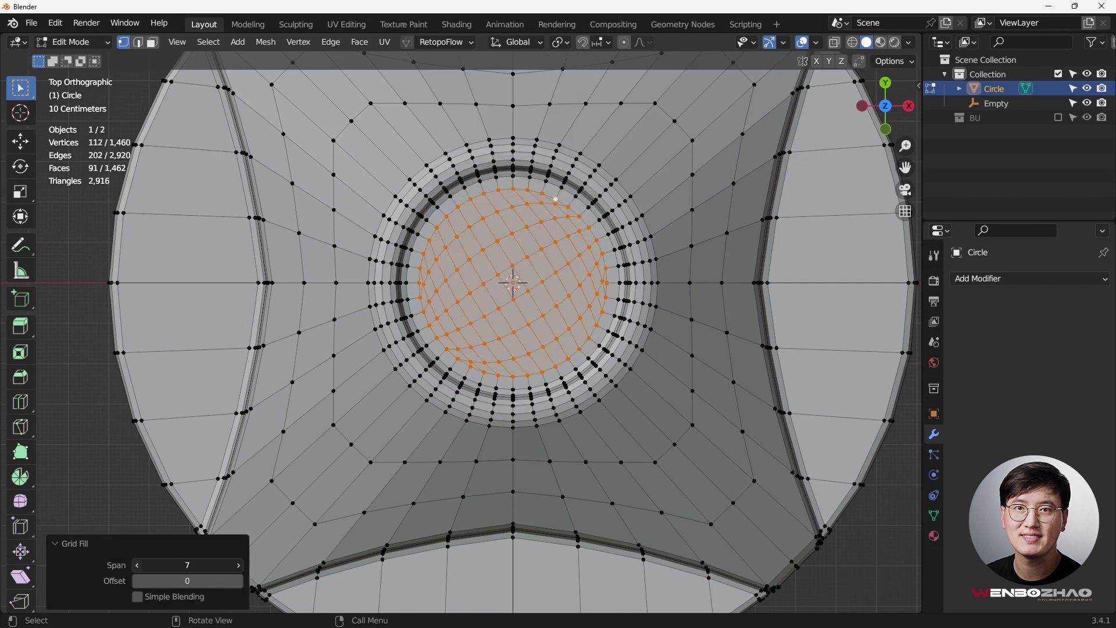
pyautogui.click(137, 567)
# - Align the recess floor's grid with the axes by setting the Grid Fill offset to 4, and deselect the mesh
pyautogui.click(138, 582)
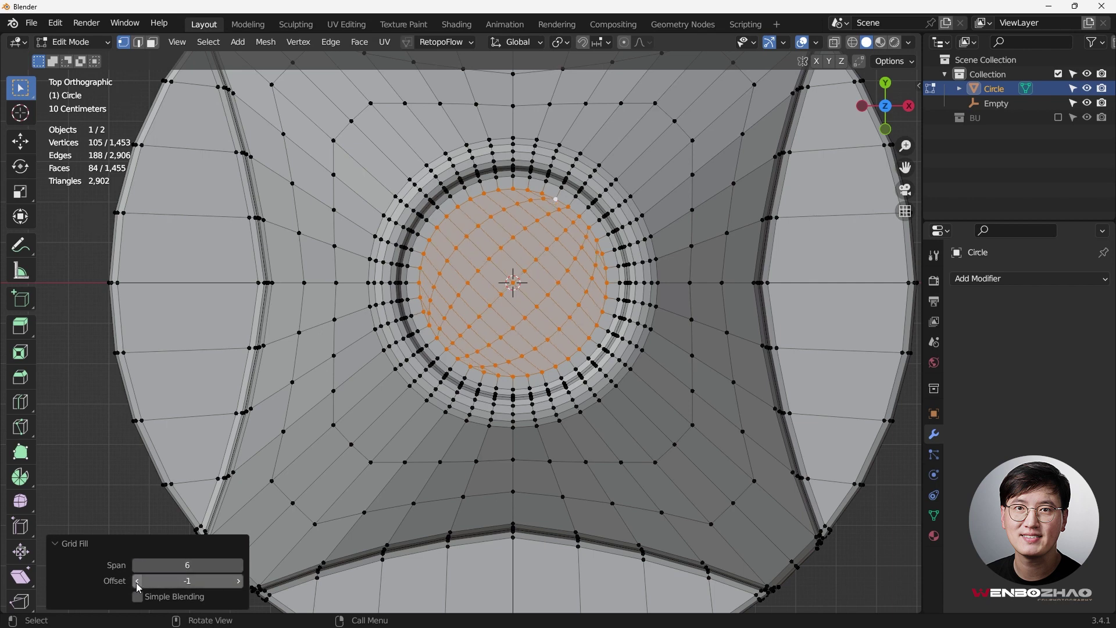
pyautogui.click(239, 581)
pyautogui.click(239, 582)
pyautogui.click(239, 582)
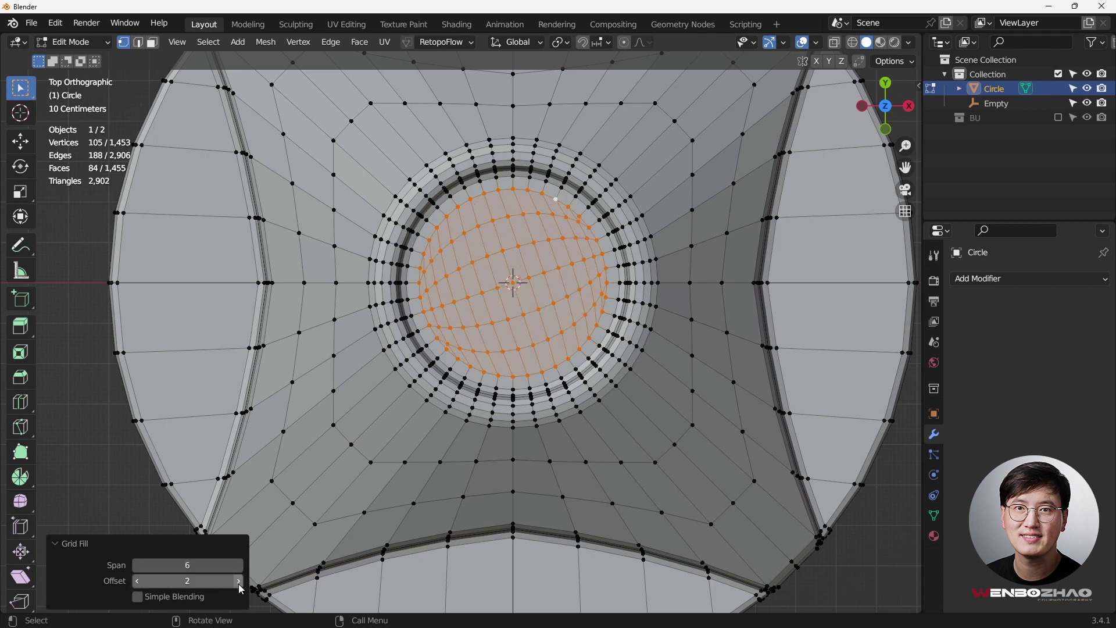
pyautogui.click(240, 583)
pyautogui.click(240, 583)
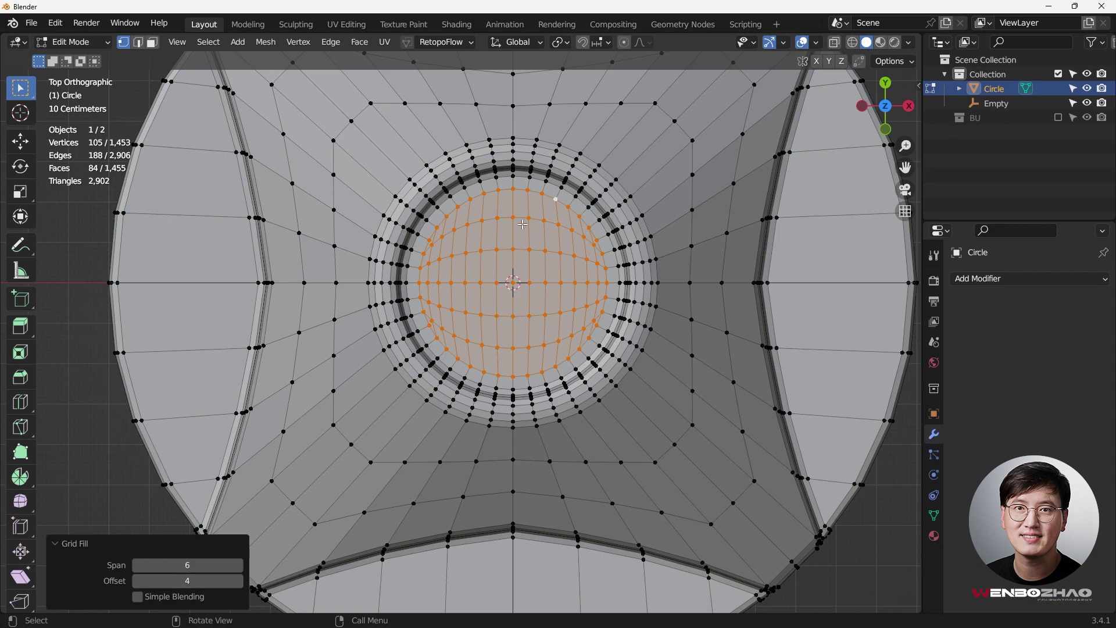
pyautogui.scroll(1, 524, 283)
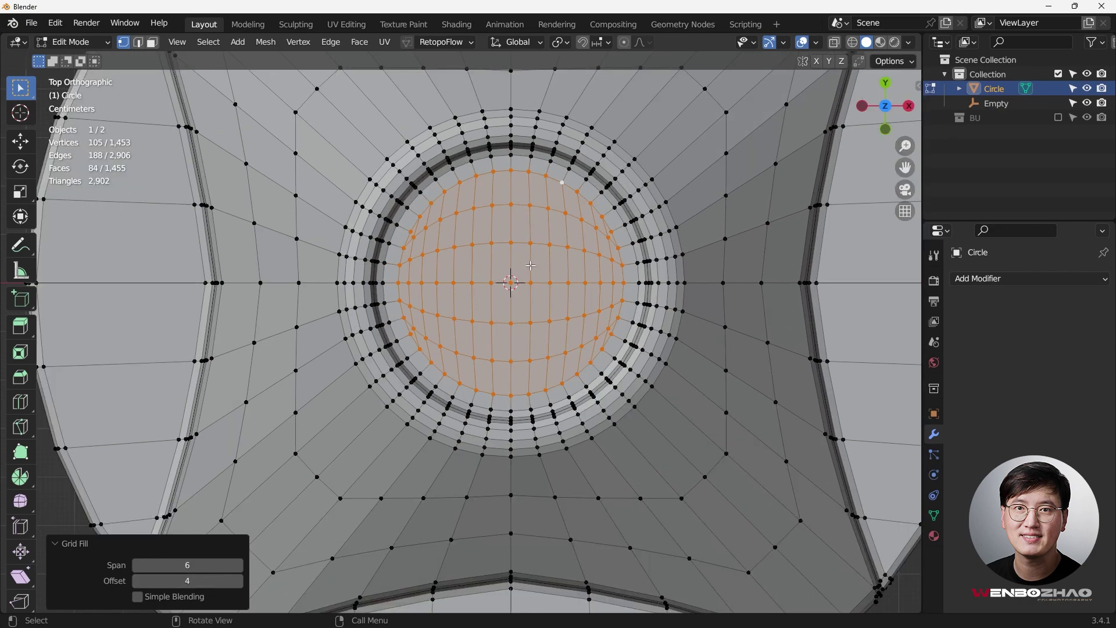
pyautogui.scroll(-1, 501, 299)
pyautogui.moveTo(509, 312); pyautogui.dragTo(518, 252, button='middle')
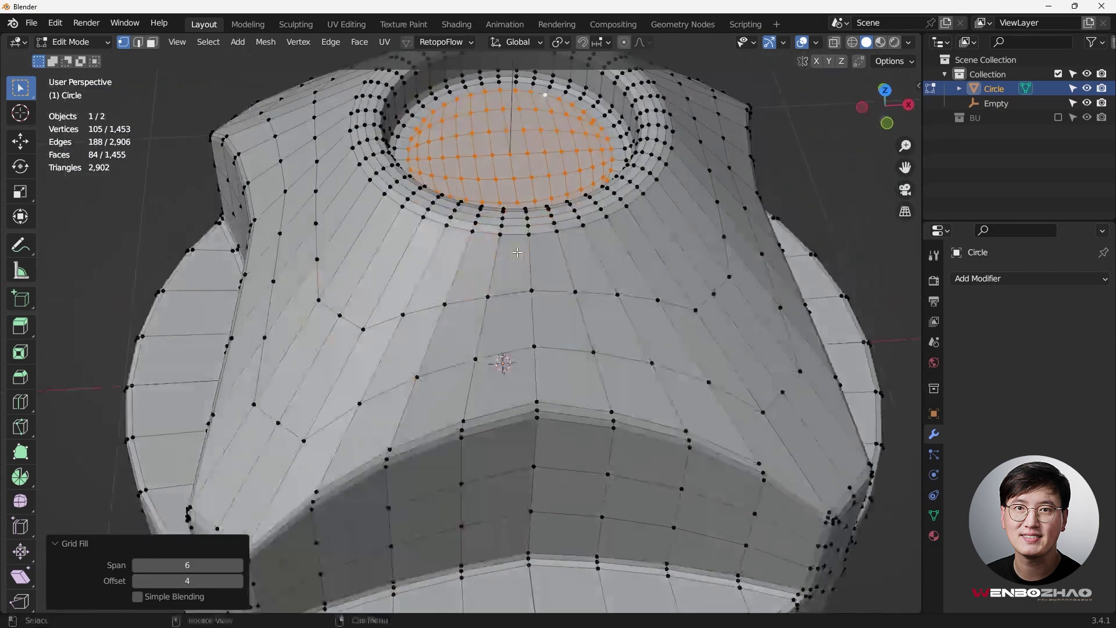
pyautogui.scroll(-3, 520, 253)
pyautogui.click(715, 266)
# - Leave mesh editing and add a level 2 Catmull-Clark subdivision to the model
pyautogui.moveTo(703, 271); pyautogui.dragTo(514, 291, button='middle')
pyautogui.press('Tab')
pyautogui.rightClick(514, 288)
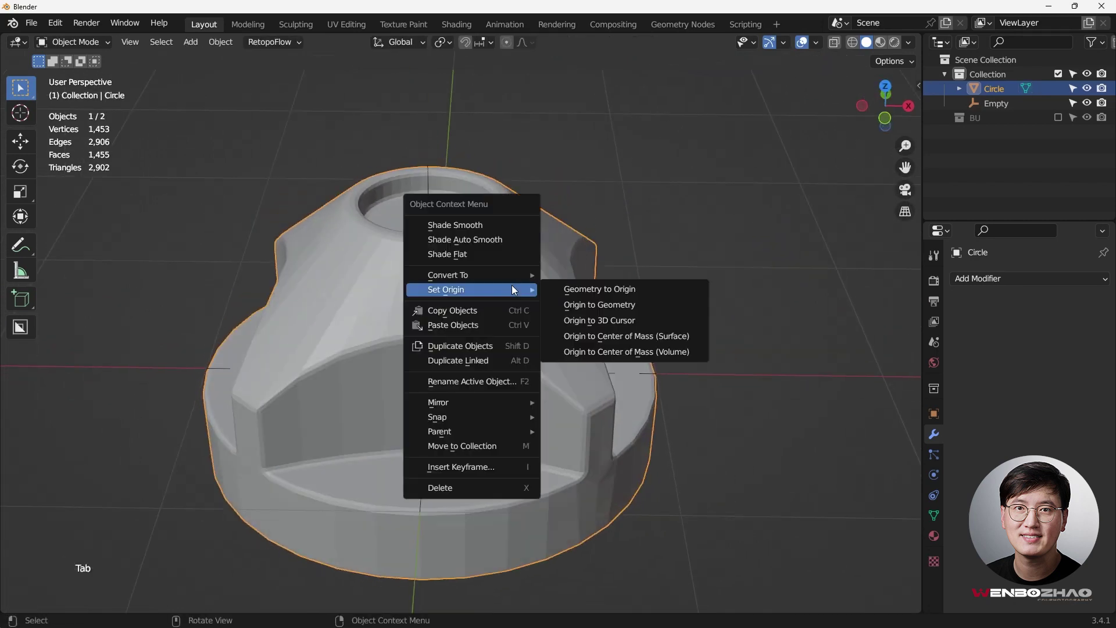
pyautogui.hotkey('ctrl', '2')
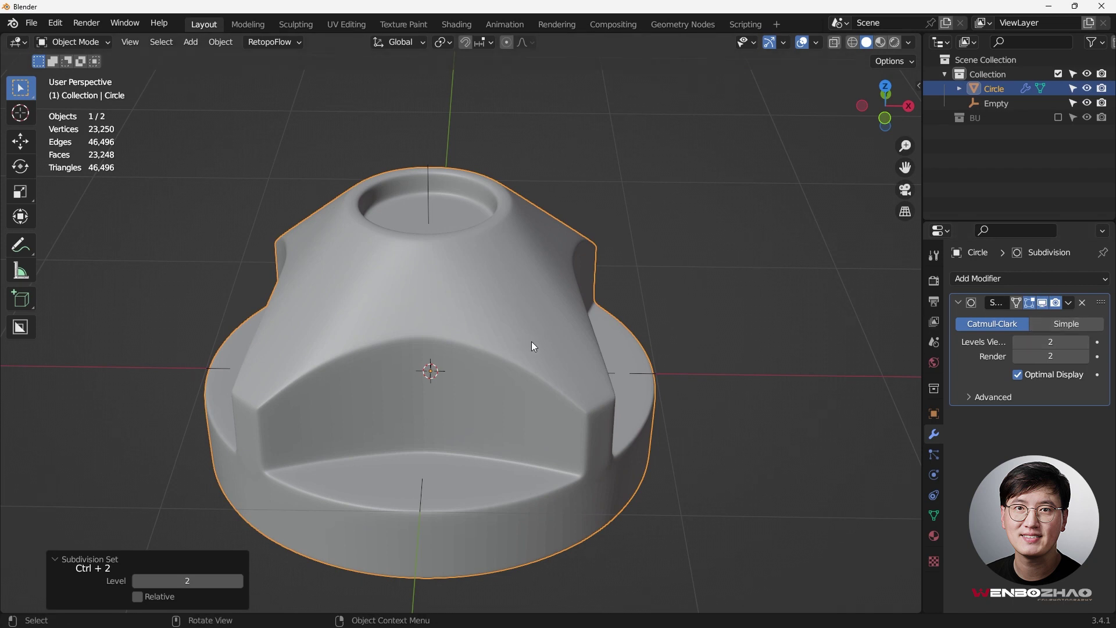
# - Apply smooth shading without Auto Smooth to the subdivided model
pyautogui.moveTo(532, 341); pyautogui.dragTo(469, 250, button='middle')
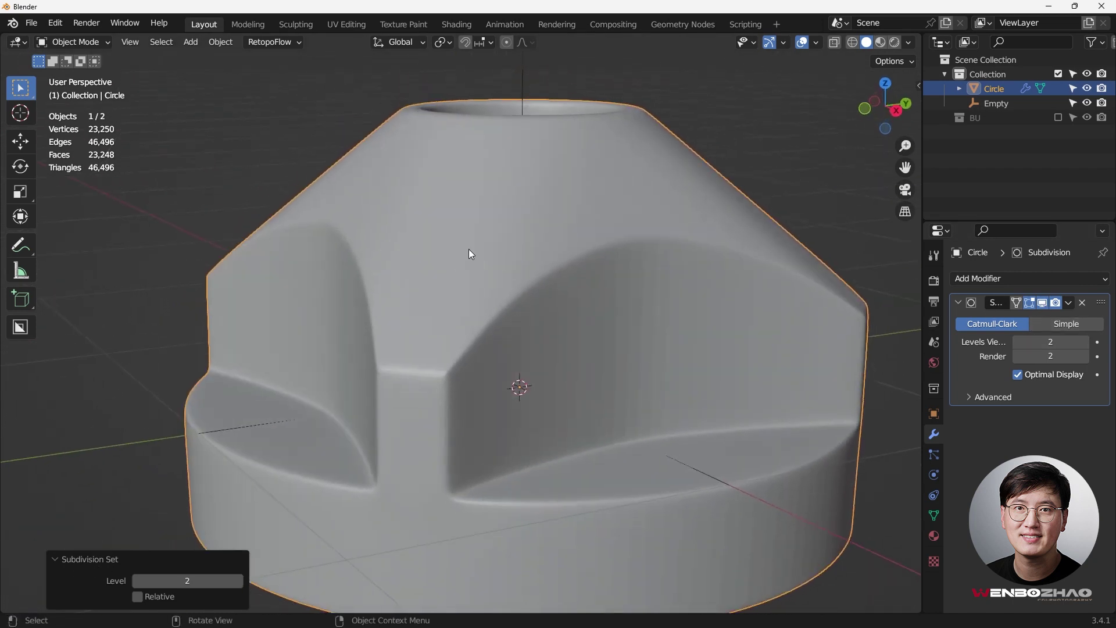
pyautogui.rightClick(470, 248)
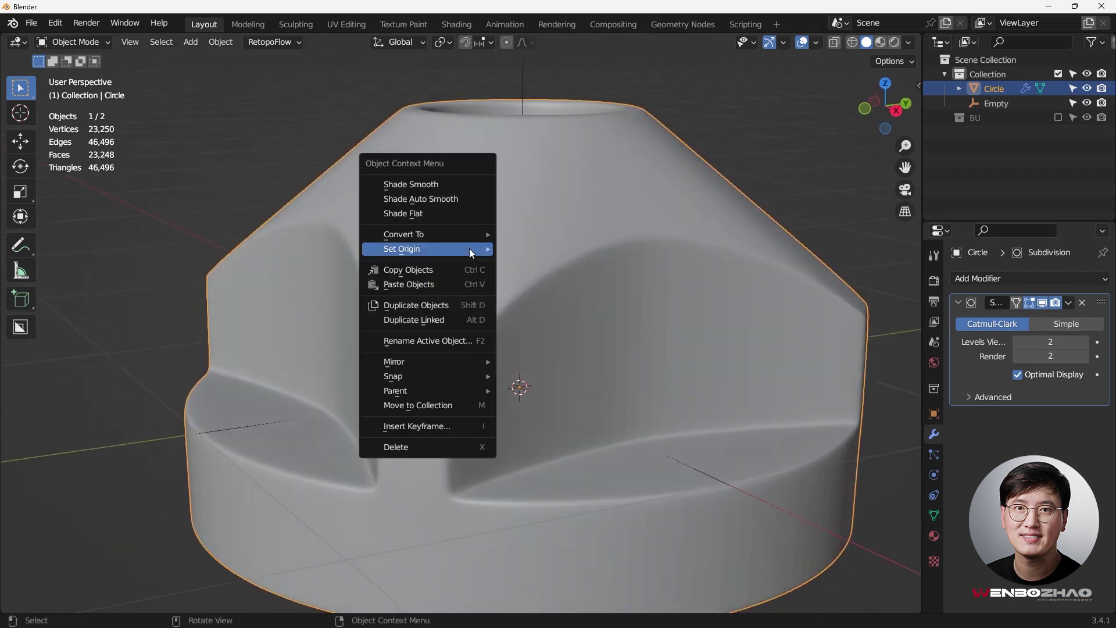
pyautogui.click(469, 184)
# - Examine the smoothed model from several sides, checking the arched walls, pillars, base and recessed top
pyautogui.moveTo(533, 219); pyautogui.dragTo(518, 394, button='middle')
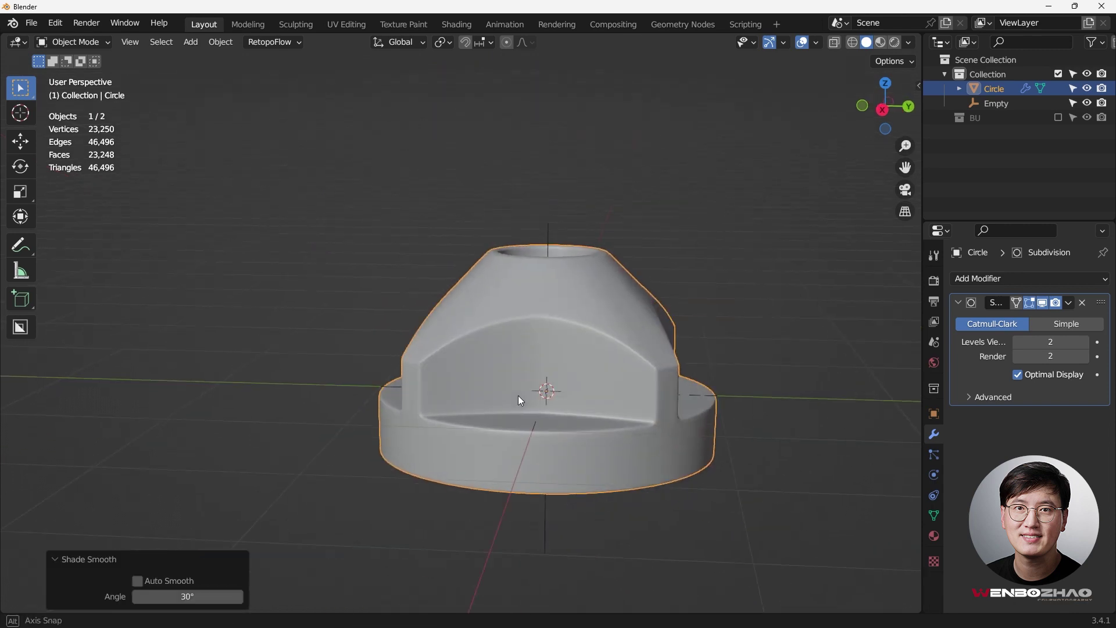
pyautogui.scroll(6, 570, 410)
pyautogui.moveTo(621, 428); pyautogui.dragTo(650, 446, button='middle')
pyautogui.scroll(-3, 617, 391)
pyautogui.scroll(-2, 631, 441)
pyautogui.moveTo(632, 441); pyautogui.dragTo(666, 466, button='middle')
pyautogui.scroll(2, 549, 343)
pyautogui.moveTo(550, 344); pyautogui.dragTo(701, 391, button='middle')
pyautogui.moveTo(646, 338); pyautogui.dragTo(498, 281, button='middle')
pyautogui.press('Tab')
pyautogui.press('Tab')
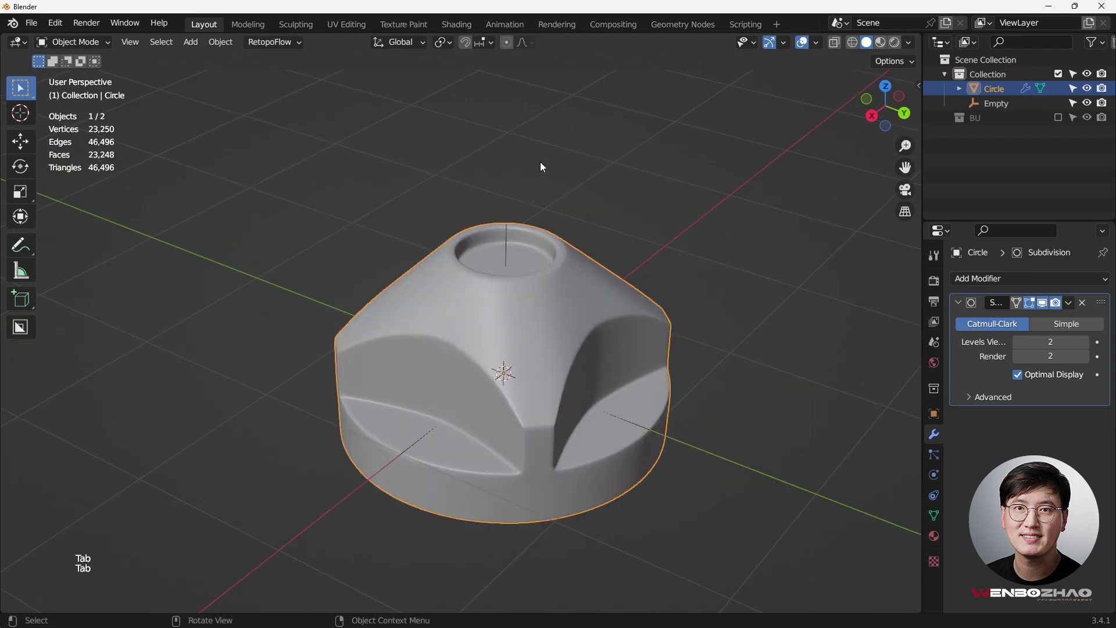
# - Check the mesh for triangles by selecting faces by sides with type Less Than and 4 vertices
pyautogui.press('Tab')
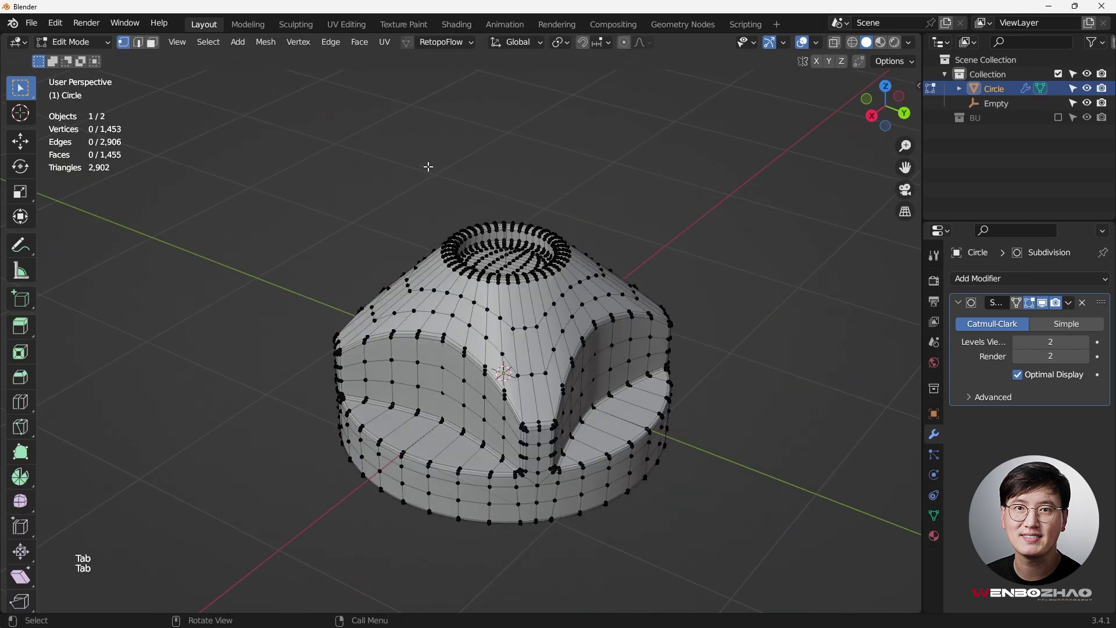
pyautogui.press('q')
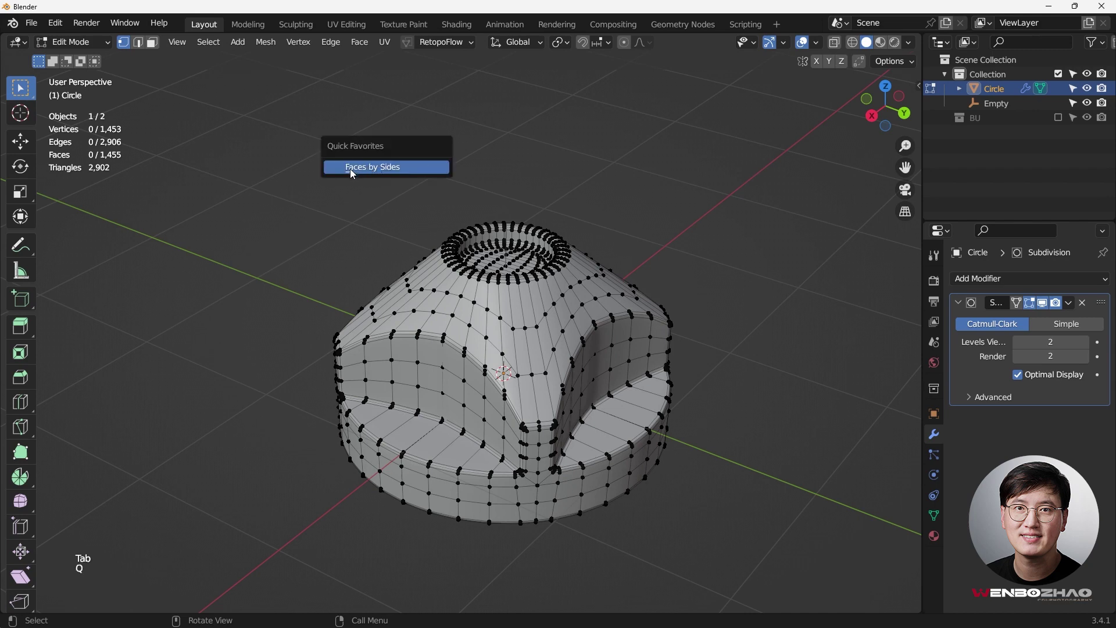
pyautogui.click(413, 168)
pyautogui.moveTo(322, 509); pyautogui.dragTo(349, 474, button='middle')
pyautogui.click(238, 566)
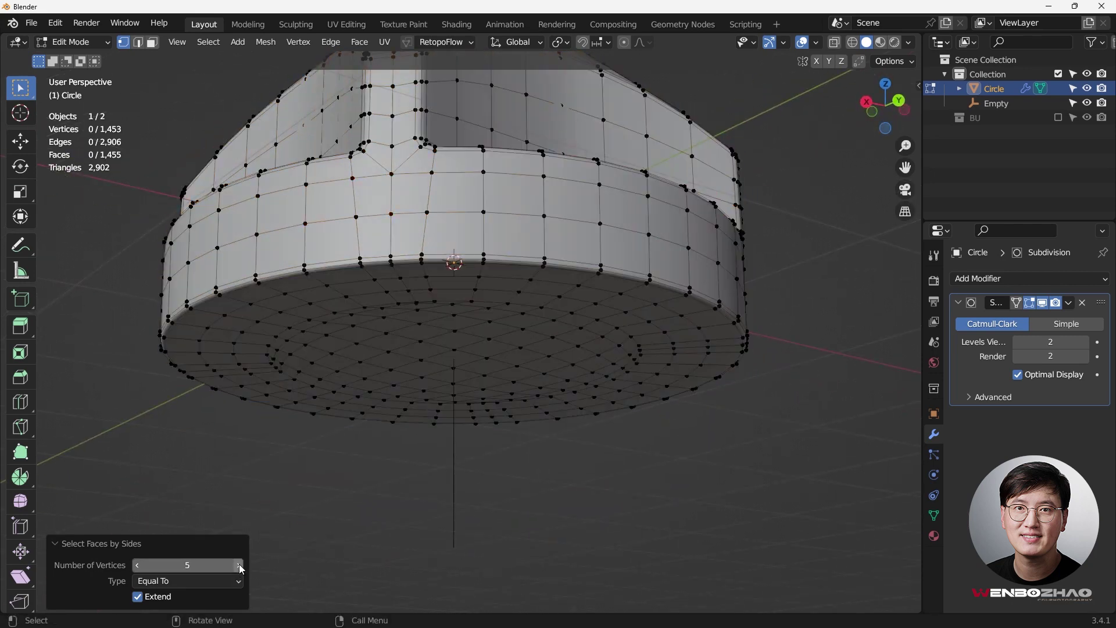
pyautogui.click(140, 567)
pyautogui.click(140, 567)
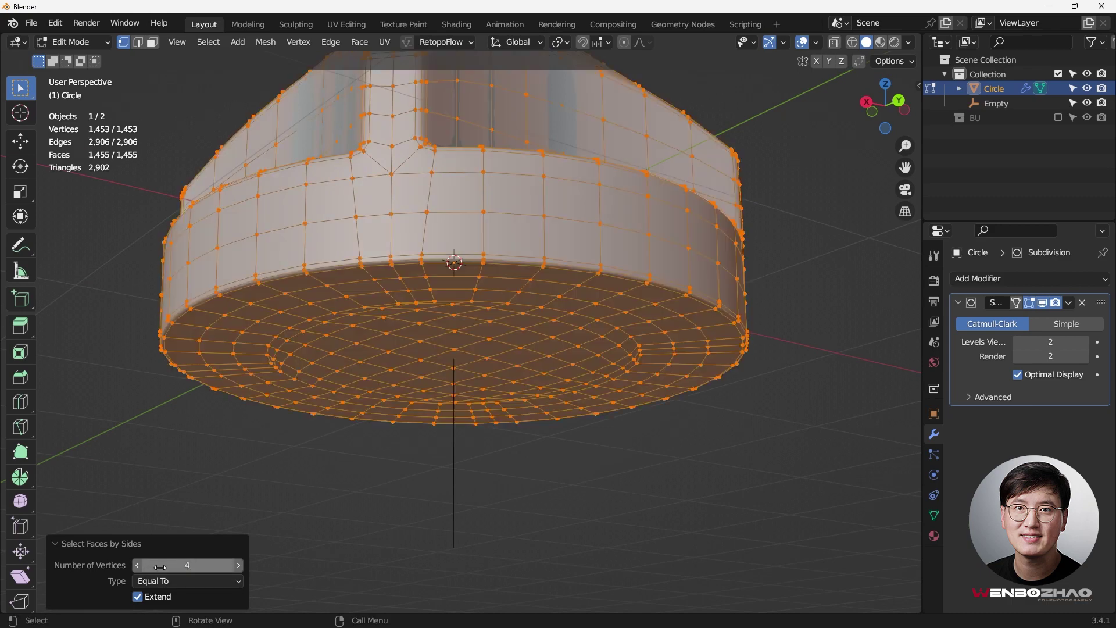
pyautogui.click(236, 581)
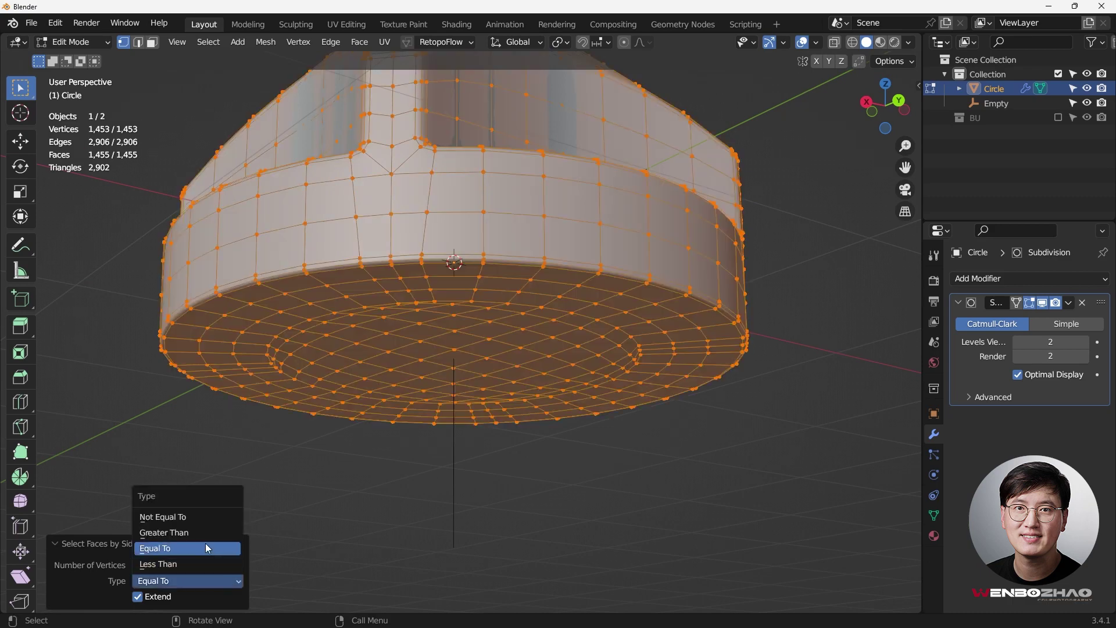
pyautogui.click(205, 564)
pyautogui.moveTo(407, 407); pyautogui.dragTo(419, 448, button='middle')
pyautogui.scroll(3, 684, 408)
pyautogui.moveTo(684, 409); pyautogui.dragTo(350, 383, button='middle')
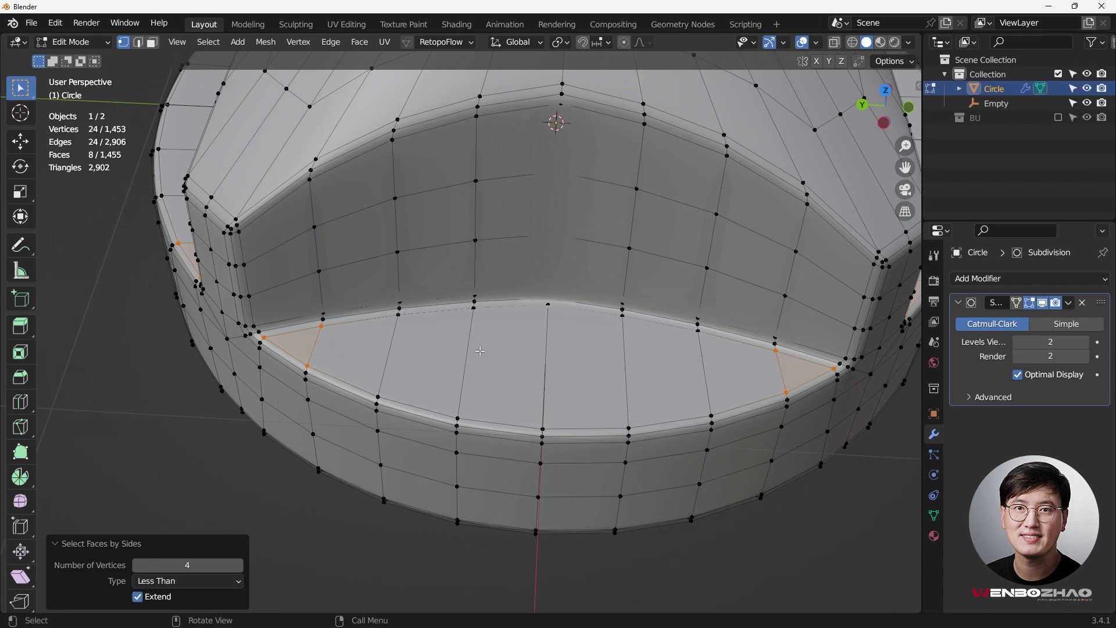
# - Add one centred loop cut lengthwise along each of the four flat base ledges, then deselect the mesh
pyautogui.hotkey('ctrl', 'r')
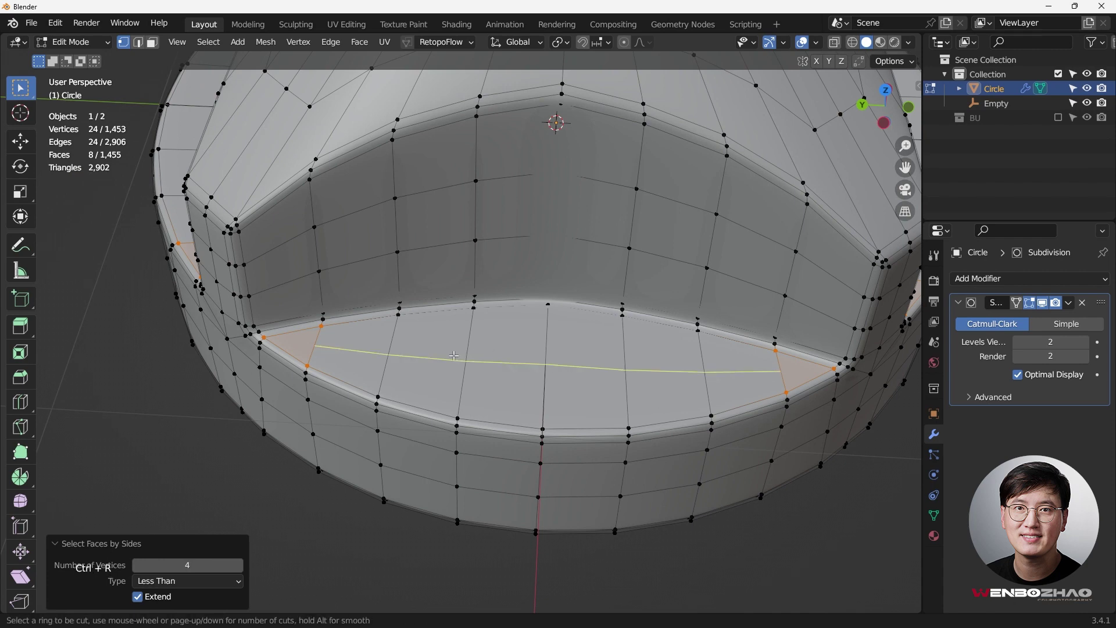
pyautogui.click(476, 353)
pyautogui.rightClick(633, 357)
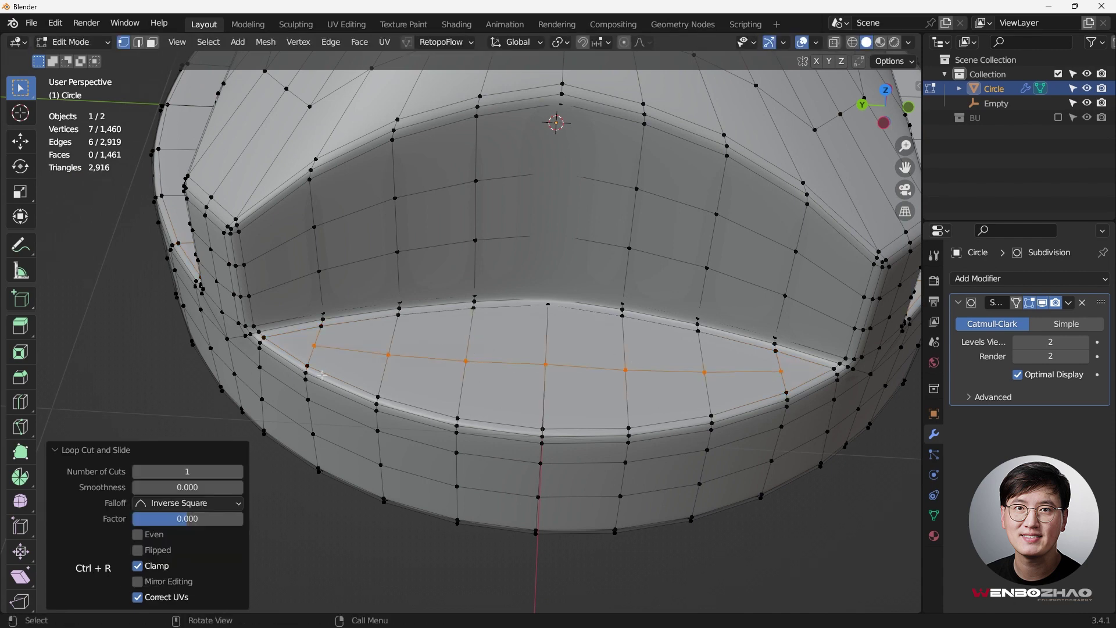
pyautogui.moveTo(313, 344); pyautogui.dragTo(433, 326, button='middle')
pyautogui.keyDown('shift'); pyautogui.moveTo(346, 387); pyautogui.dragTo(443, 424, button='middle'); pyautogui.keyUp('shift')
pyautogui.hotkey('ctrl', 'r')
pyautogui.click(501, 373)
pyautogui.rightClick(500, 373)
pyautogui.hotkey('ctrl', 'r')
pyautogui.click(327, 394)
pyautogui.rightClick(327, 395)
pyautogui.hotkey('ctrl', 'r')
pyautogui.click(421, 424)
pyautogui.rightClick(421, 424)
pyautogui.scroll(-2, 421, 424)
pyautogui.click(692, 403)
pyautogui.keyDown('shift'); pyautogui.moveTo(380, 475); pyautogui.dragTo(381, 427, button='middle'); pyautogui.keyUp('shift')
# - Recheck the mesh for faces with fewer or more than 4 vertices, then return to Object Mode with nothing selected
pyautogui.press('q')
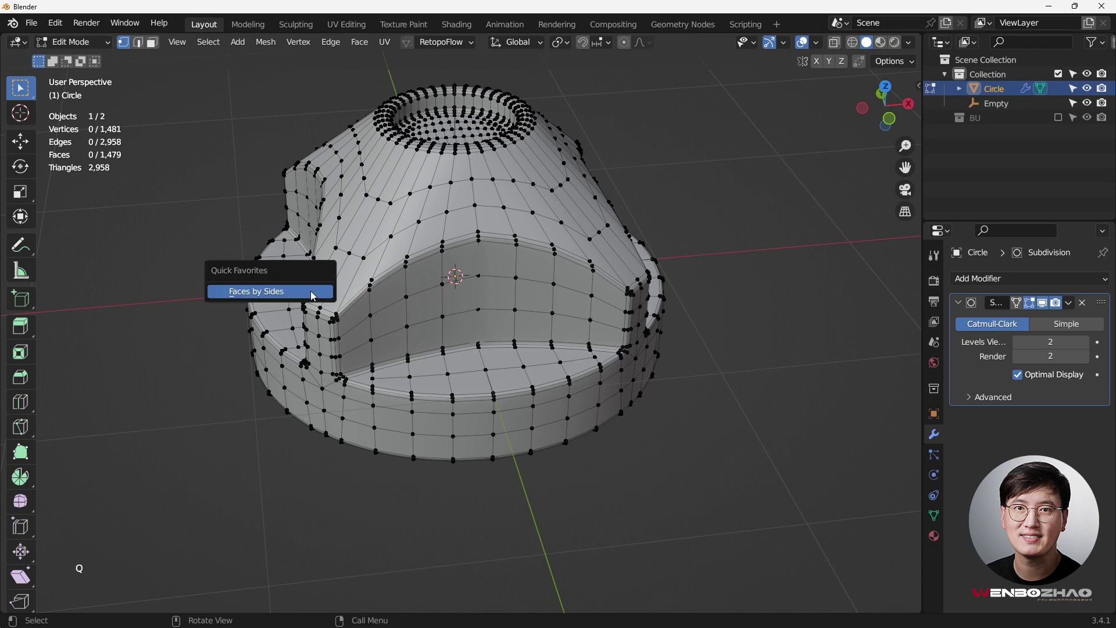
pyautogui.click(312, 291)
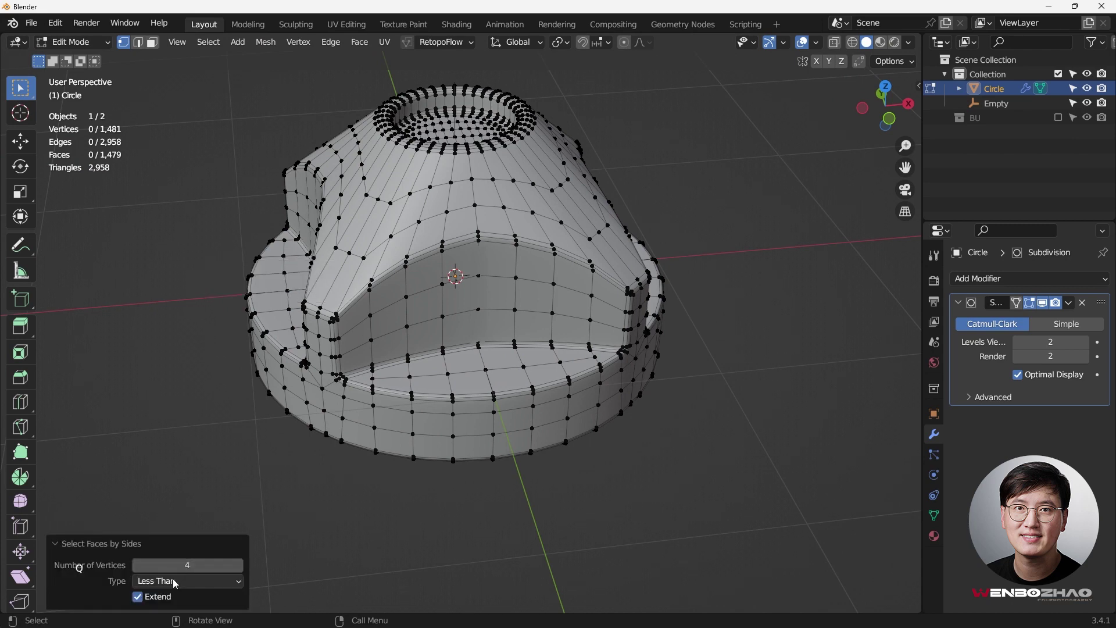
pyautogui.moveTo(513, 449); pyautogui.dragTo(424, 403, button='middle')
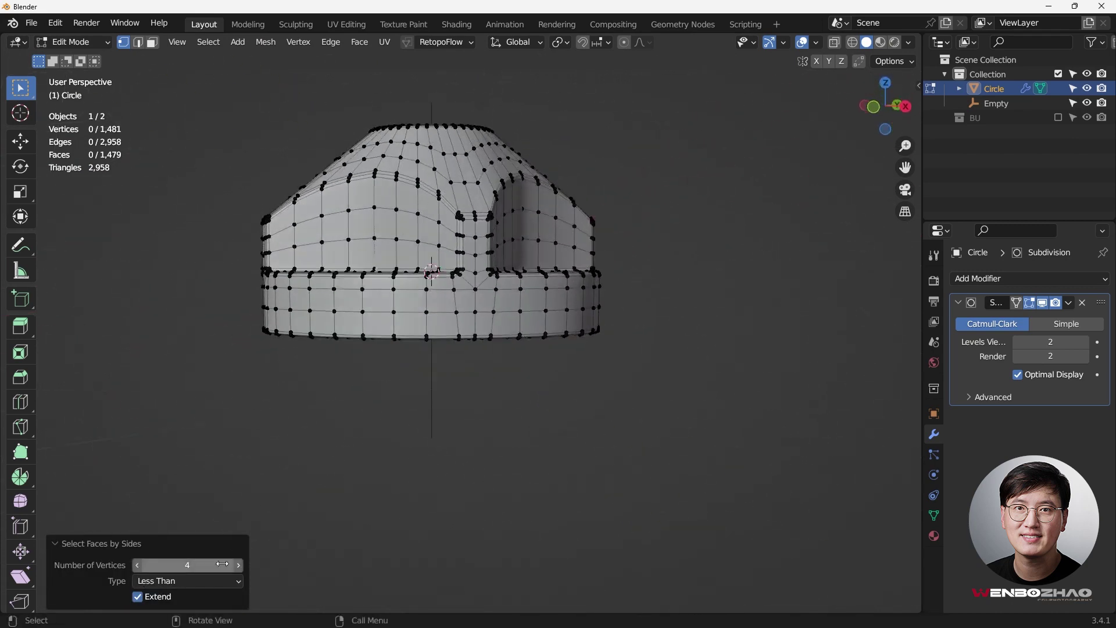
pyautogui.click(237, 580)
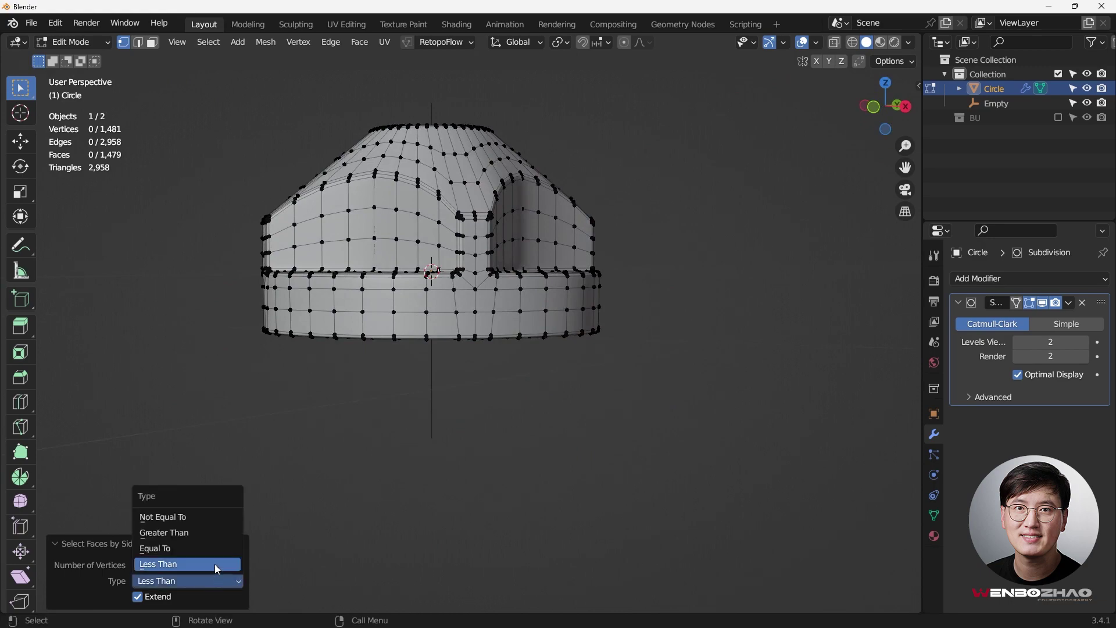
pyautogui.click(220, 532)
pyautogui.moveTo(506, 367); pyautogui.dragTo(474, 376, button='middle')
pyautogui.press('KP_1')
pyautogui.press('Tab')
pyautogui.click(559, 183)
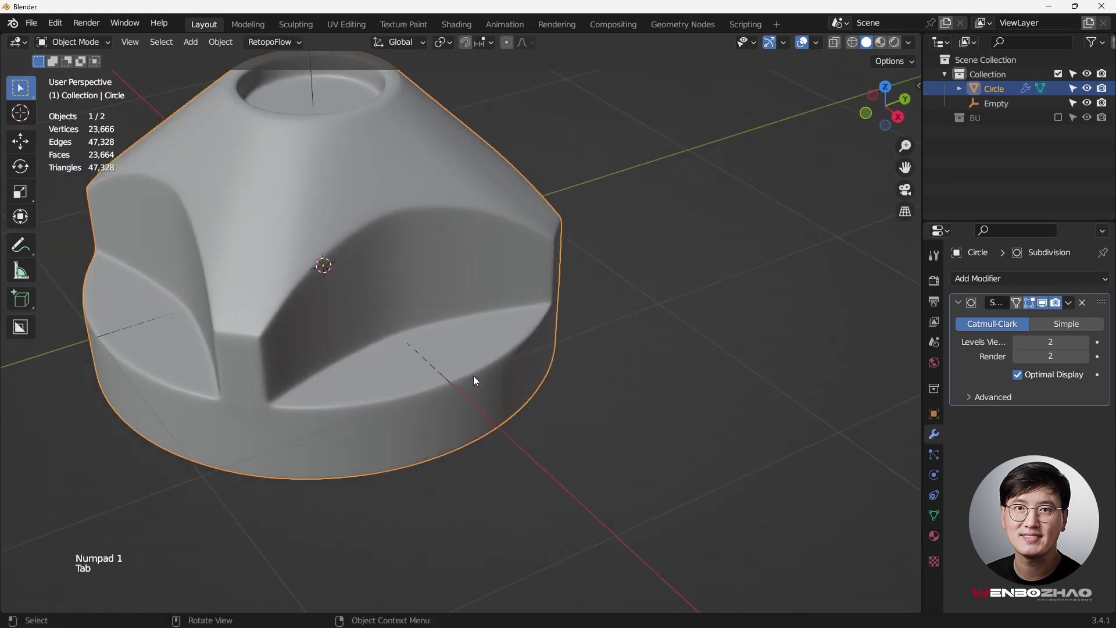
pyautogui.click(555, 361)
pyautogui.scroll(-3, 555, 361)
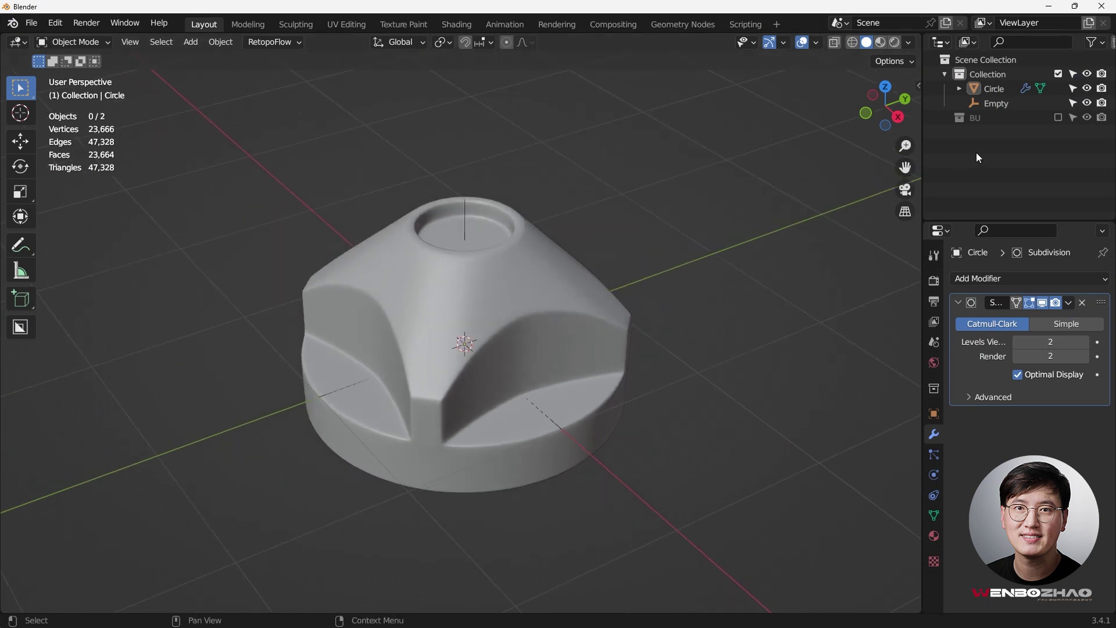
# - Hide the Empty and move it into the BU collection
pyautogui.click(1087, 103)
pyautogui.scroll(3, 533, 270)
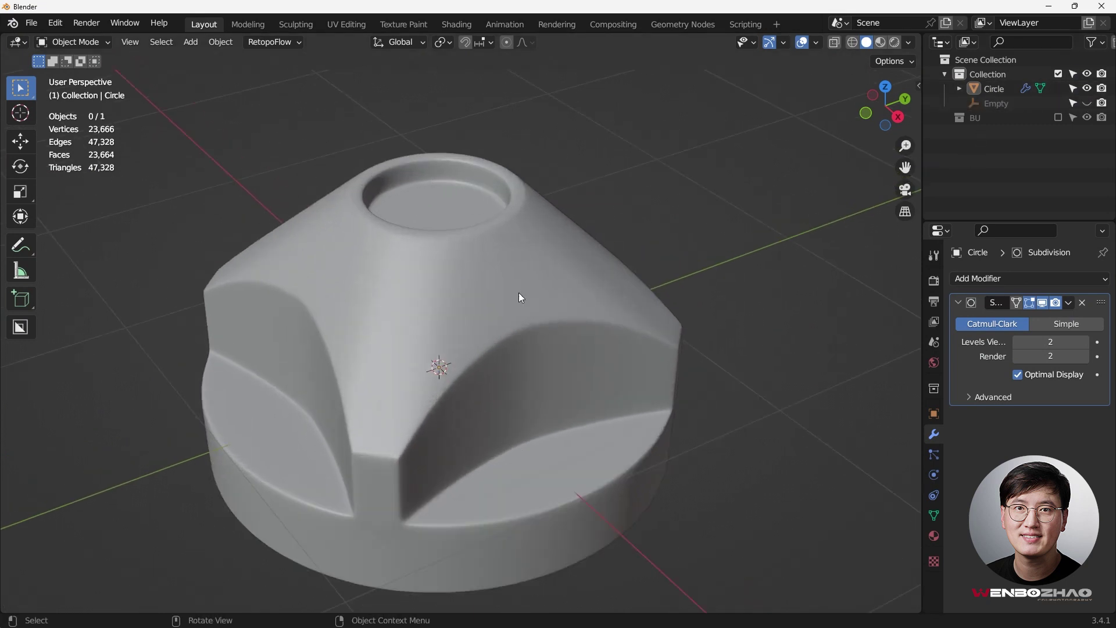
pyautogui.click(1030, 104)
pyautogui.moveTo(1018, 104); pyautogui.dragTo(986, 120)
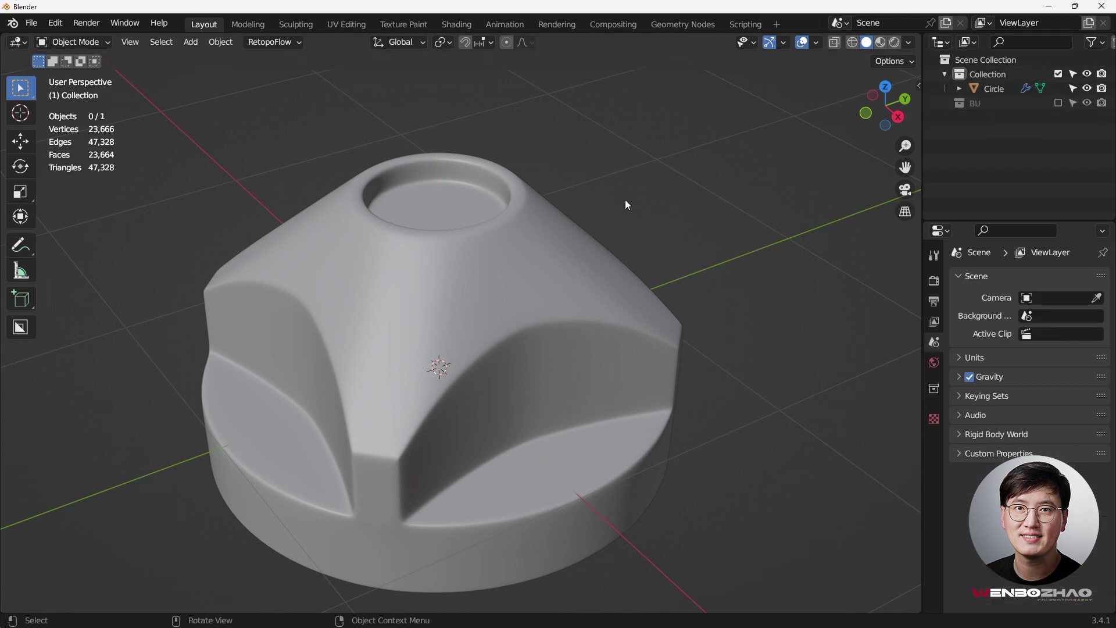
# - Examine the model's edge flow around the recessed circular top in Edit Mode
pyautogui.moveTo(628, 204); pyautogui.dragTo(566, 283, button='middle')
pyautogui.click(502, 305)
pyautogui.scroll(2, 479, 244)
pyautogui.press('Tab')
pyautogui.click(407, 243)
pyautogui.scroll(4, 468, 266)
pyautogui.scroll(3, 389, 220)
pyautogui.scroll(3, 189, 138)
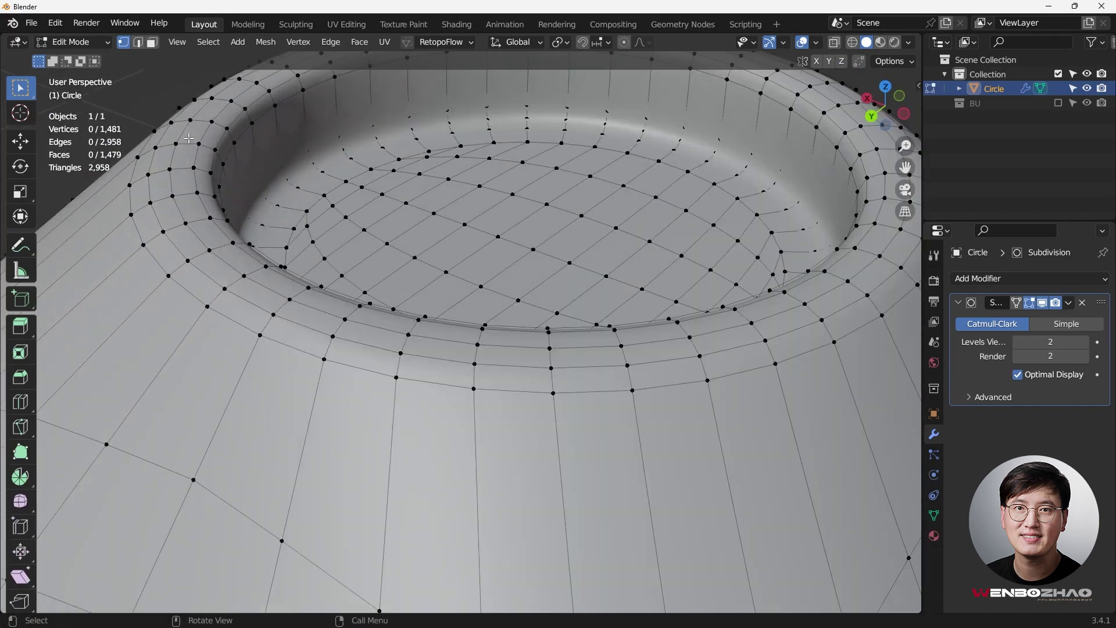
pyautogui.scroll(-5, 467, 277)
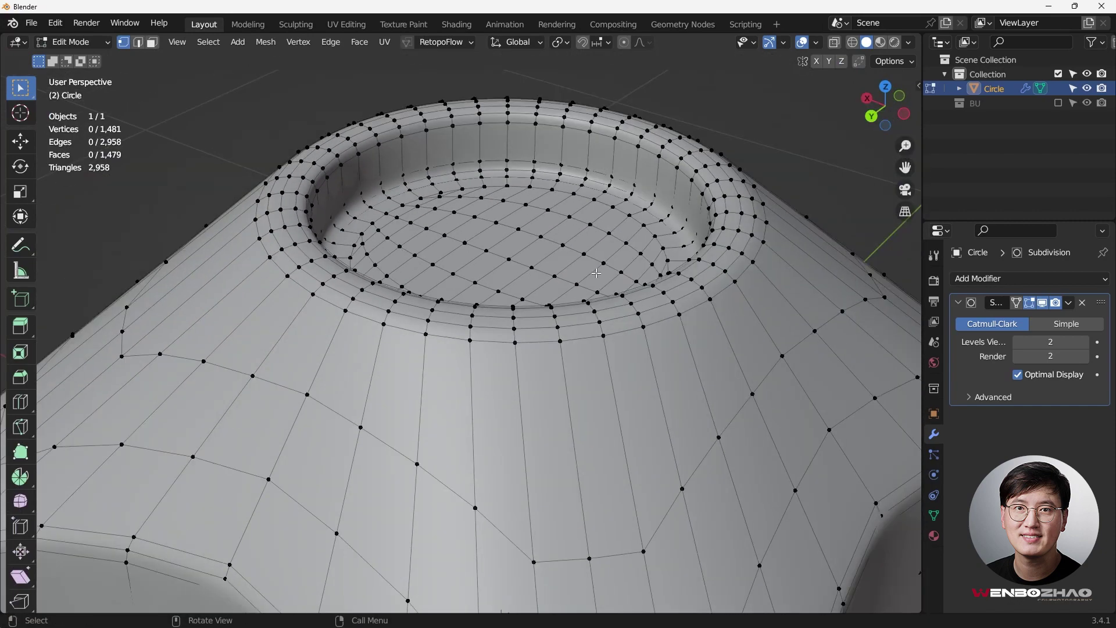
# - Return to Object Mode and examine the finished smooth model from several sides
pyautogui.press('Tab')
pyautogui.moveTo(581, 249); pyautogui.dragTo(529, 235, button='middle')
pyautogui.scroll(-3, 577, 283)
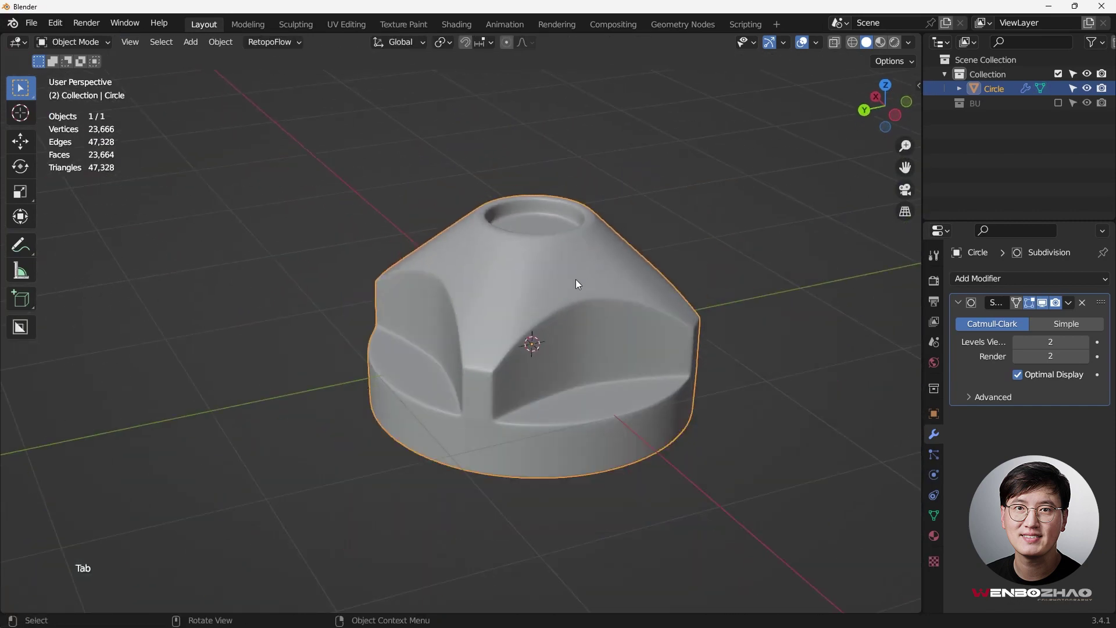
pyautogui.moveTo(653, 299); pyautogui.dragTo(477, 285, button='middle')
pyautogui.scroll(1, 504, 322)
pyautogui.moveTo(438, 349); pyautogui.dragTo(467, 285, button='middle')
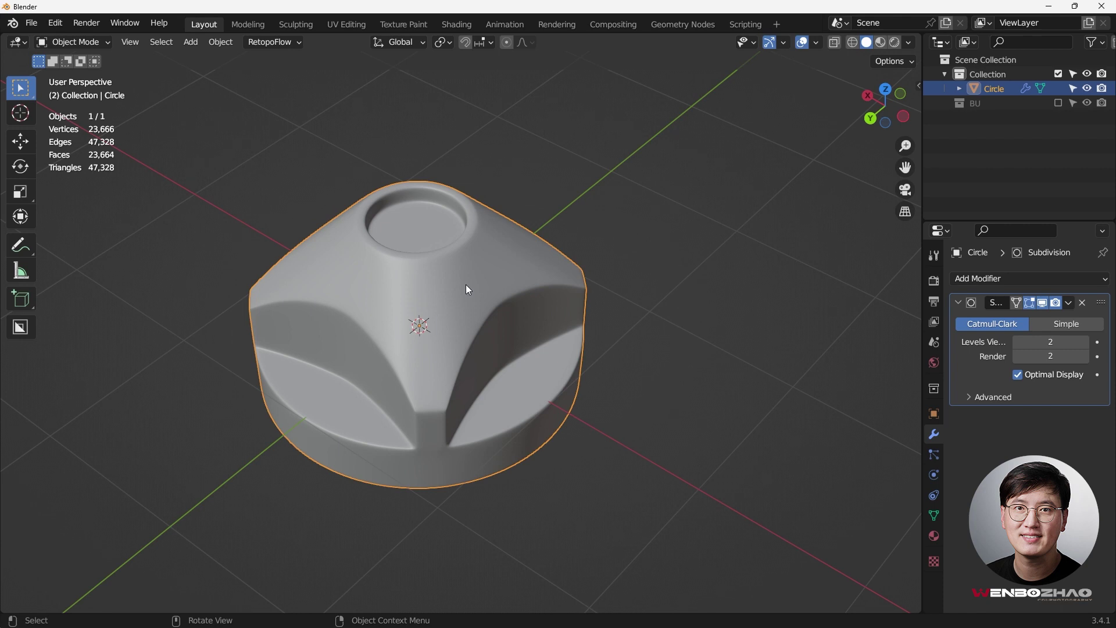
pyautogui.keyDown('shift'); pyautogui.moveTo(463, 288); pyautogui.dragTo(494, 284, button='middle'); pyautogui.keyUp('shift')
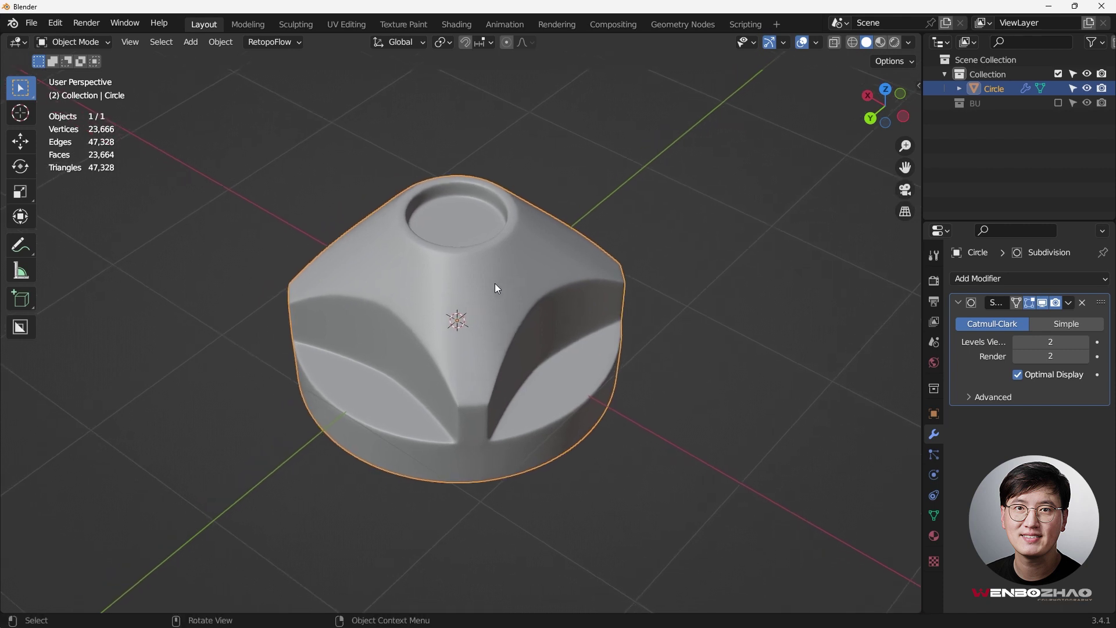